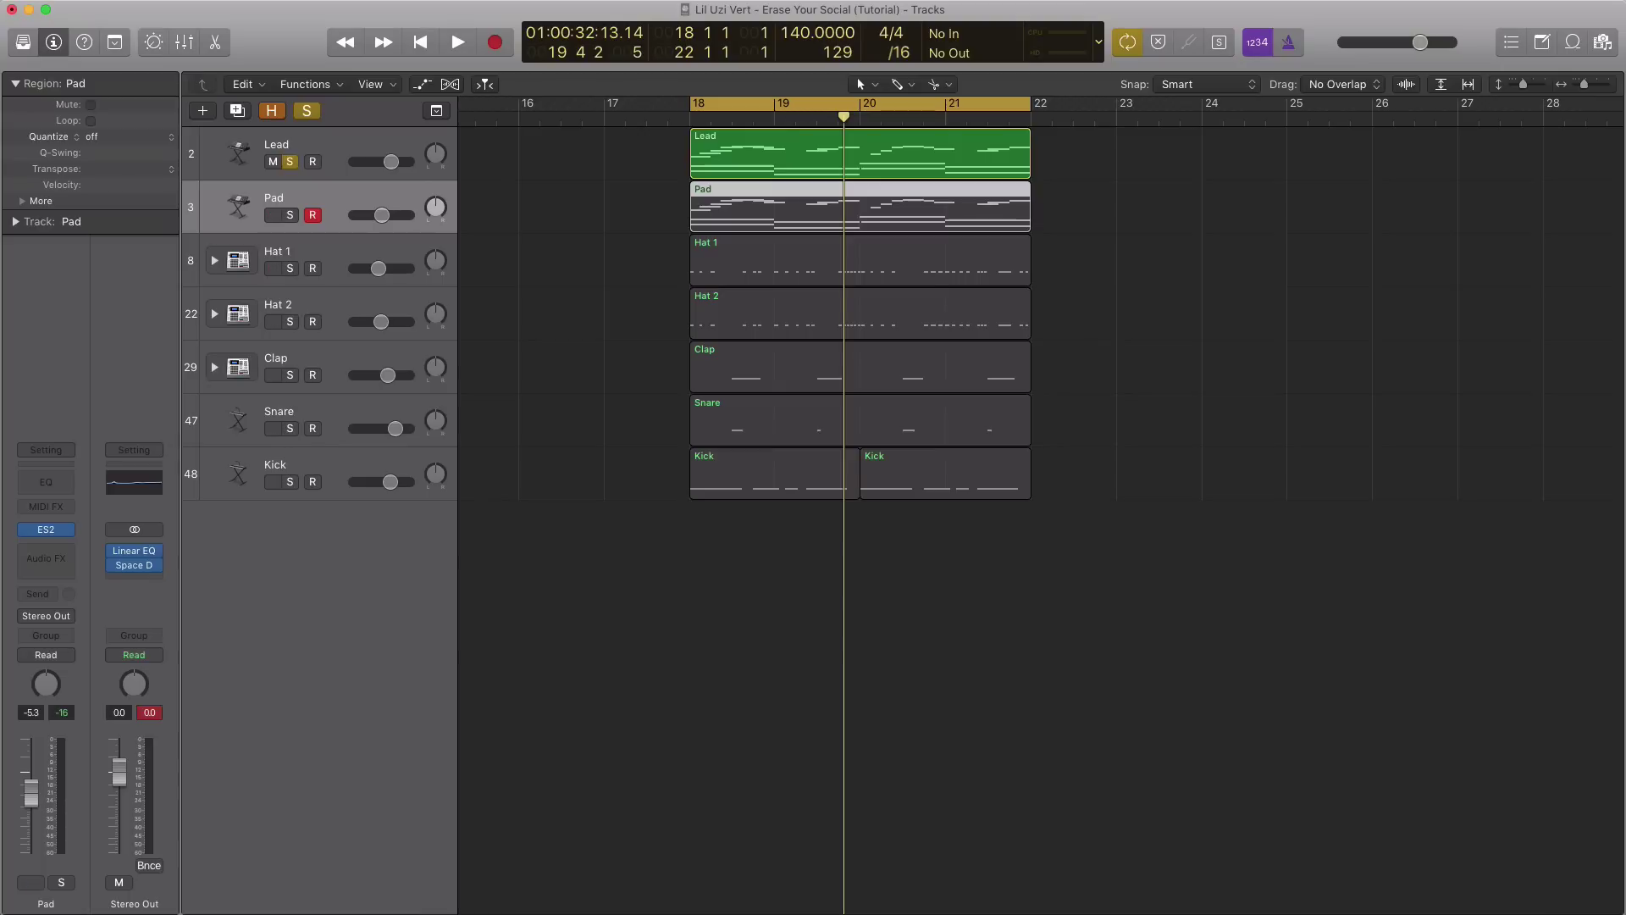
# Step: Deselect the Pad region and play the arrangement from bar 18, then stop
pyautogui.click(1142, 309)
pyautogui.press('space')
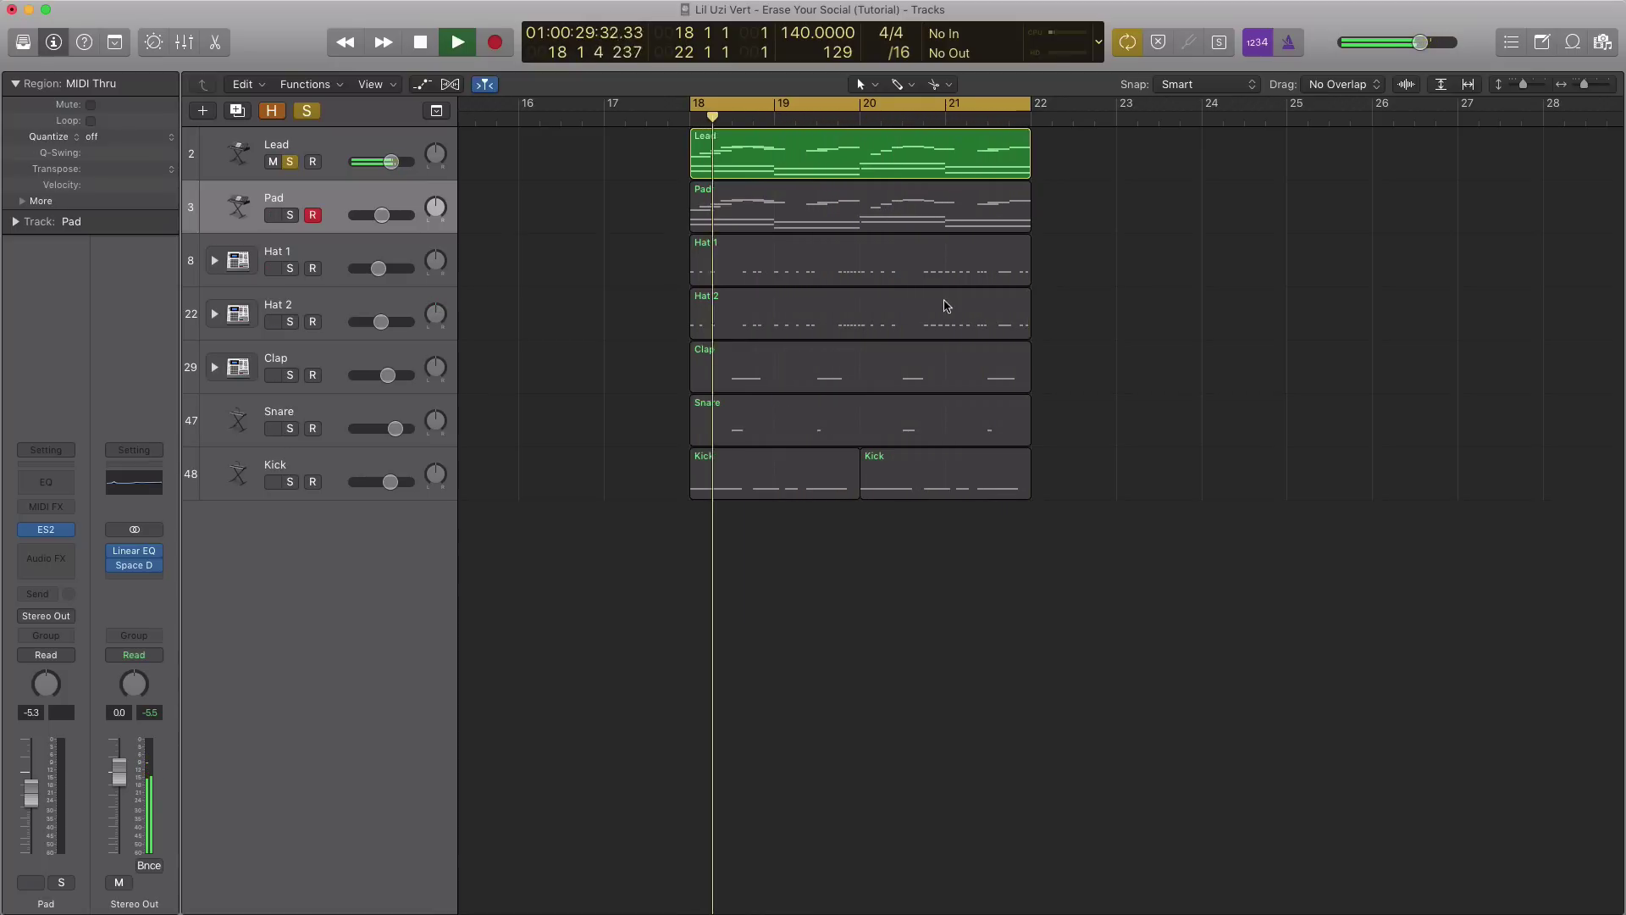
pyautogui.press('space')
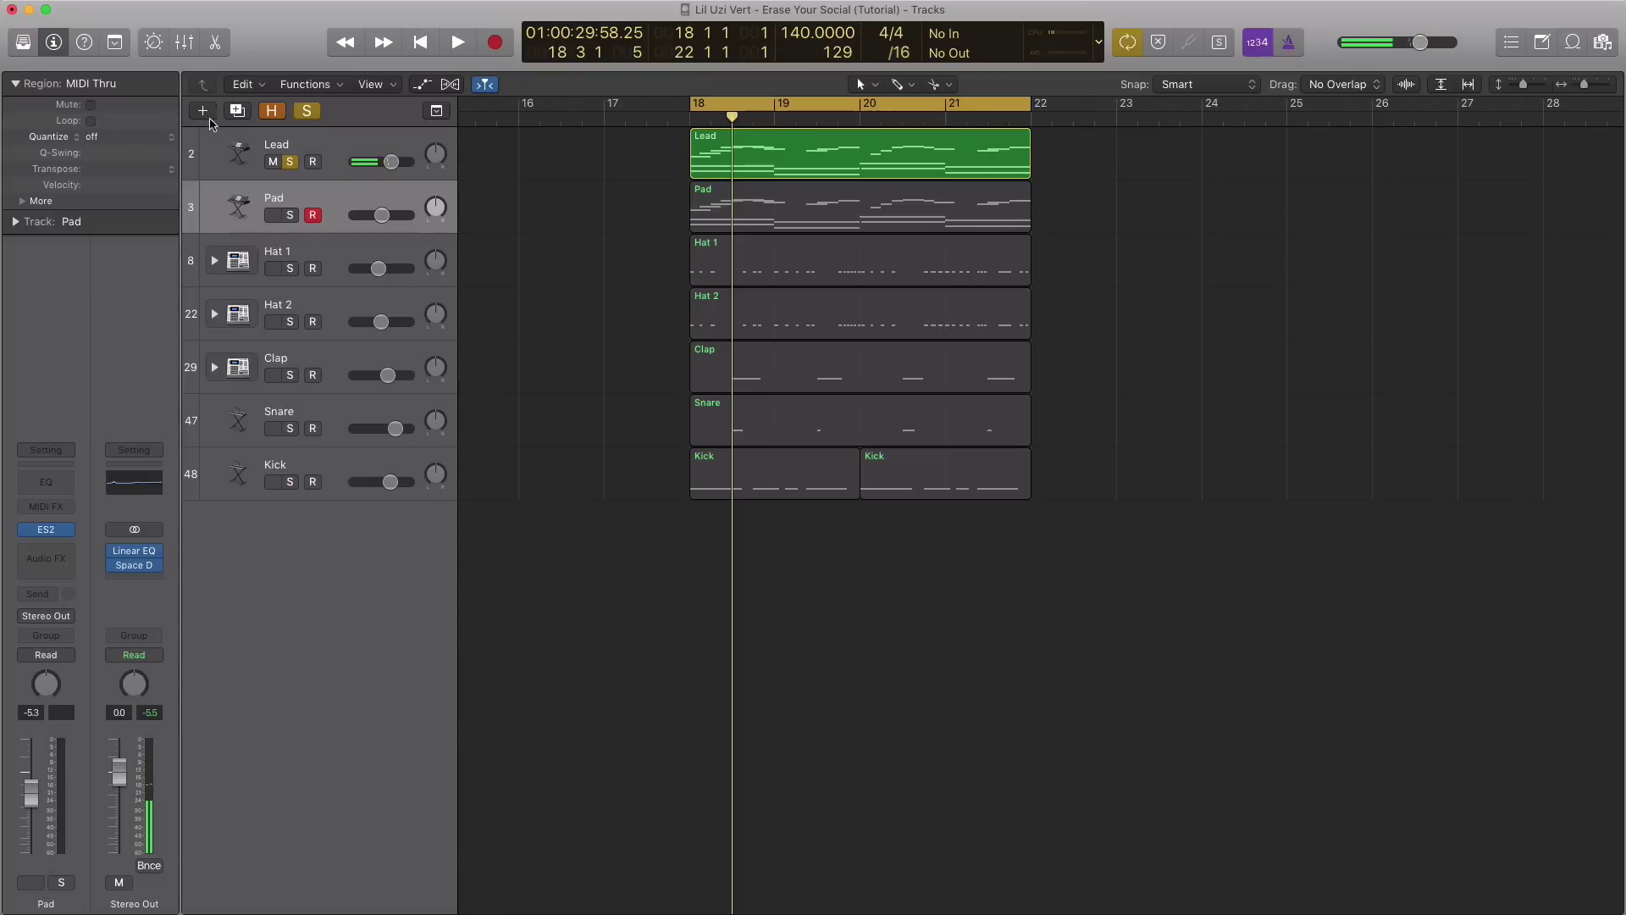
# Step: Create a new software instrument track, Inst 18, with the ES2 synthesizer loaded
pyautogui.press('alt+super+n')
pyautogui.click(1033, 283)
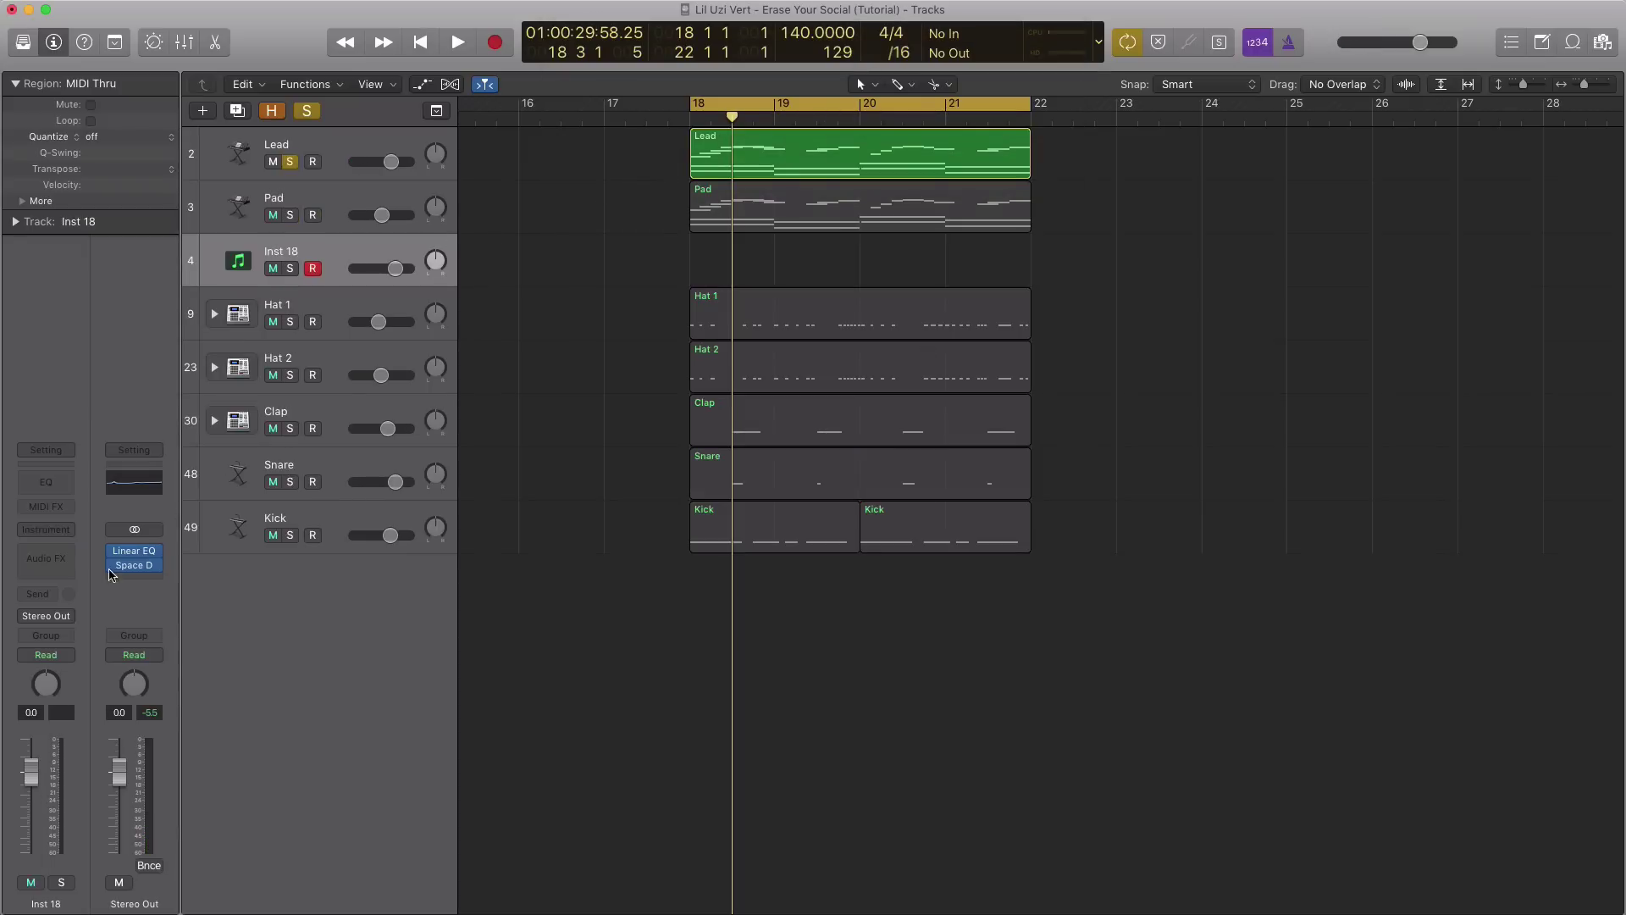
pyautogui.click(57, 532)
pyautogui.moveTo(63, 762)
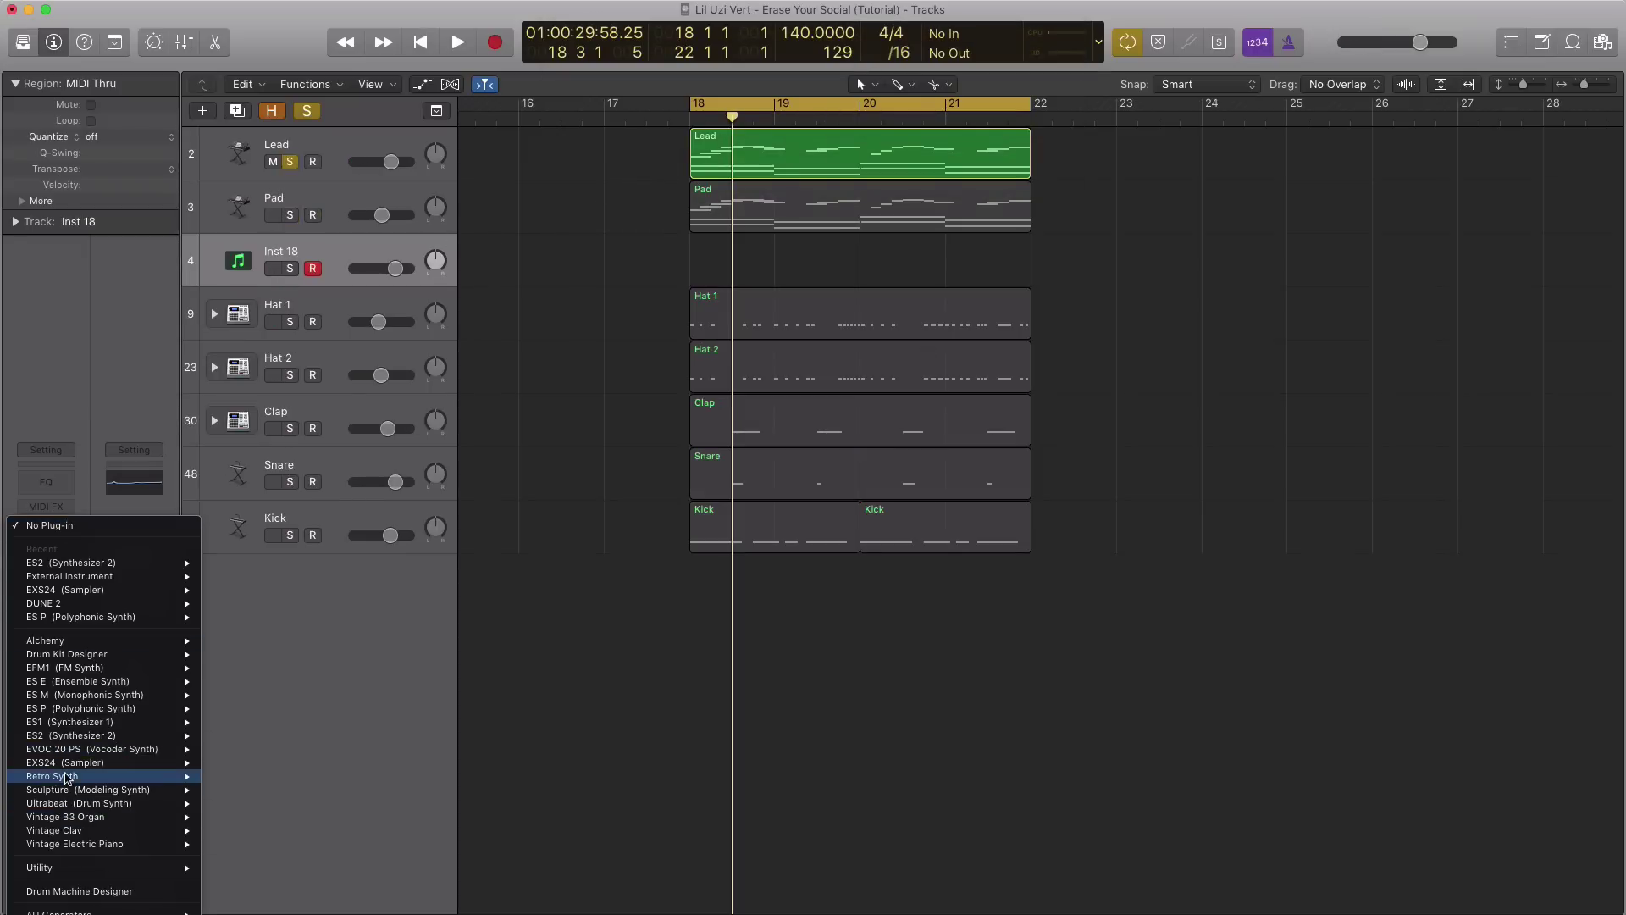
pyautogui.click(233, 736)
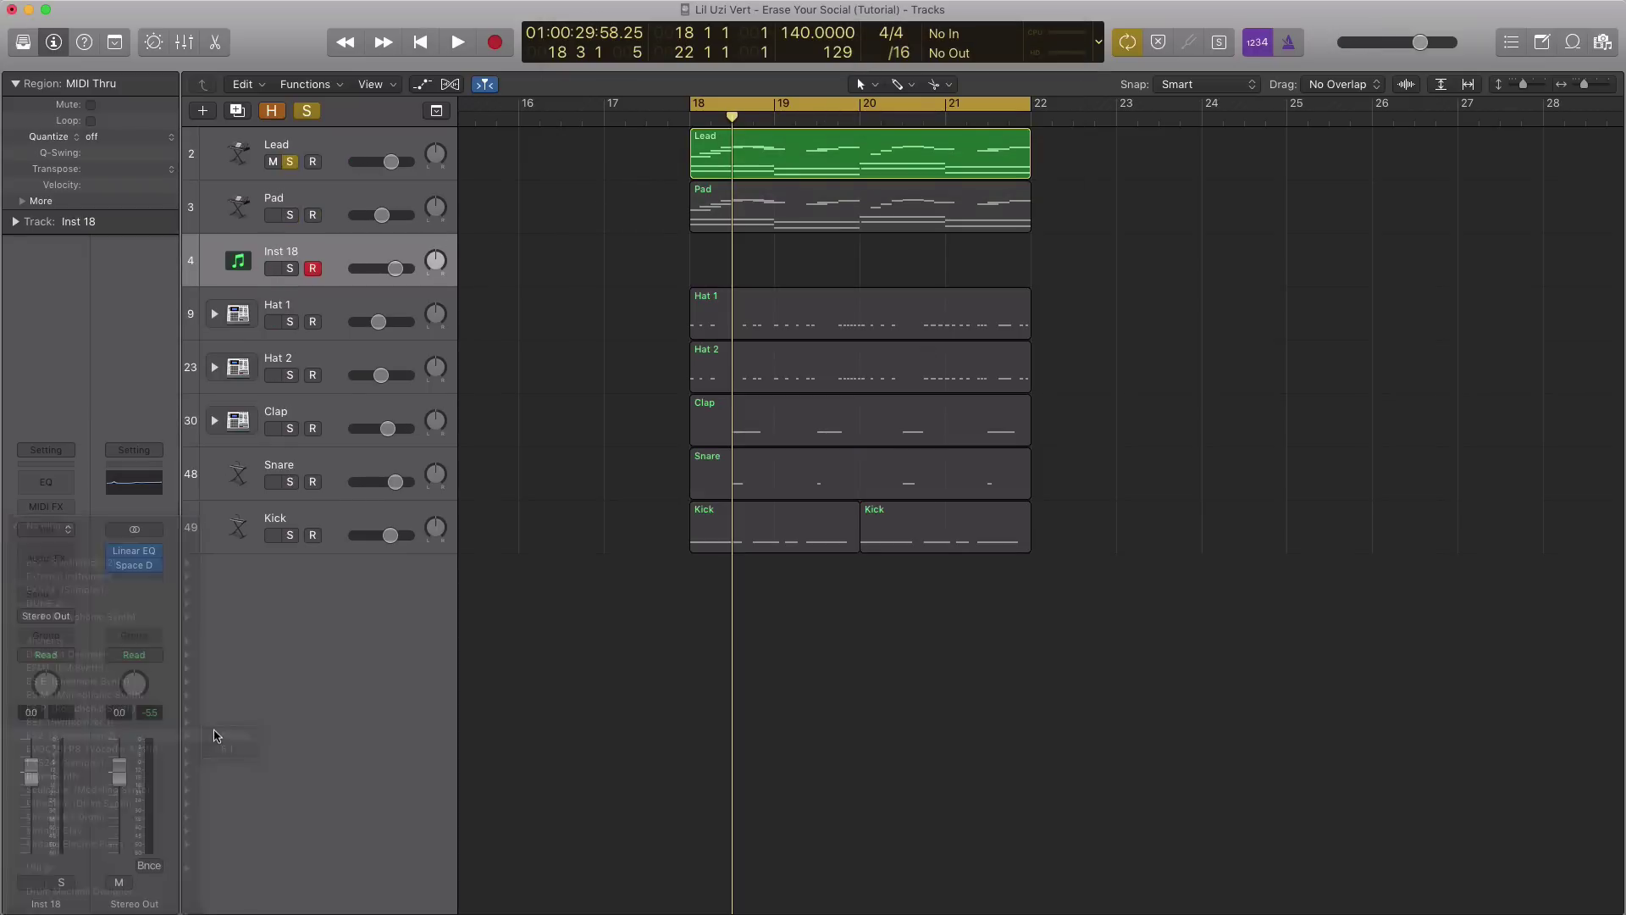
pyautogui.moveTo(494, 53); pyautogui.dragTo(1022, 384)
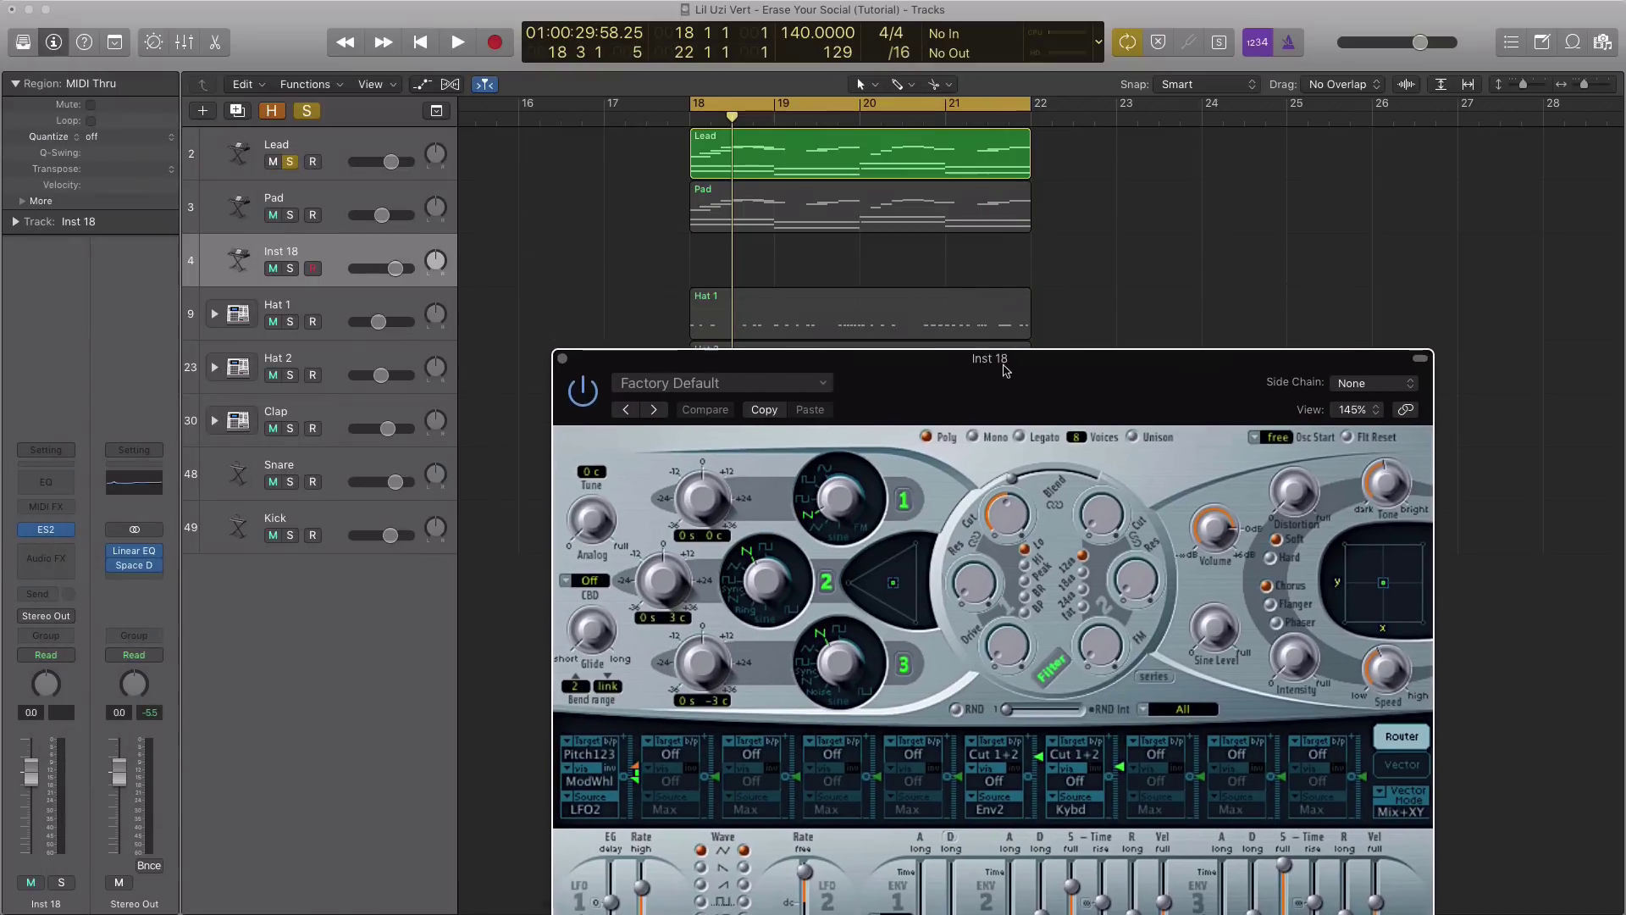
# Step: Copy the Lead region onto Inst 18, solo Inst 18 and unsolo the Lead track
pyautogui.moveTo(792, 174); pyautogui.dragTo(791, 267)
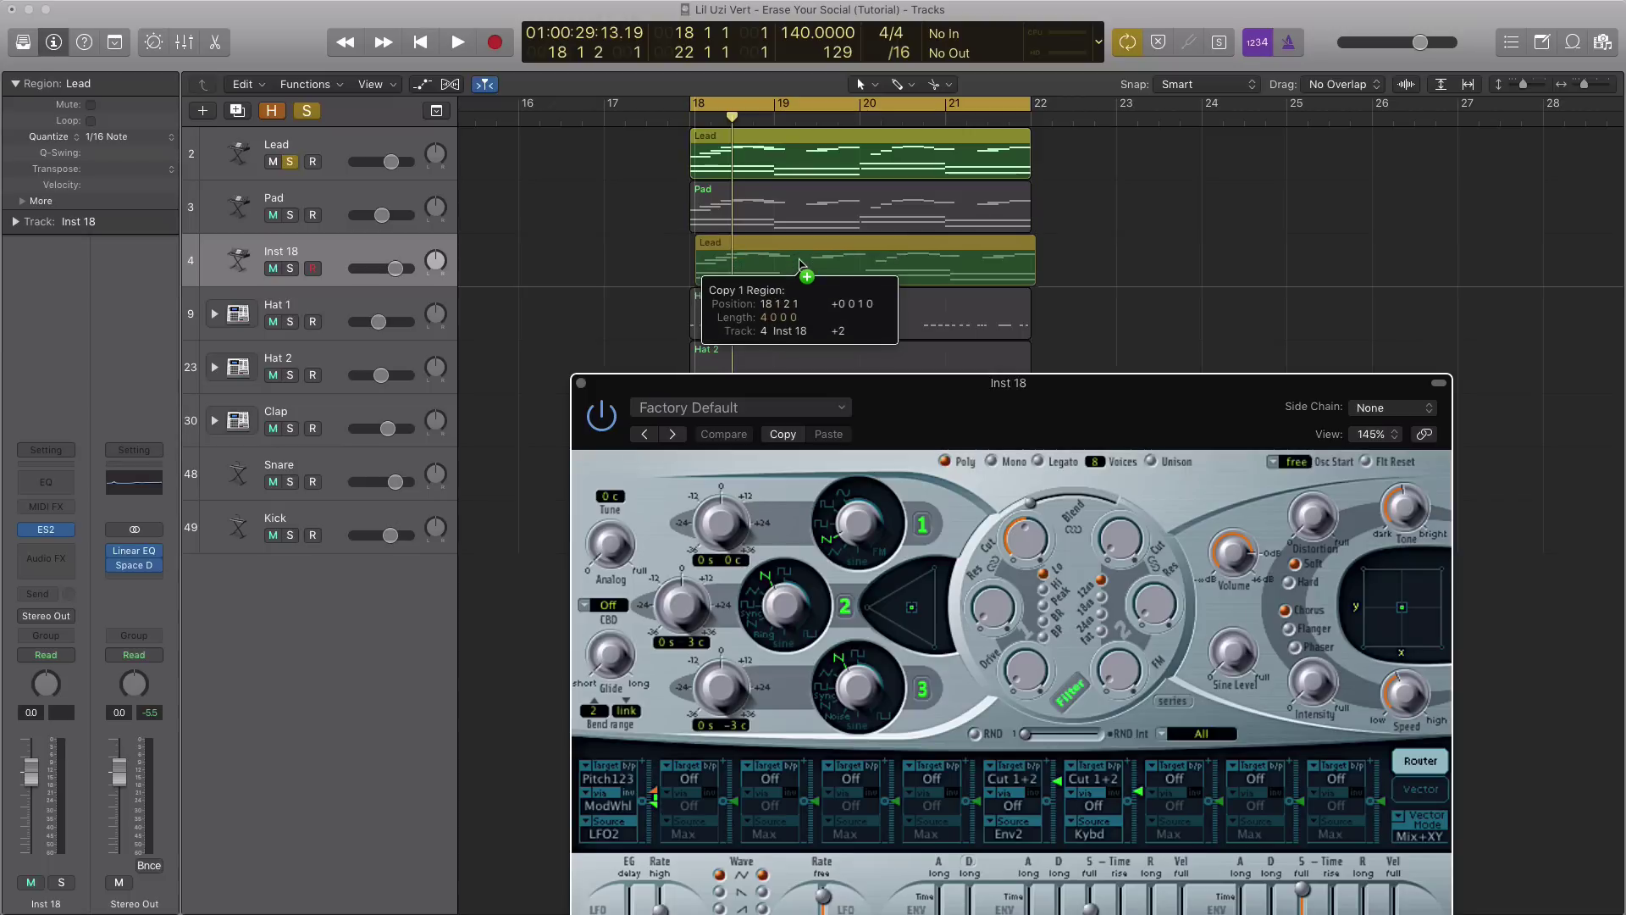
pyautogui.click(287, 267)
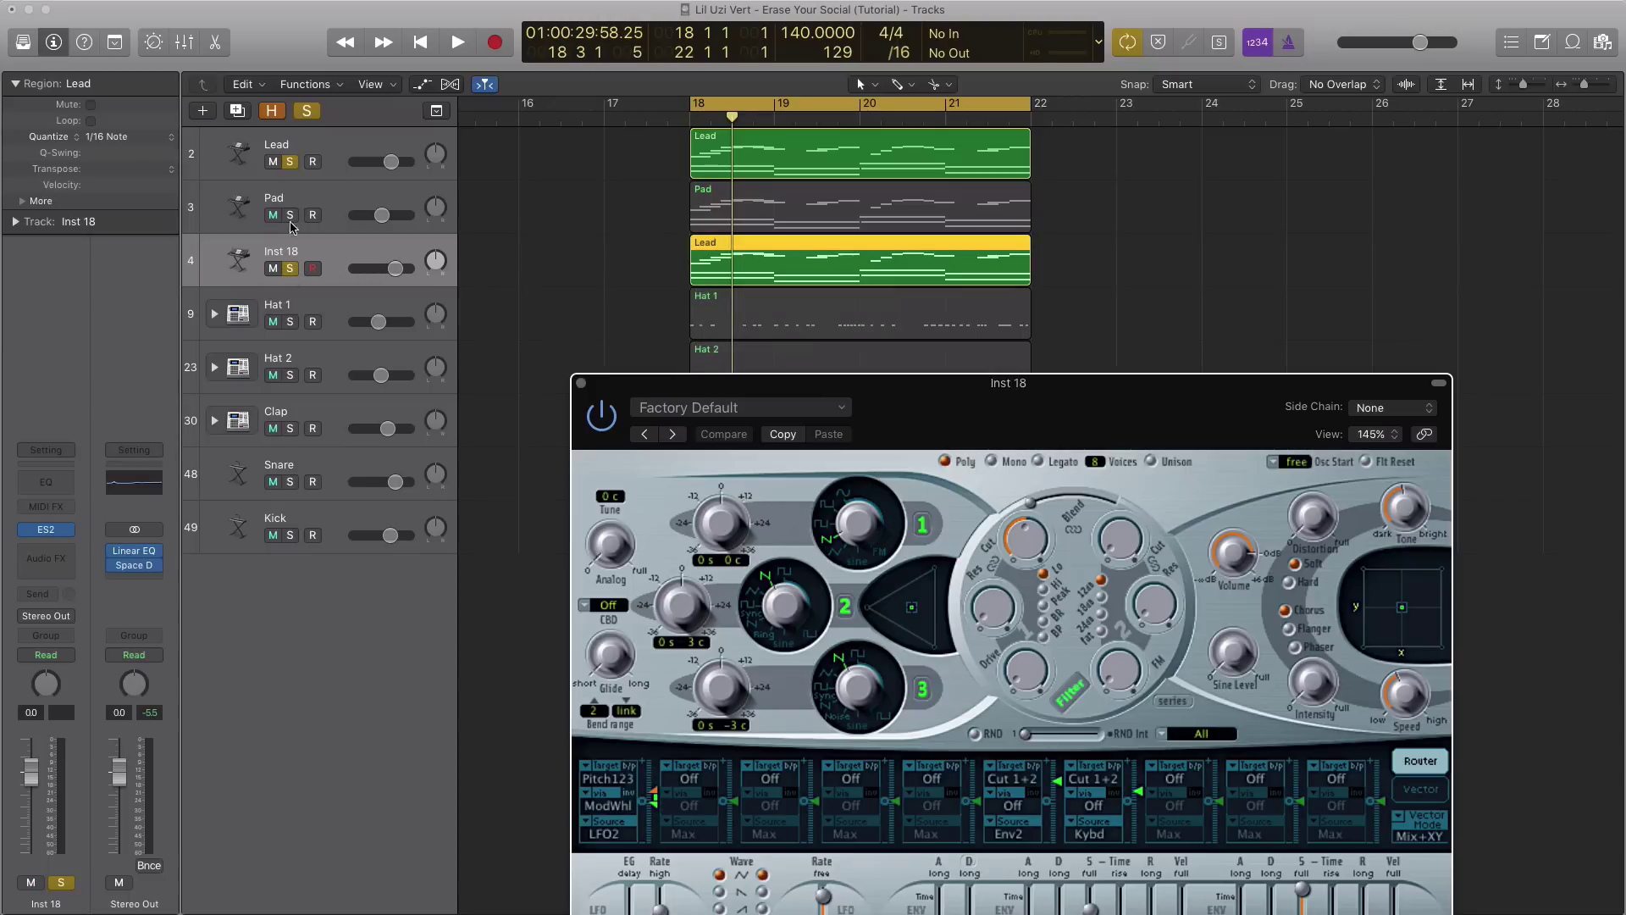
pyautogui.click(288, 162)
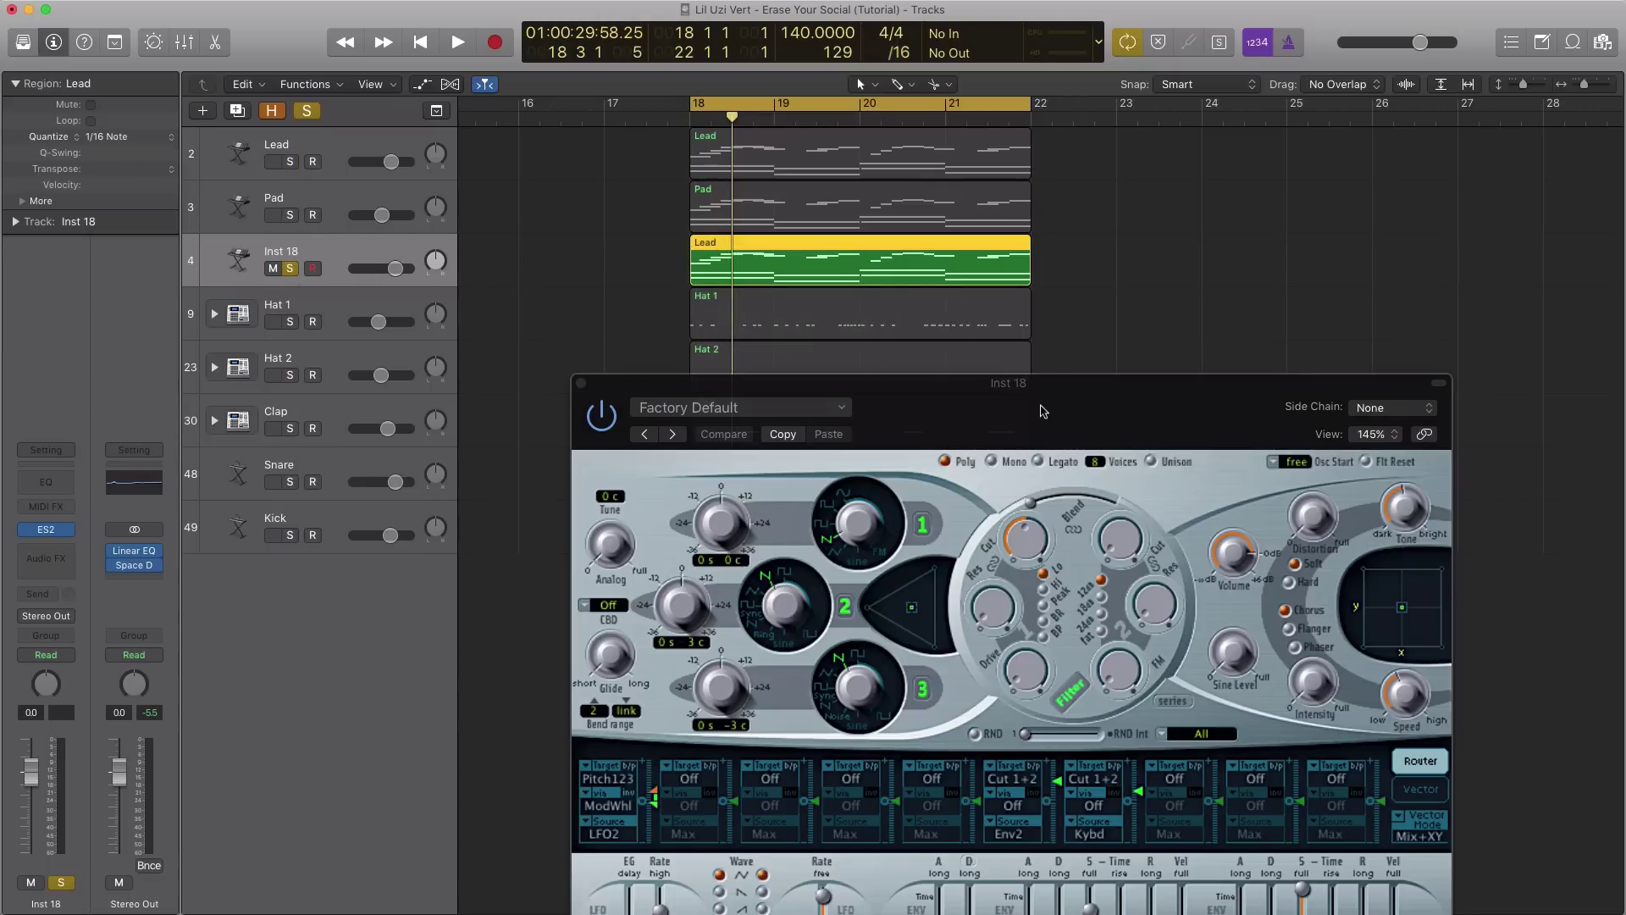
# Step: Turn off ES2 oscillators 2 and 3, blend the mix to oscillator 1, and play the loop
pyautogui.moveTo(1042, 383); pyautogui.dragTo(868, 107)
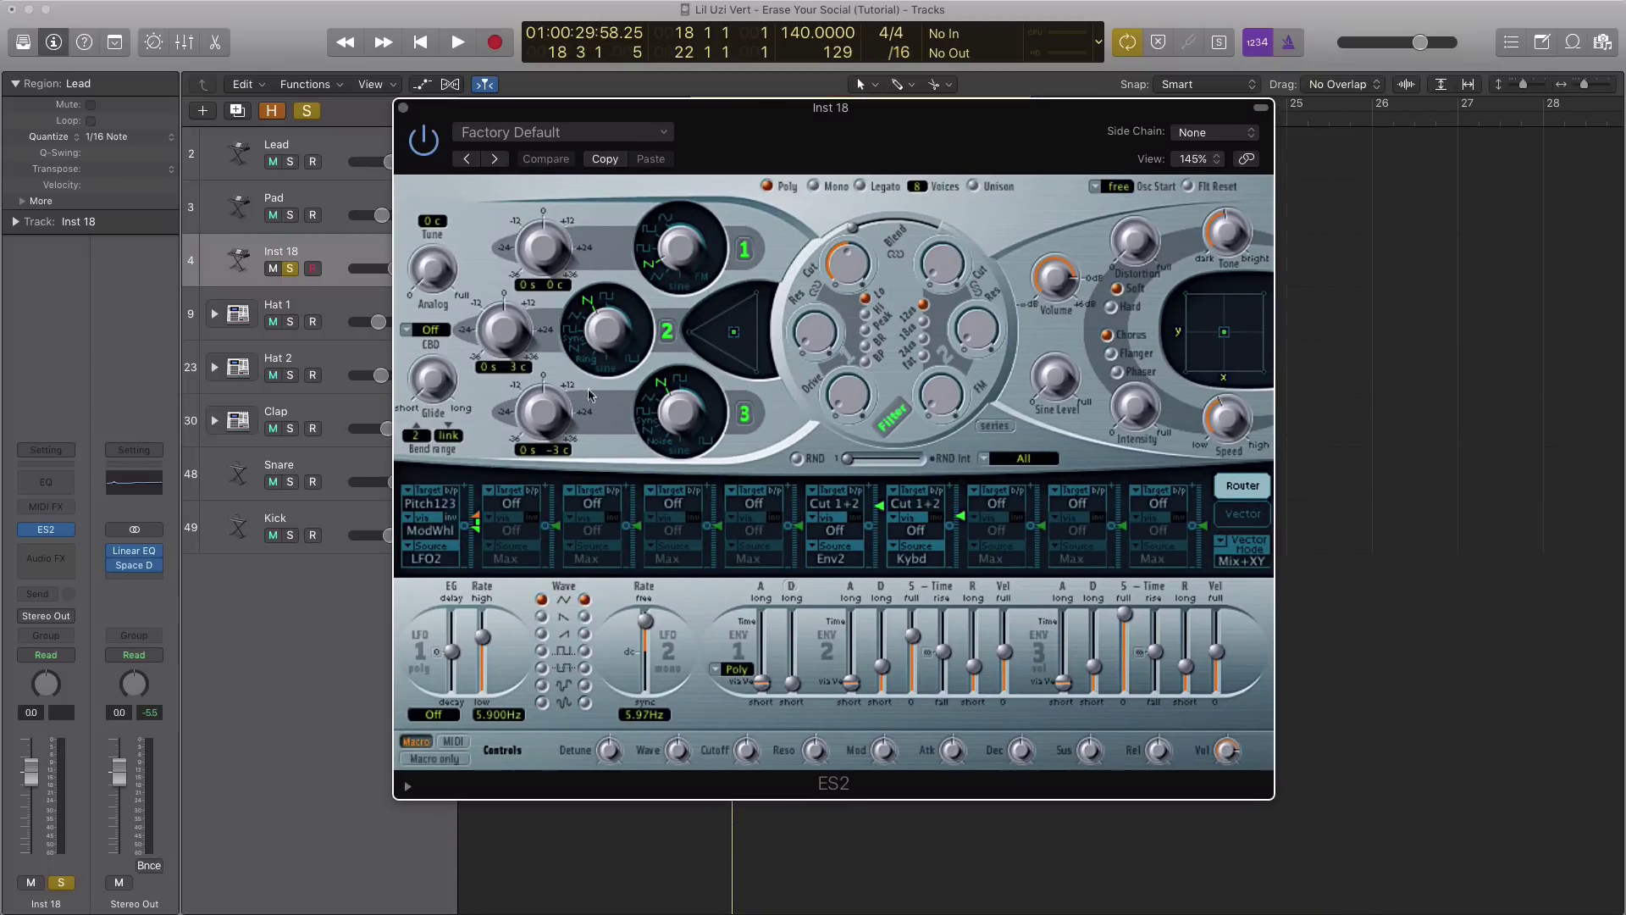
pyautogui.moveTo(901, 129); pyautogui.dragTo(918, 156)
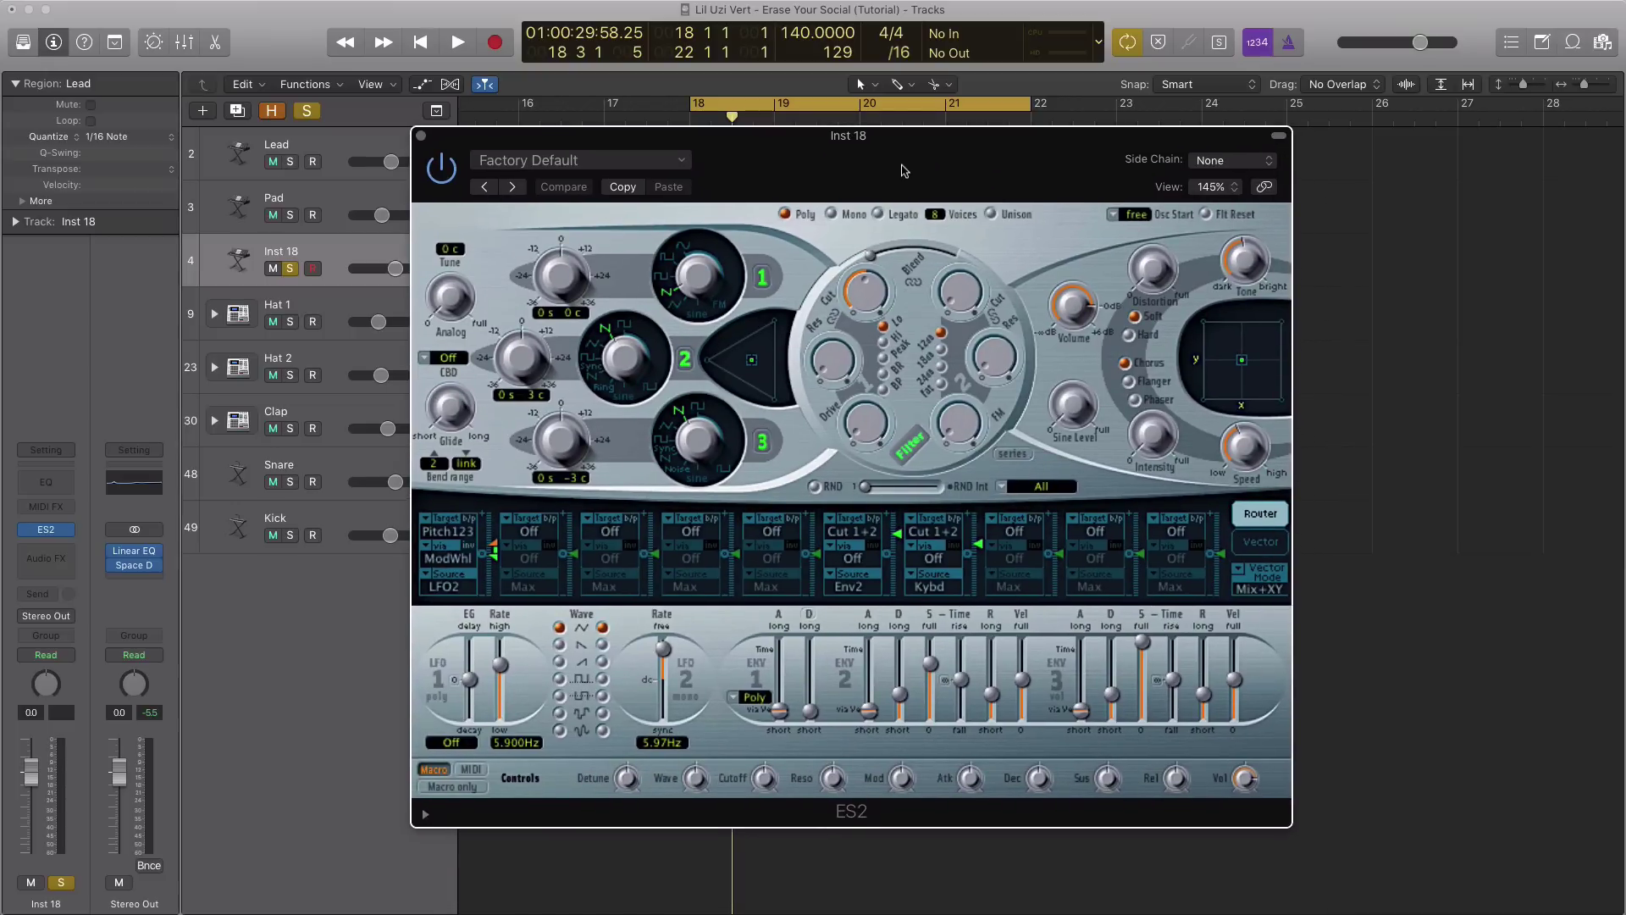
pyautogui.click(684, 363)
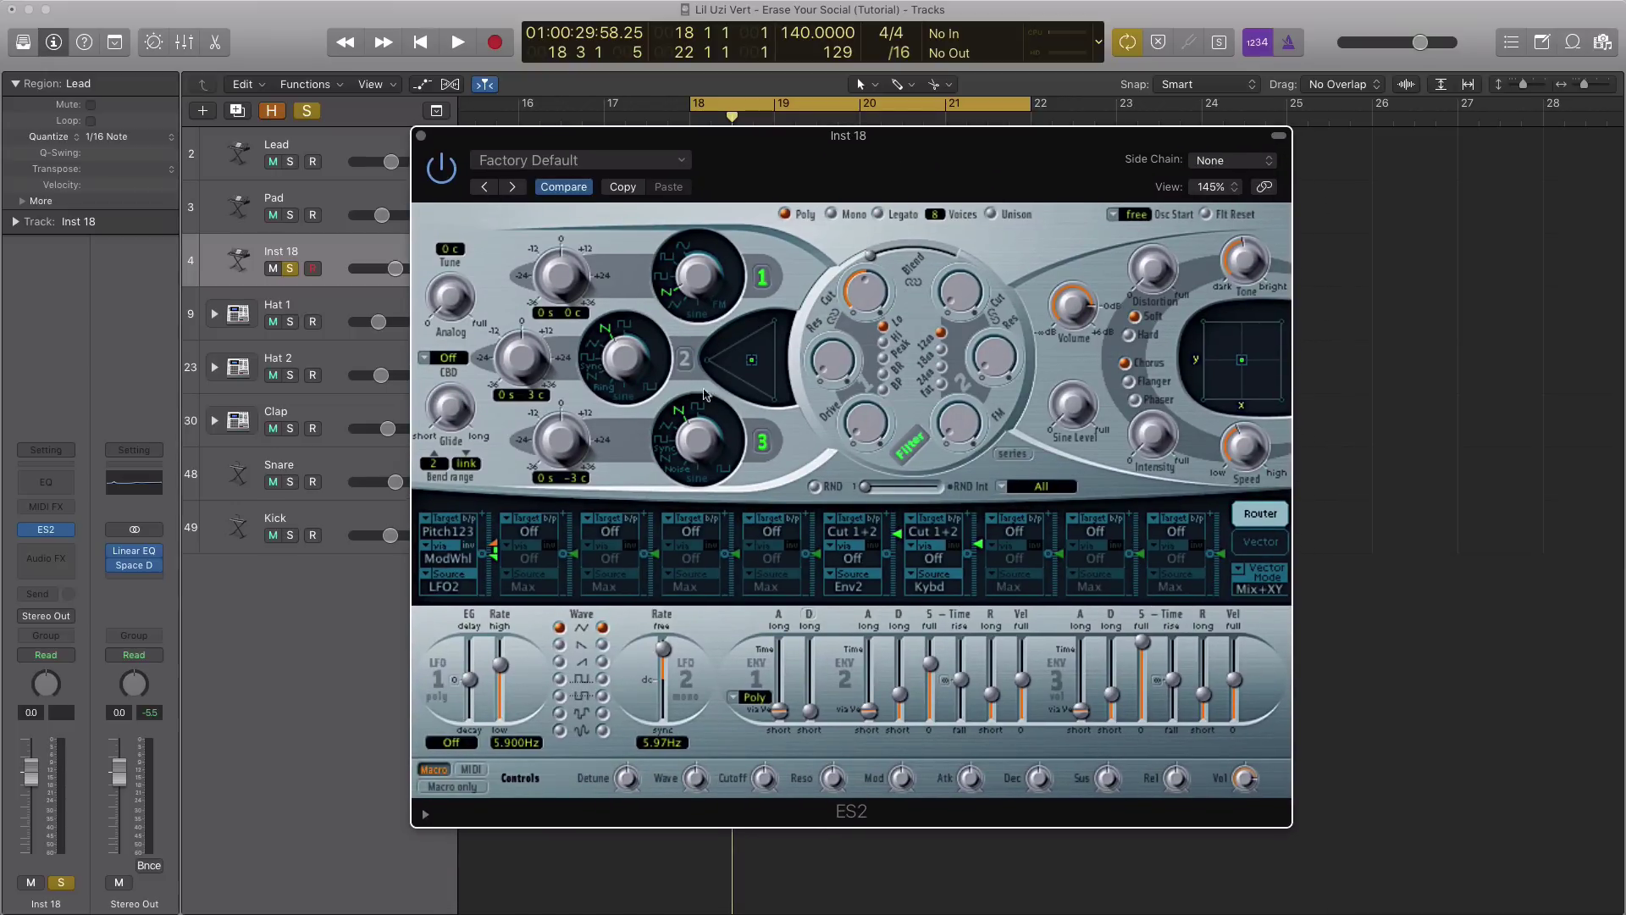
pyautogui.click(757, 445)
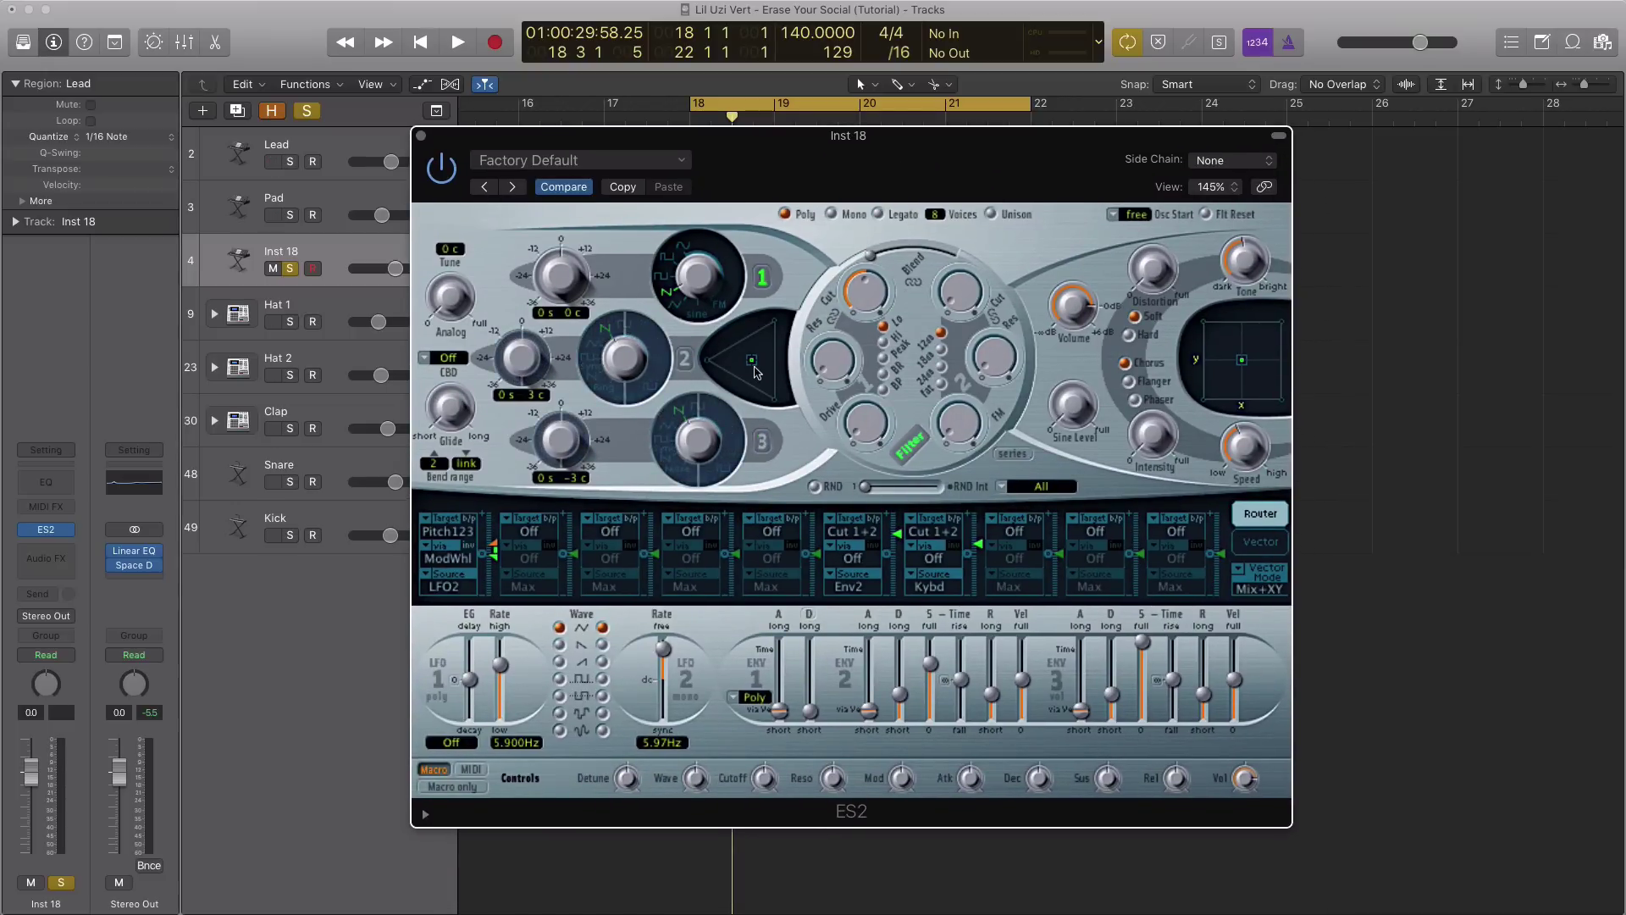
pyautogui.moveTo(753, 365); pyautogui.dragTo(775, 333)
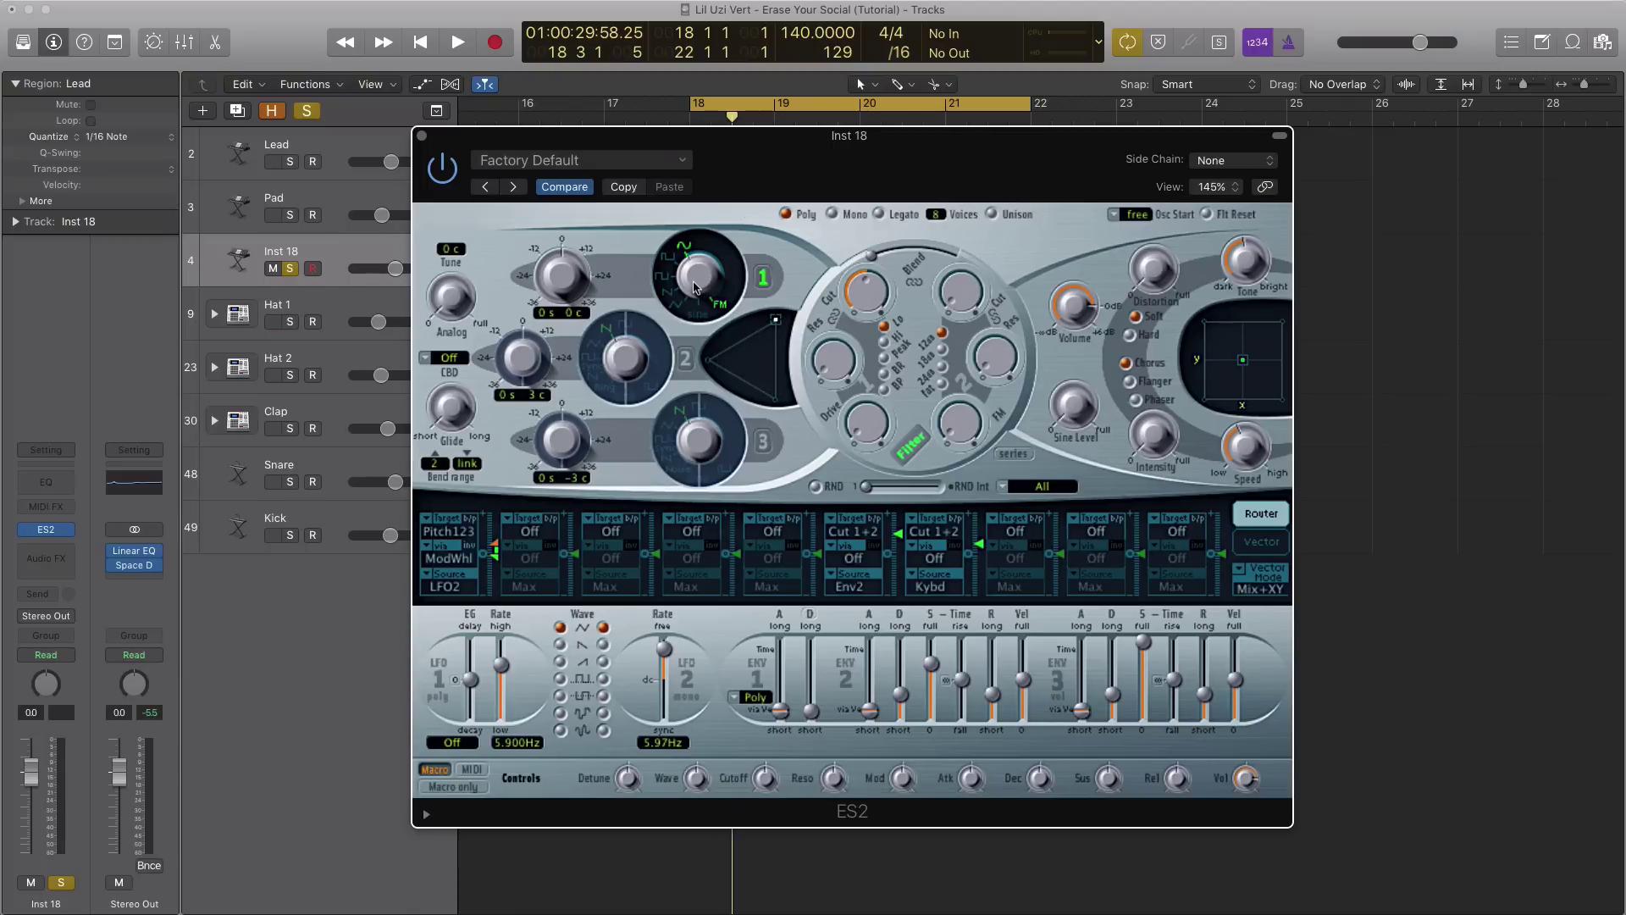
pyautogui.press('space')
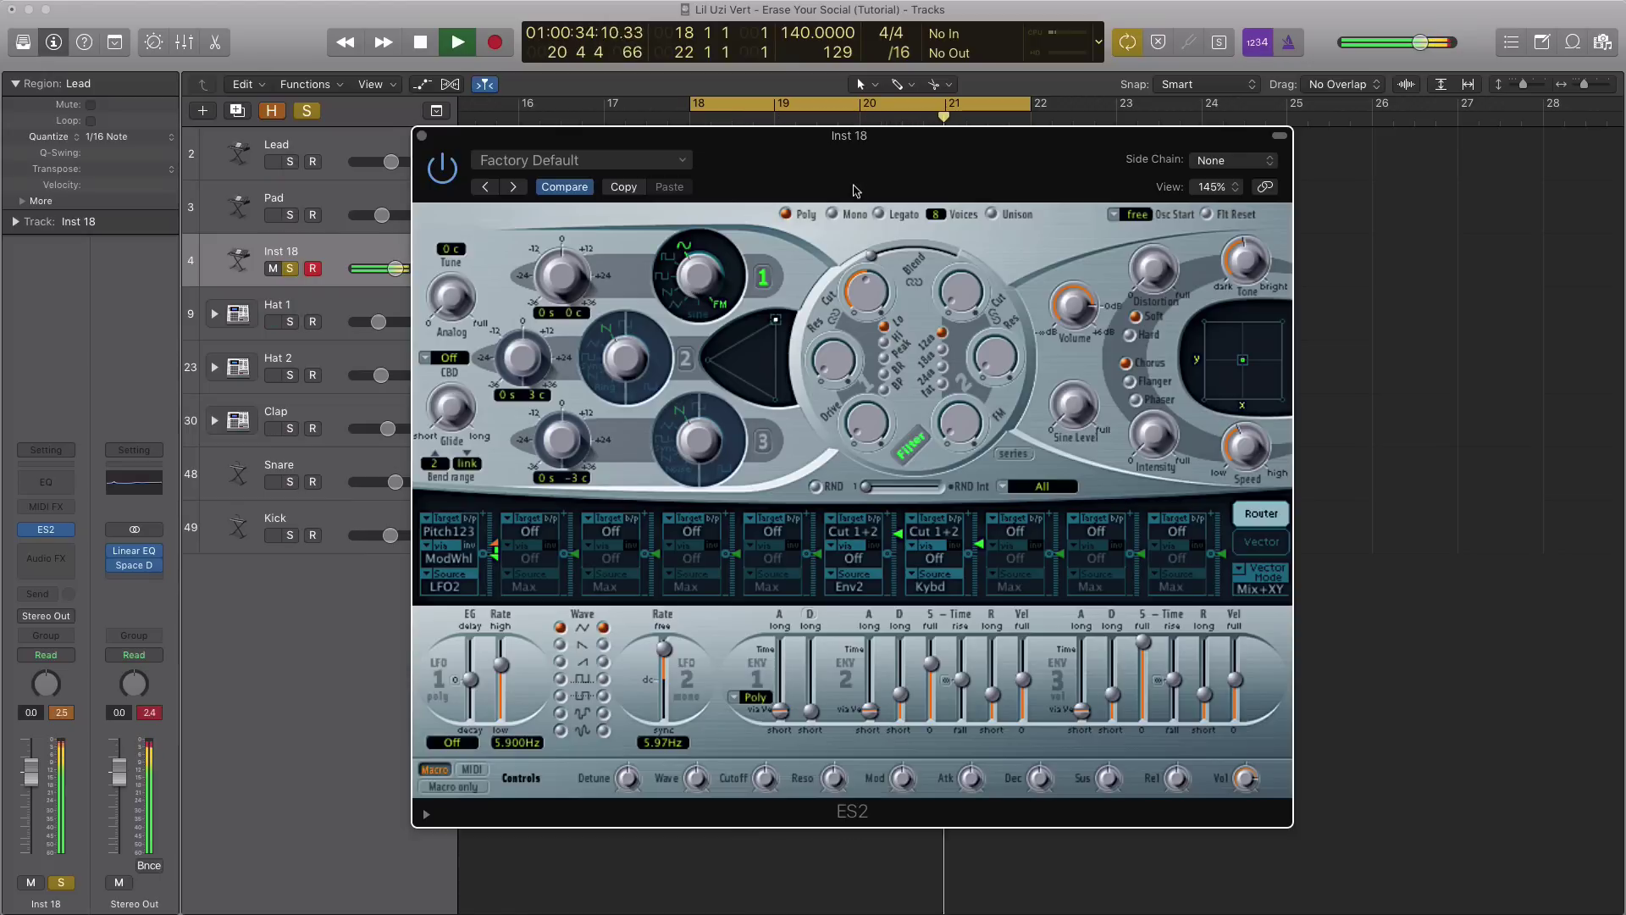
# Step: Audition the 7-voice unison ES2 lead over the loop from bar 18, then stop playback
pyautogui.press('space')
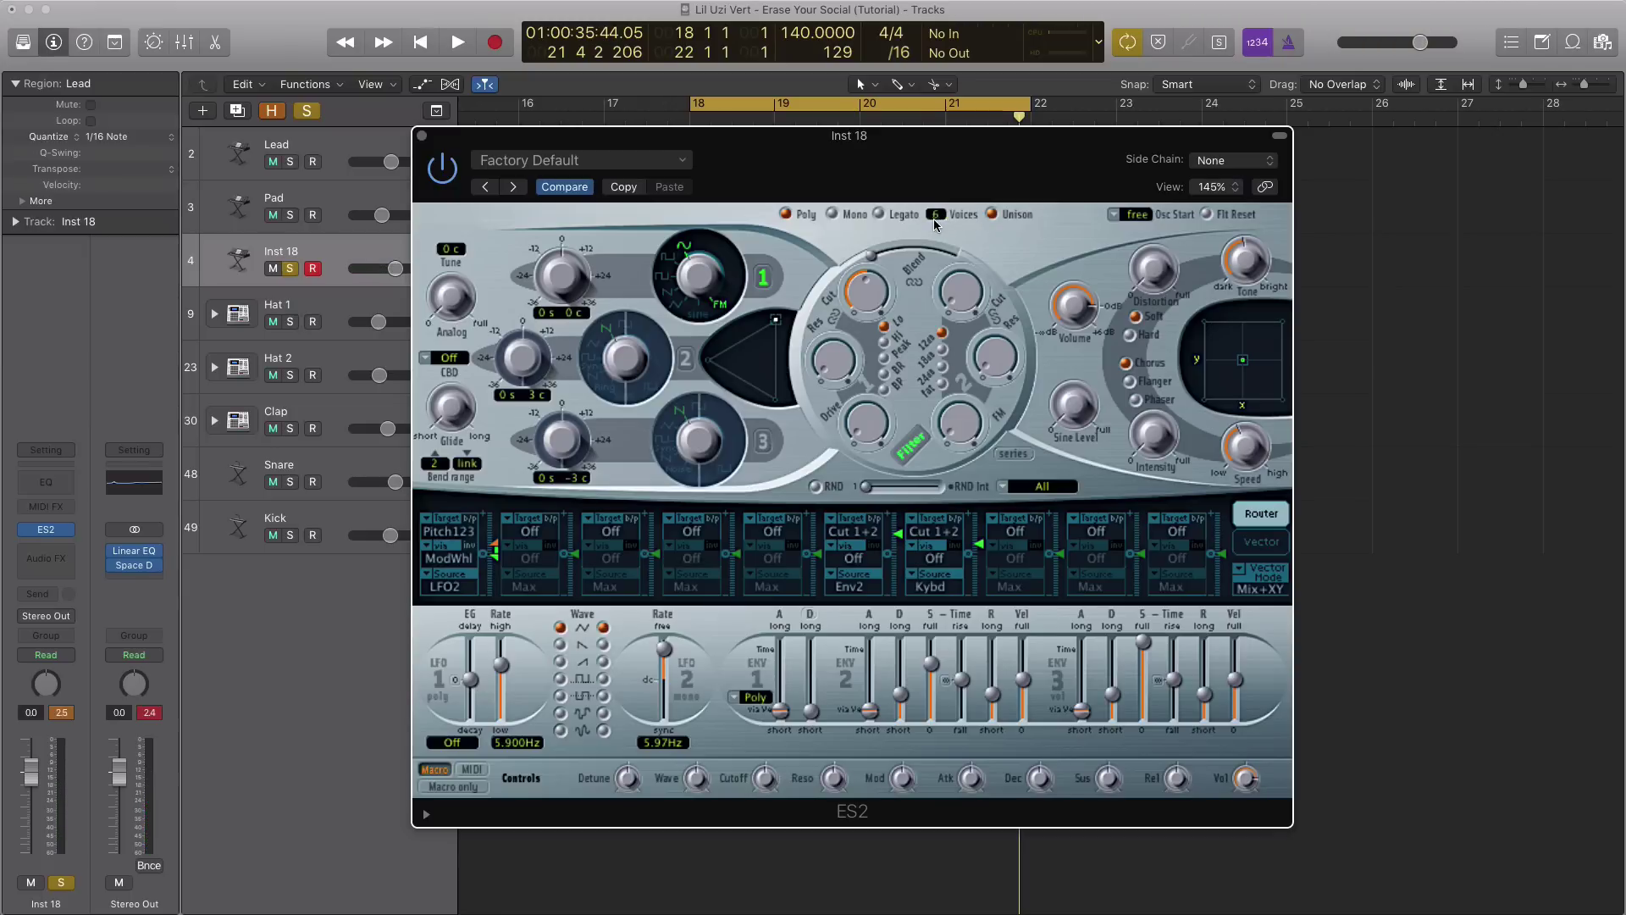
pyautogui.press('space')
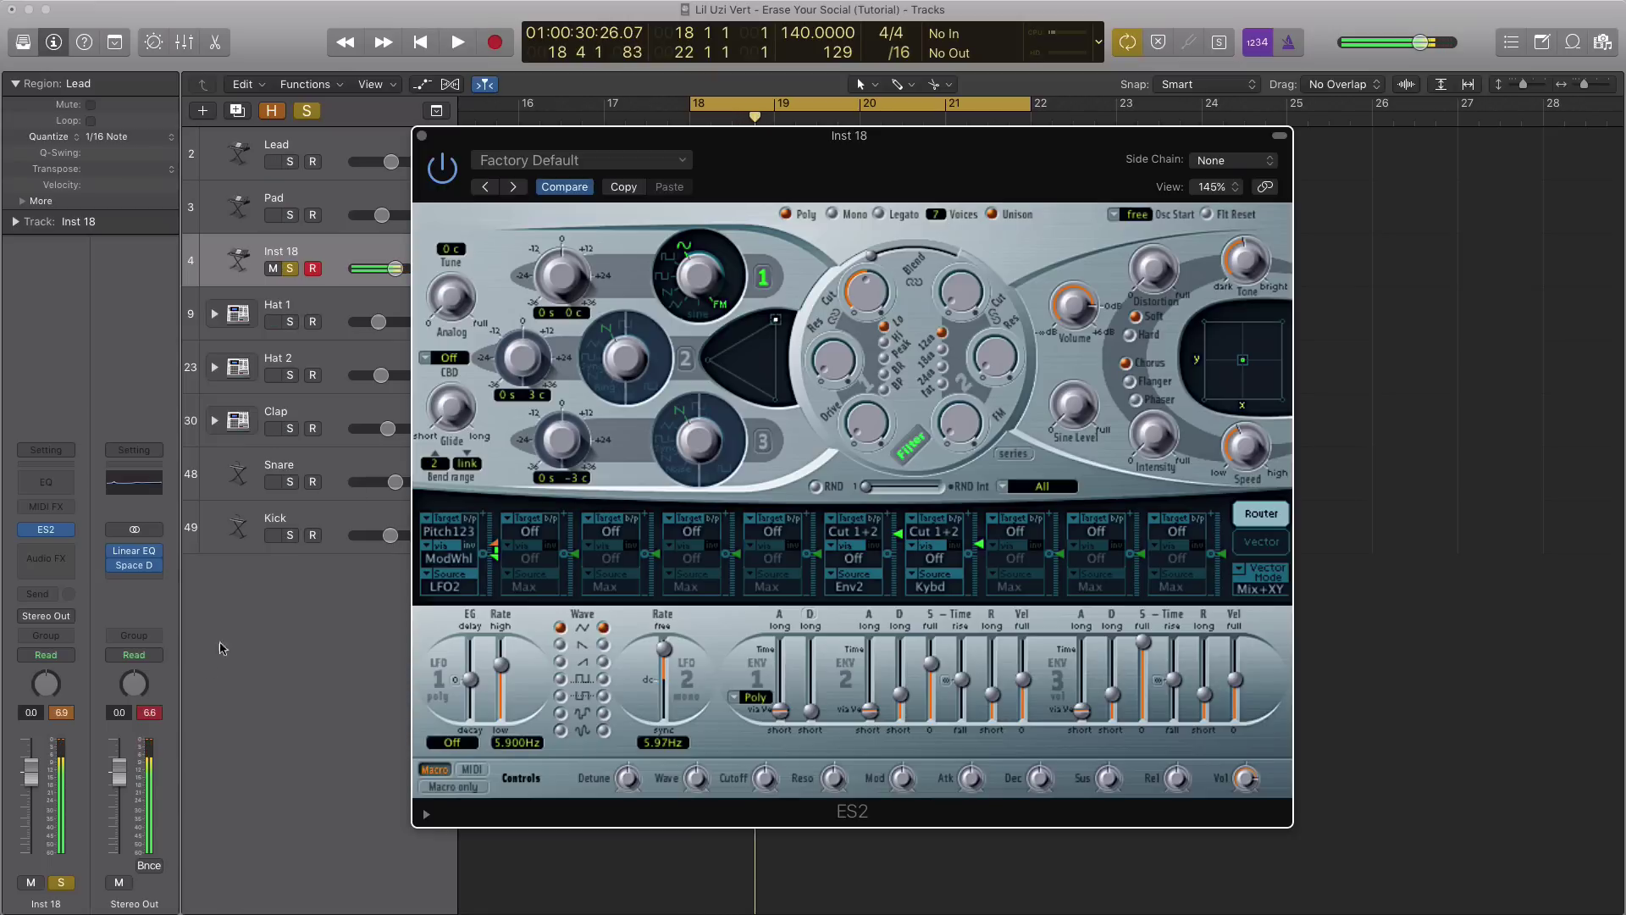
pyautogui.press('space')
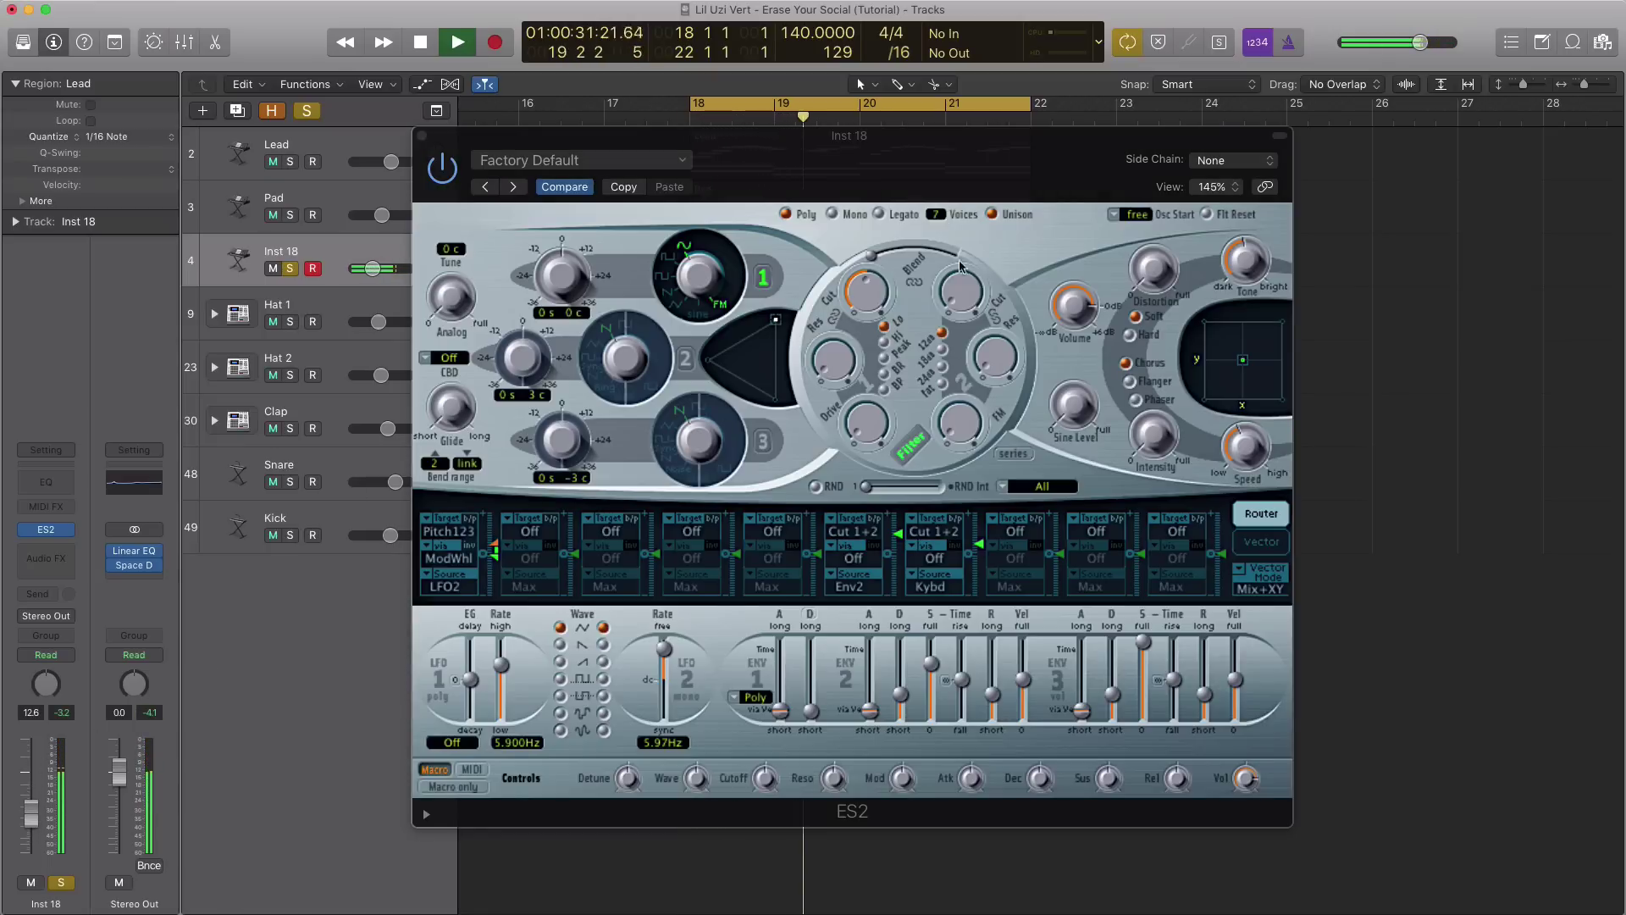
pyautogui.click(1075, 355)
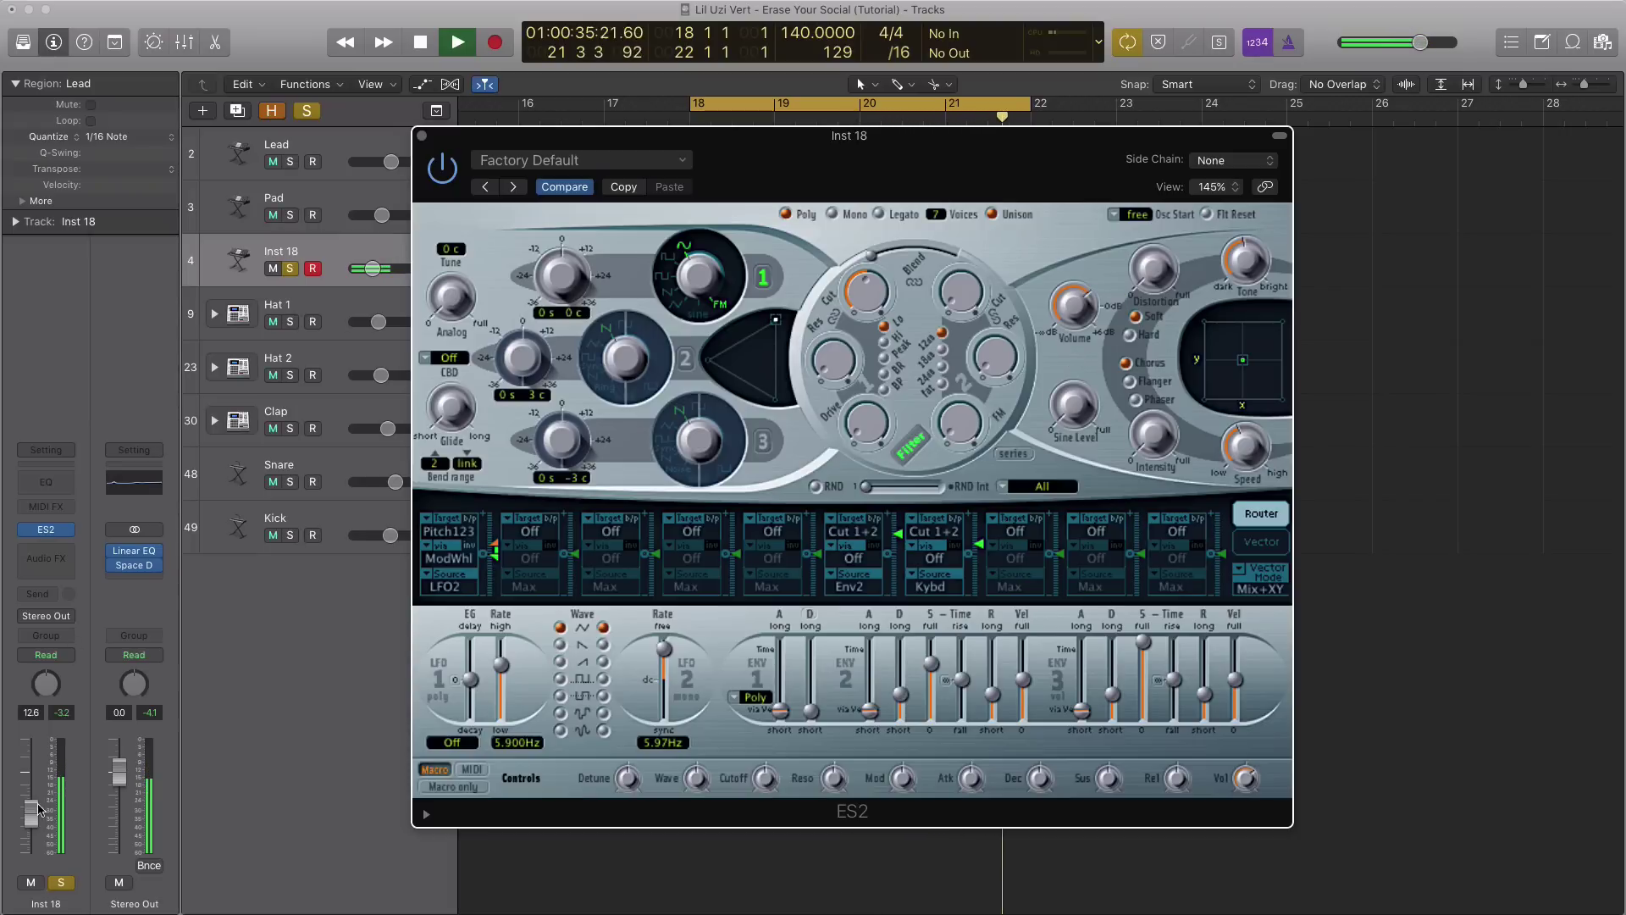
pyautogui.press('space')
pyautogui.press('space')
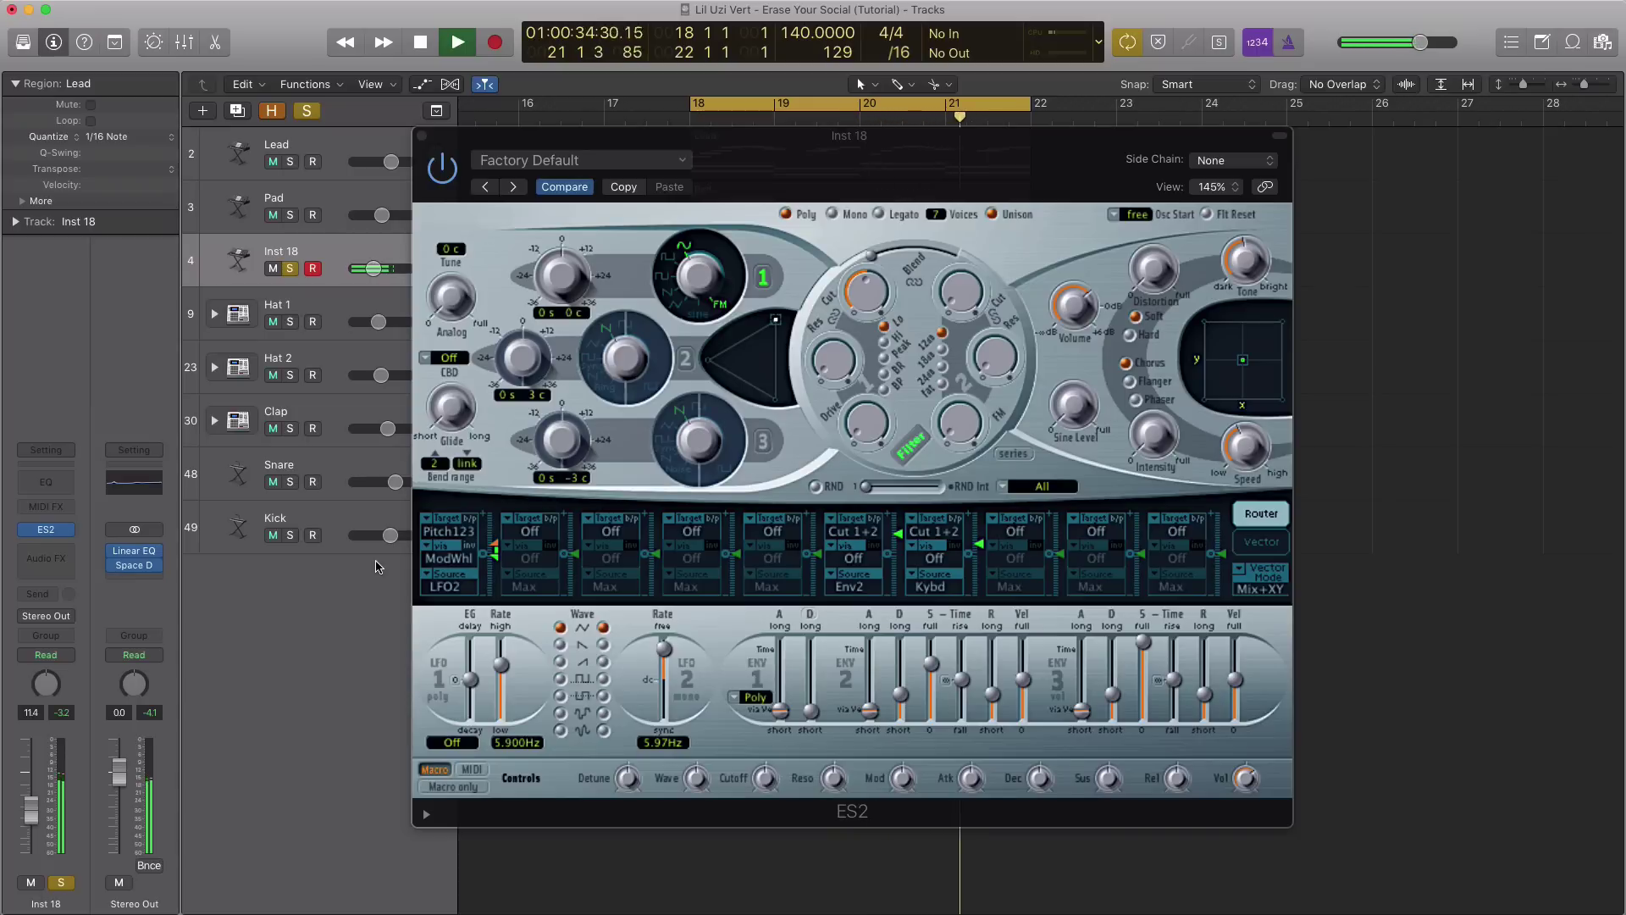
pyautogui.press('space')
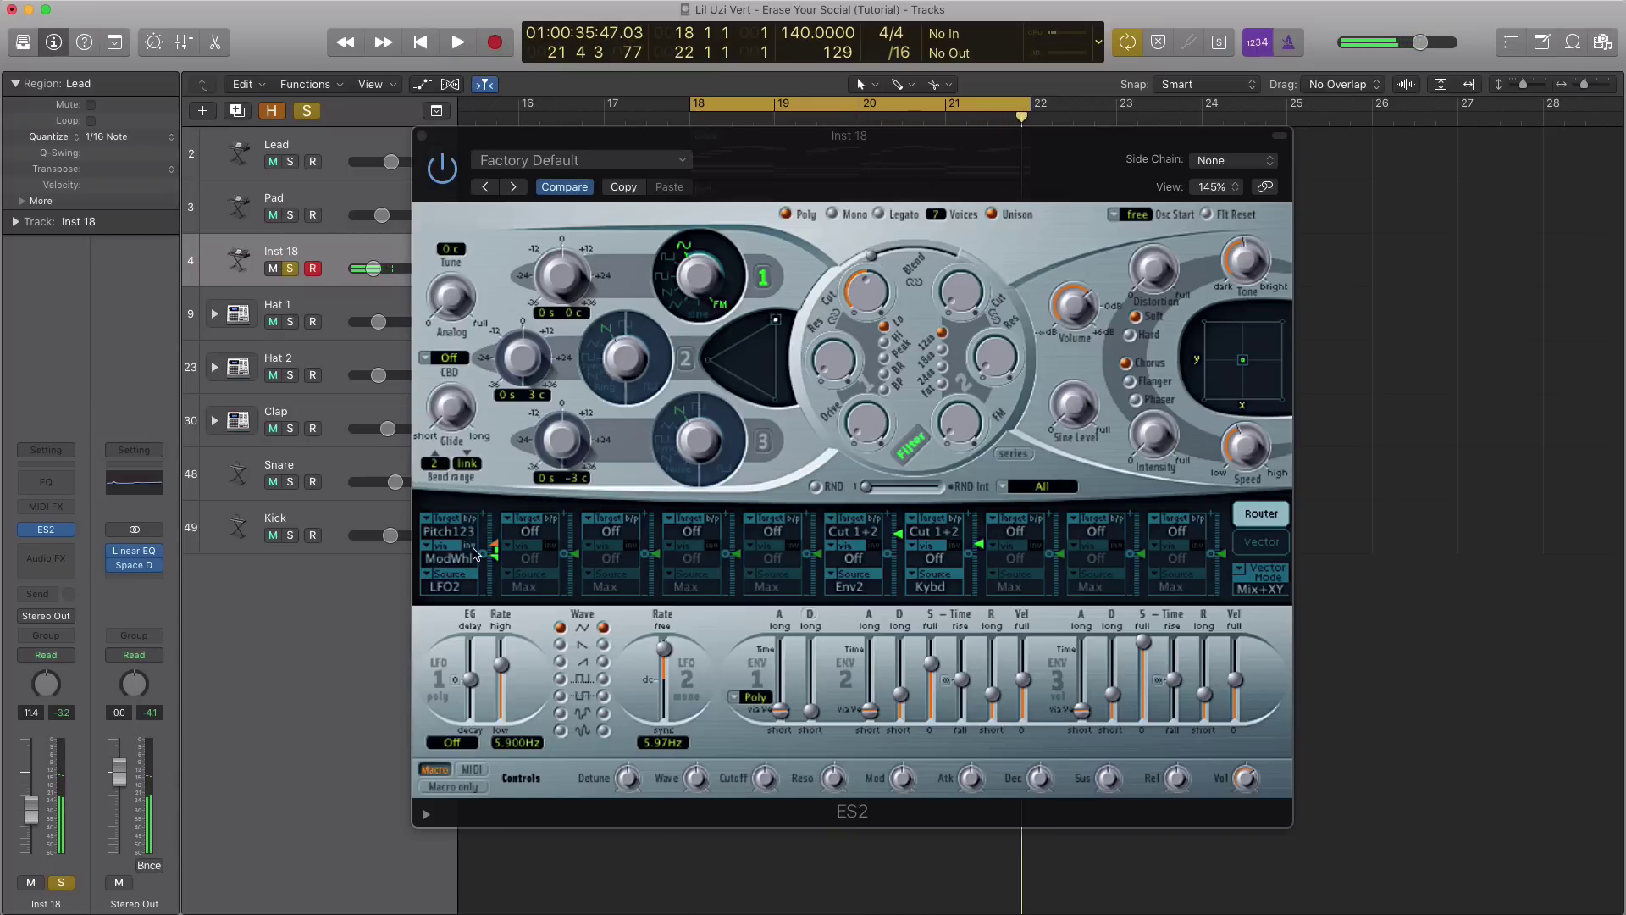
# Step: Play the lead with the ES2 Analog amount raised to about 0.168
pyautogui.click(453, 305)
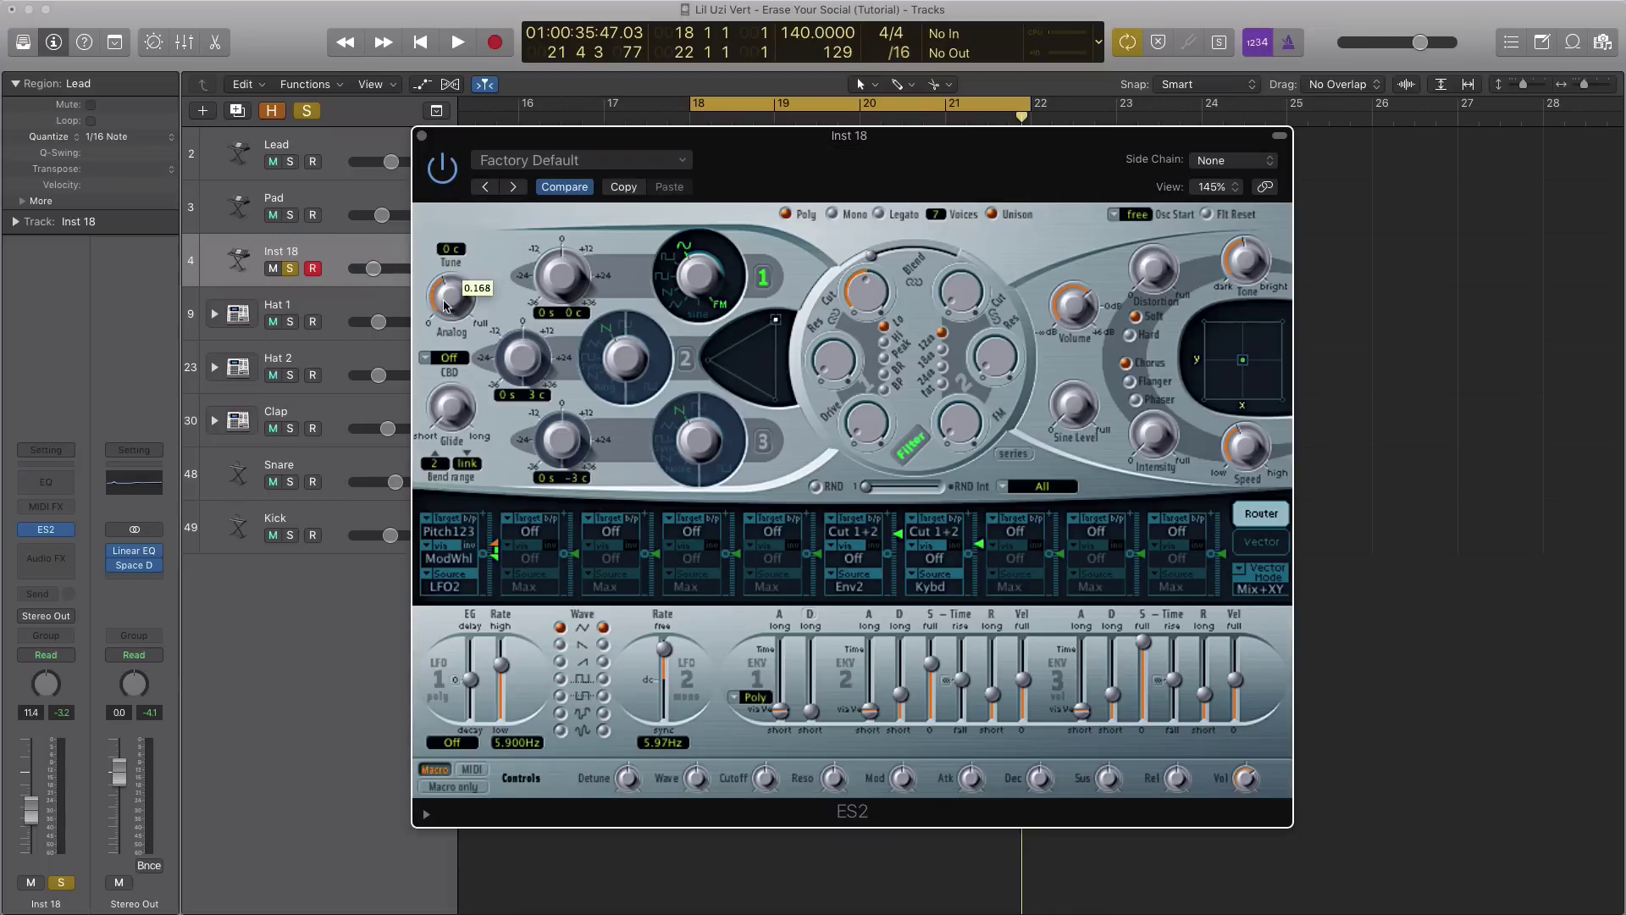
pyautogui.press('space')
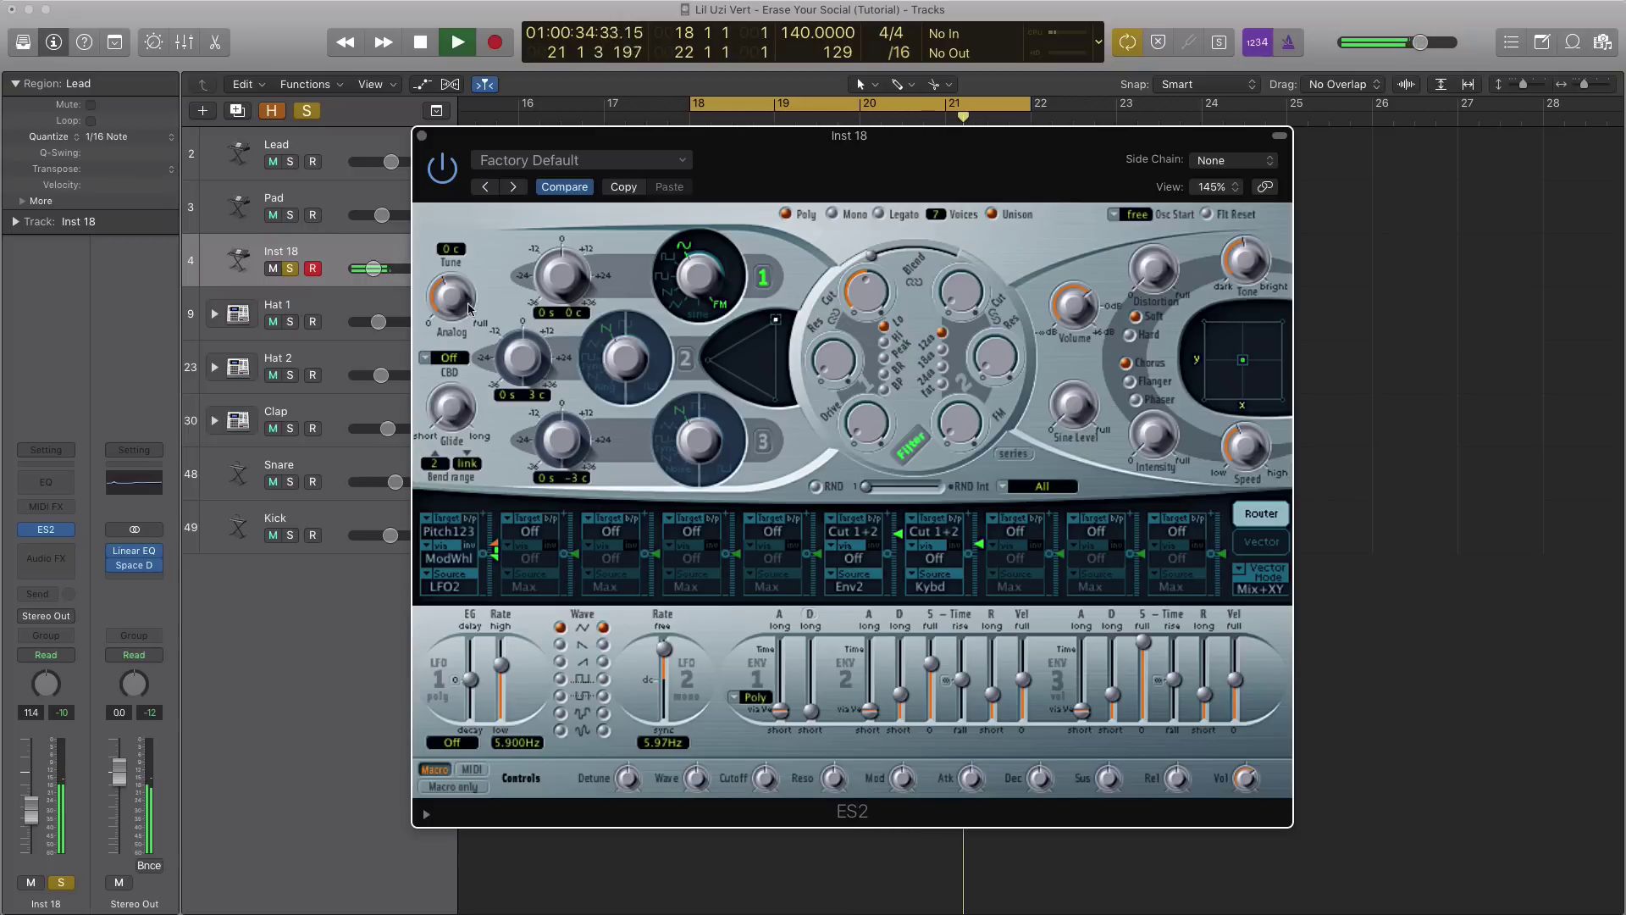
# Step: Lower the ES2 filter cutoff to about 0.05 and raise resonance to about 0.14 while looping
pyautogui.press('space')
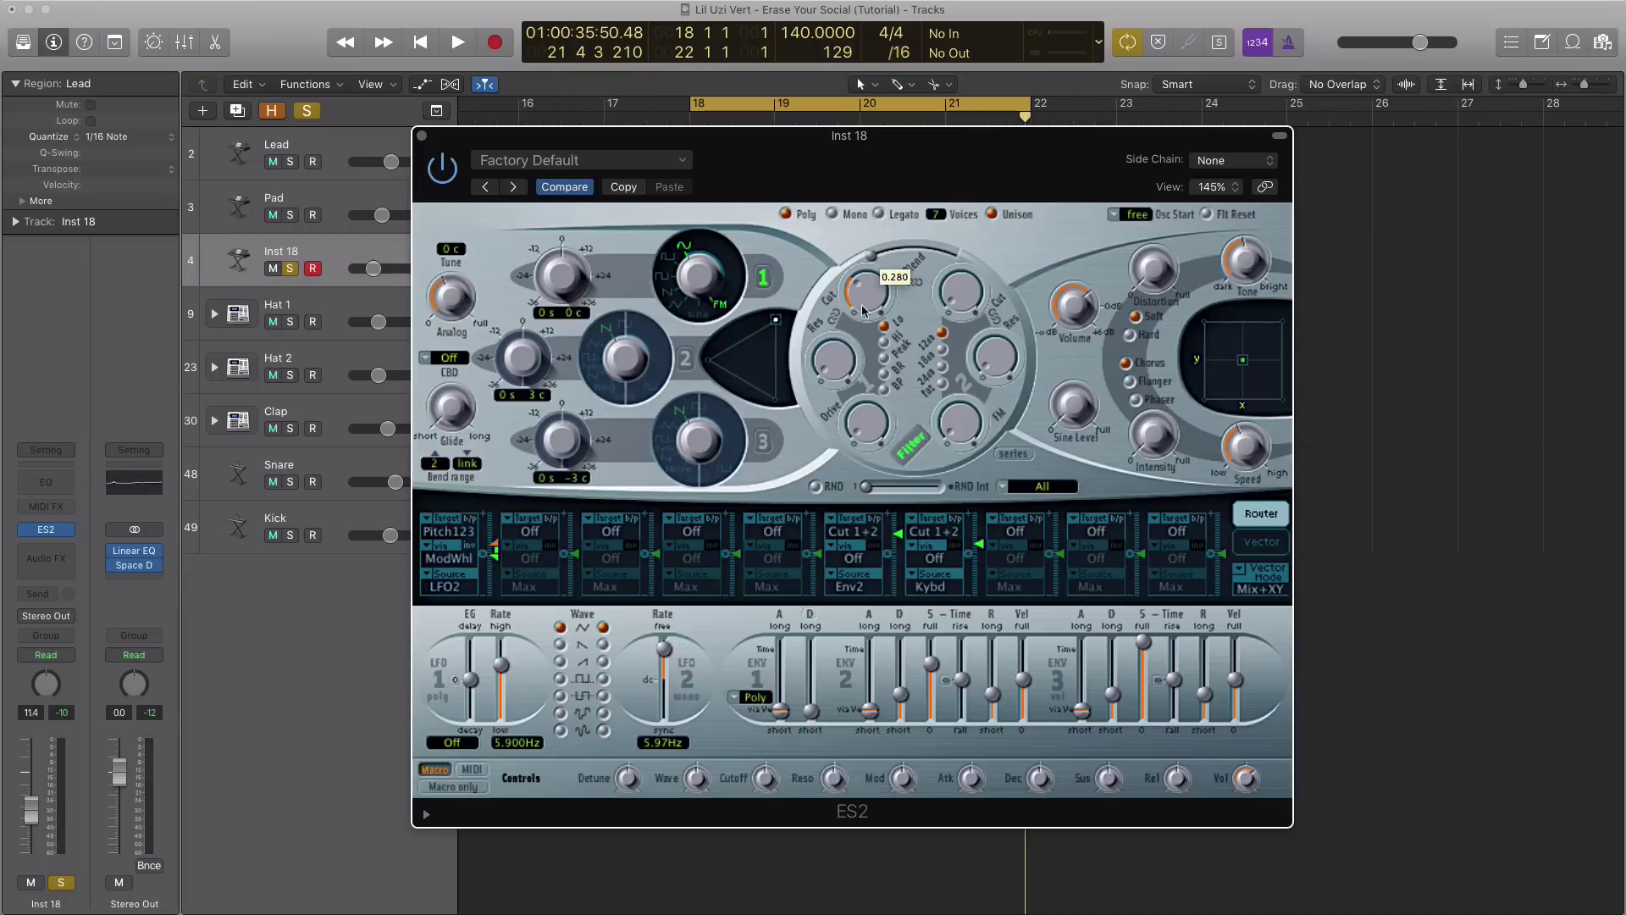
pyautogui.press('space')
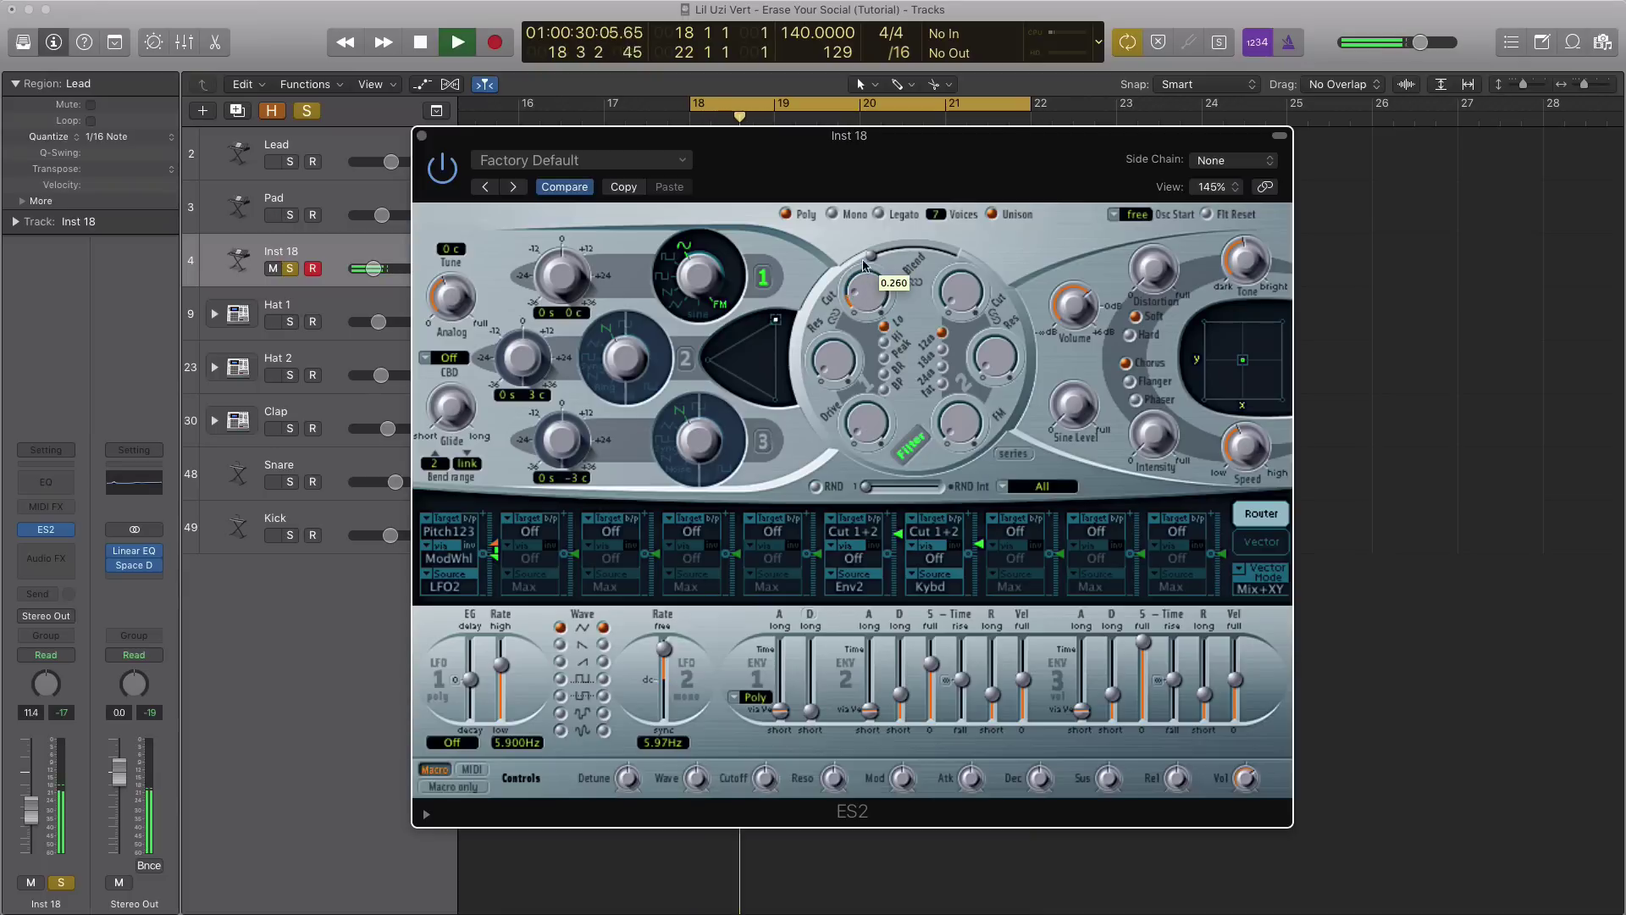
pyautogui.moveTo(862, 305); pyautogui.dragTo(862, 315)
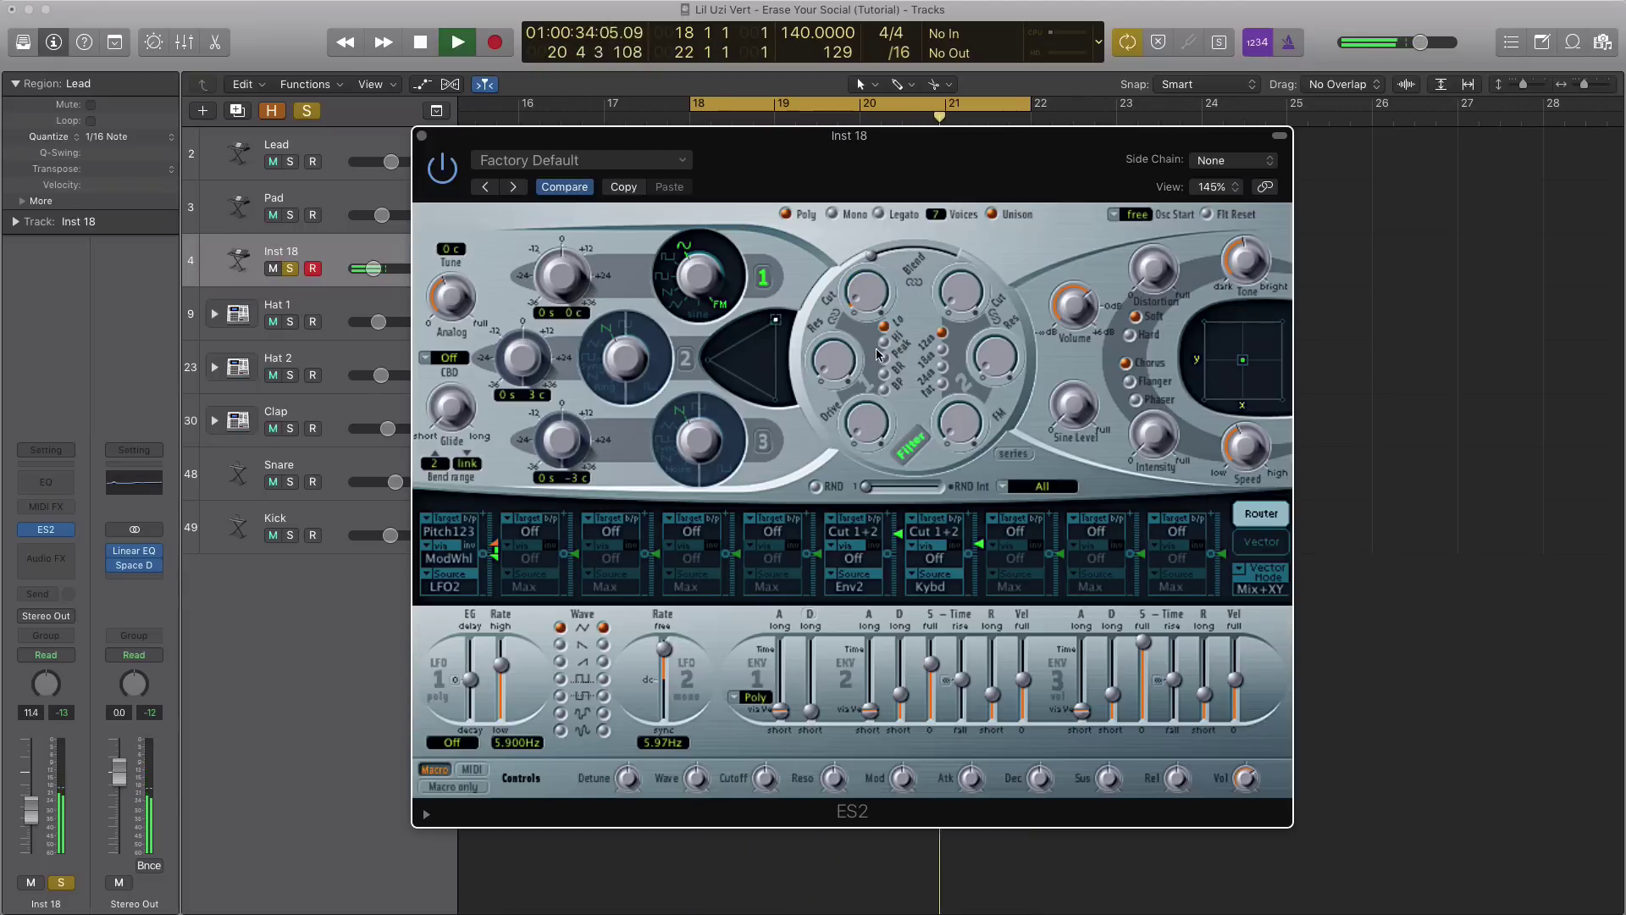
pyautogui.press('Return')
pyautogui.moveTo(836, 371); pyautogui.dragTo(839, 353)
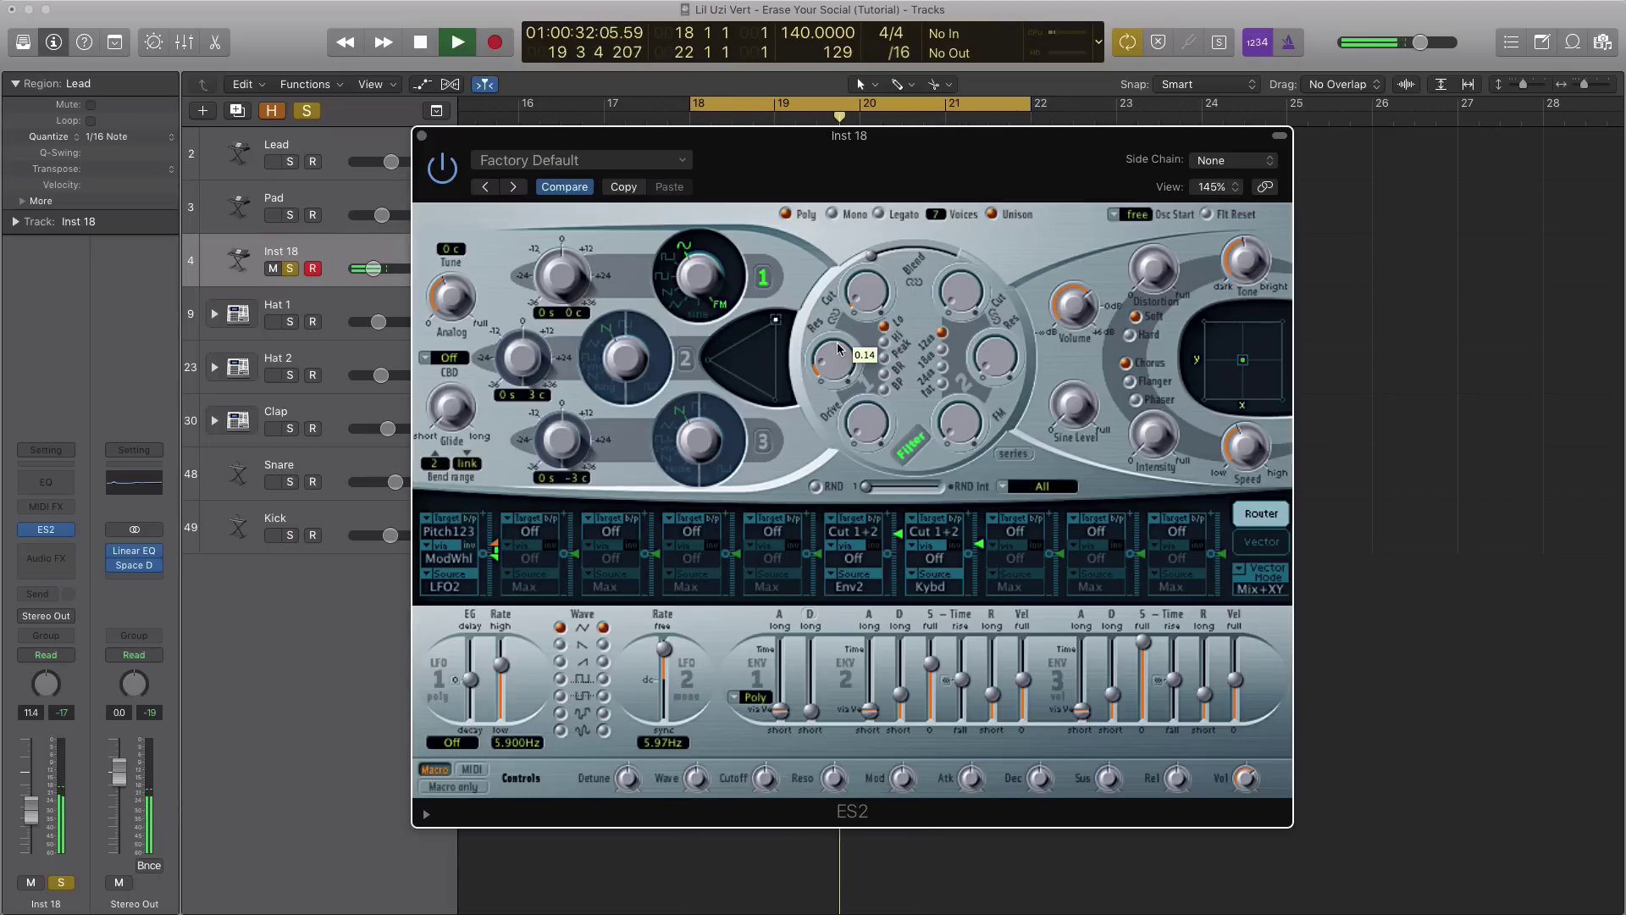
pyautogui.press('space')
pyautogui.press('Return')
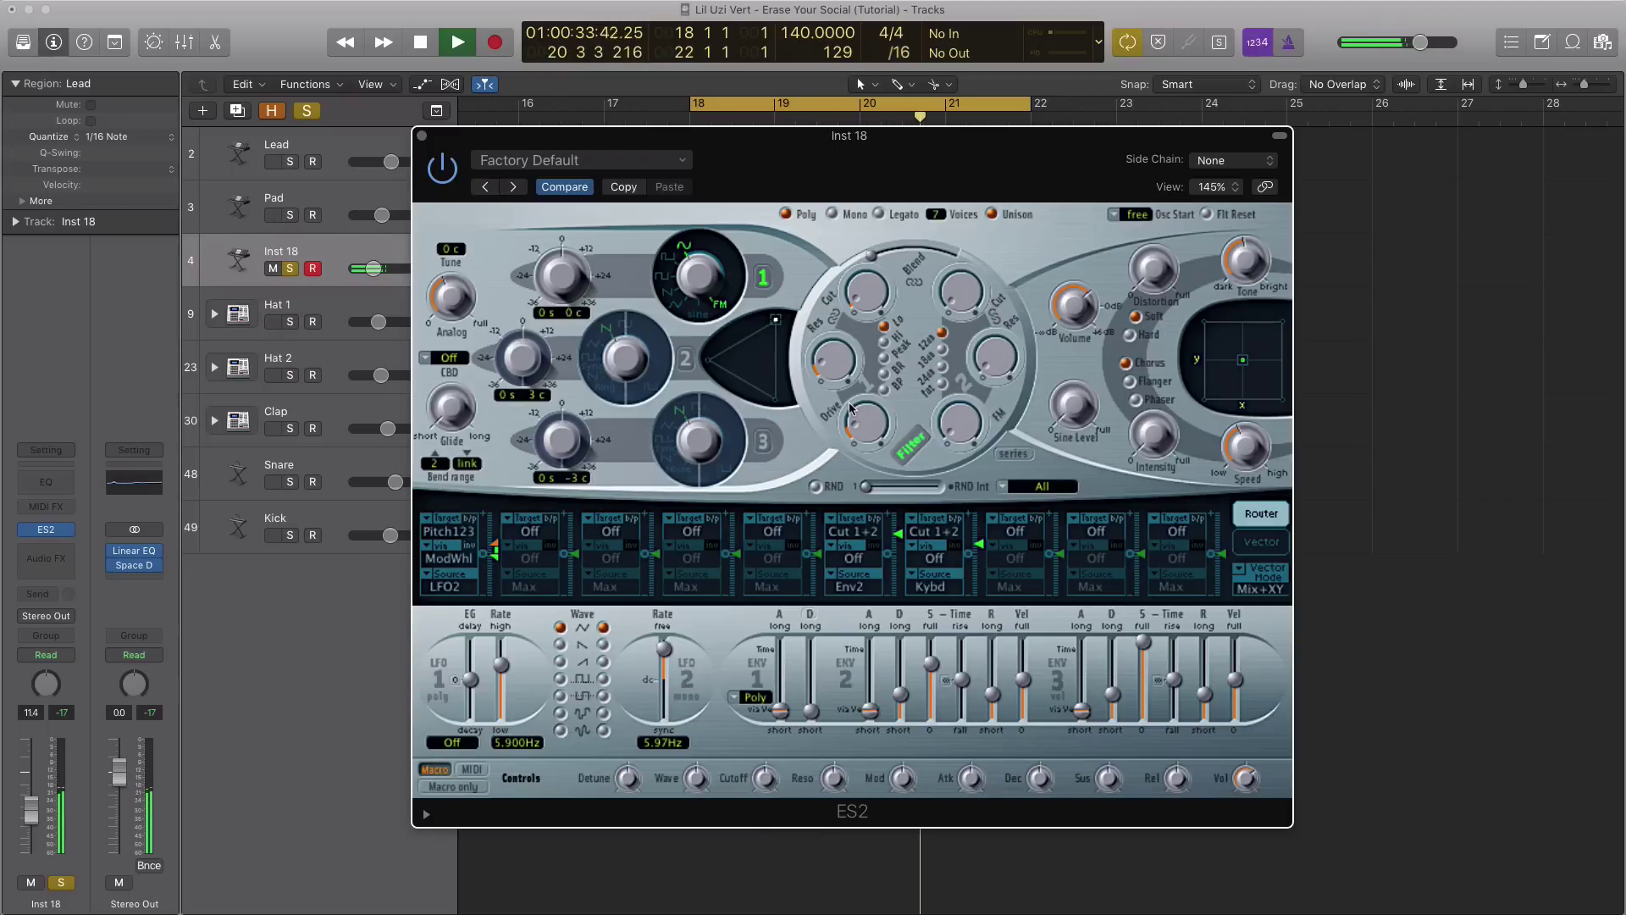
# Step: Audition the loop with ES2 distortion at about 4.2 dB, then stop playback
pyautogui.press('space')
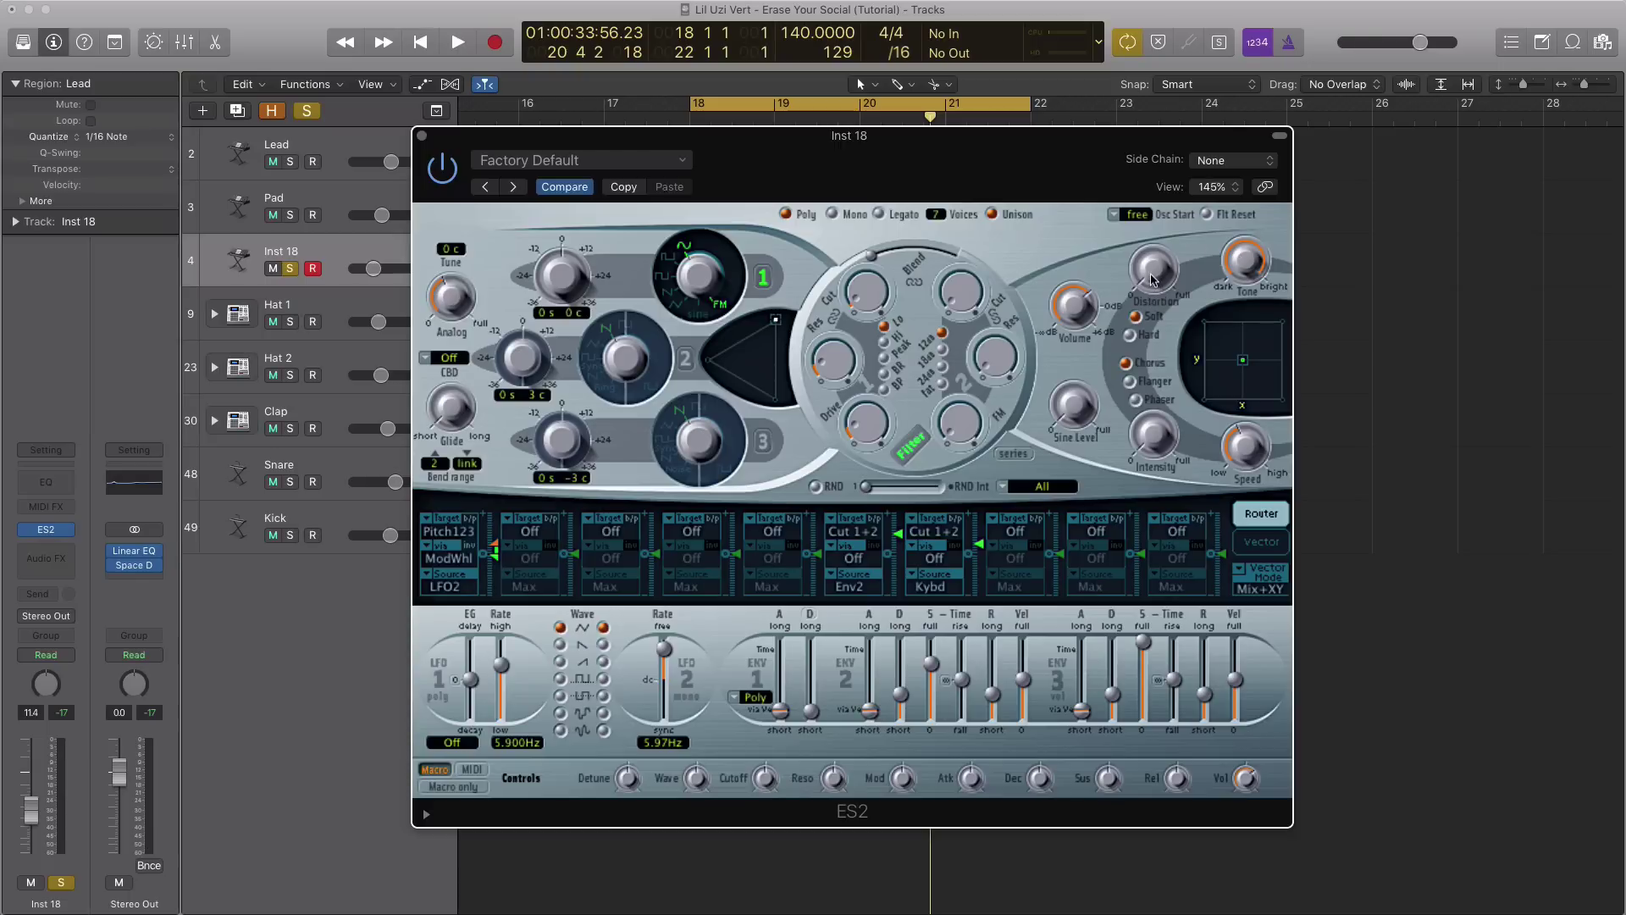
pyautogui.press('space')
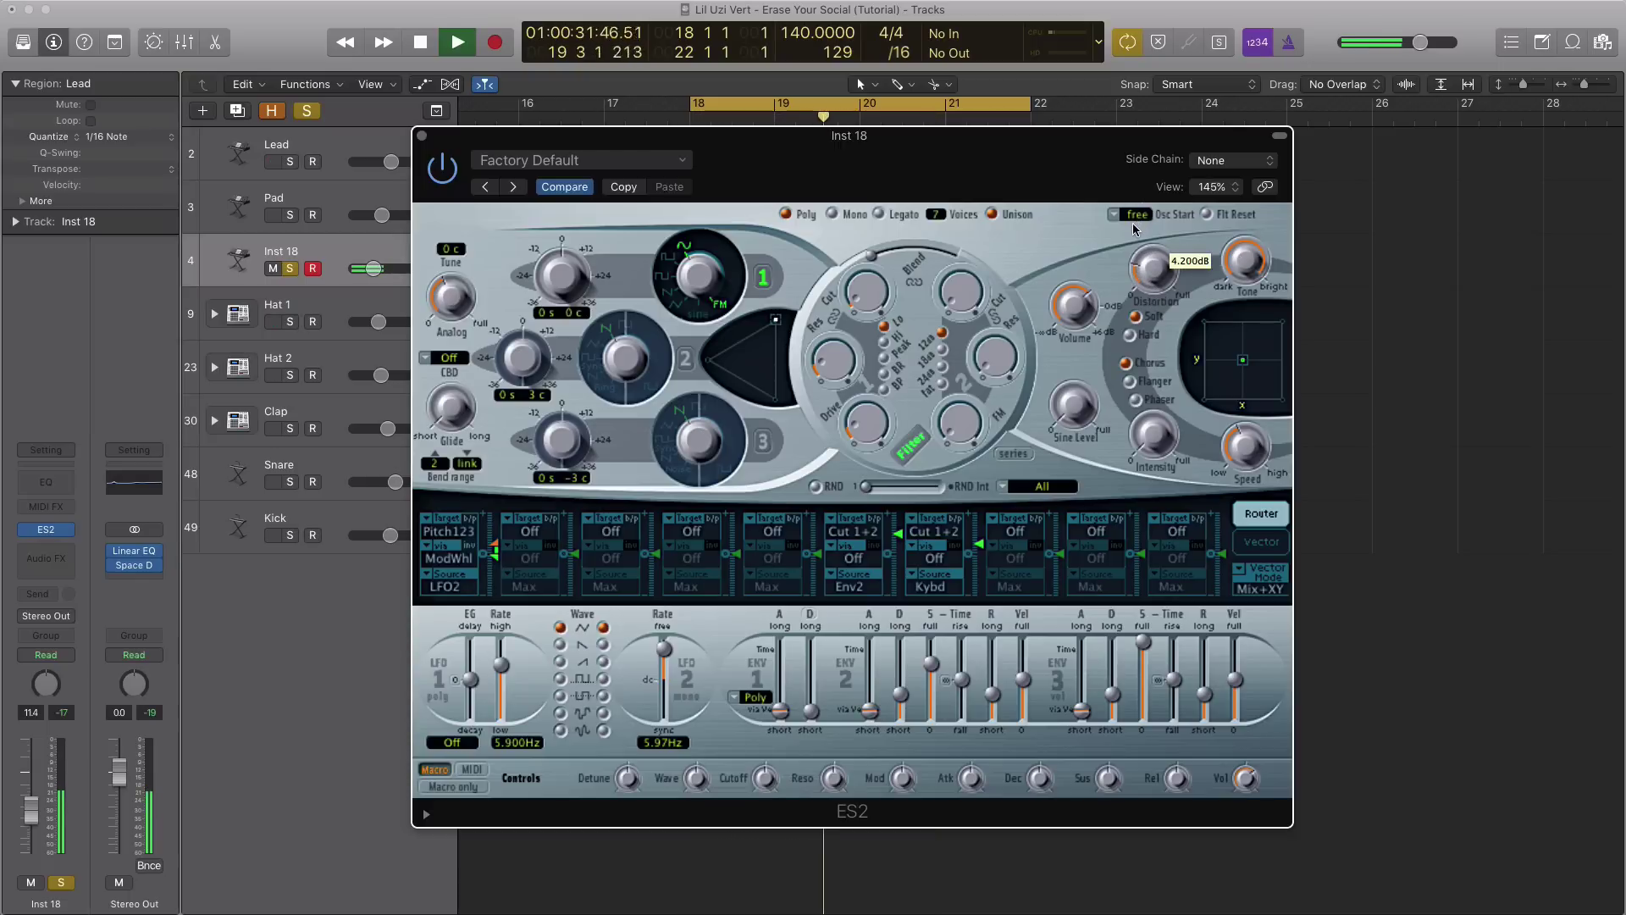
pyautogui.scroll(-1, 1133, 228)
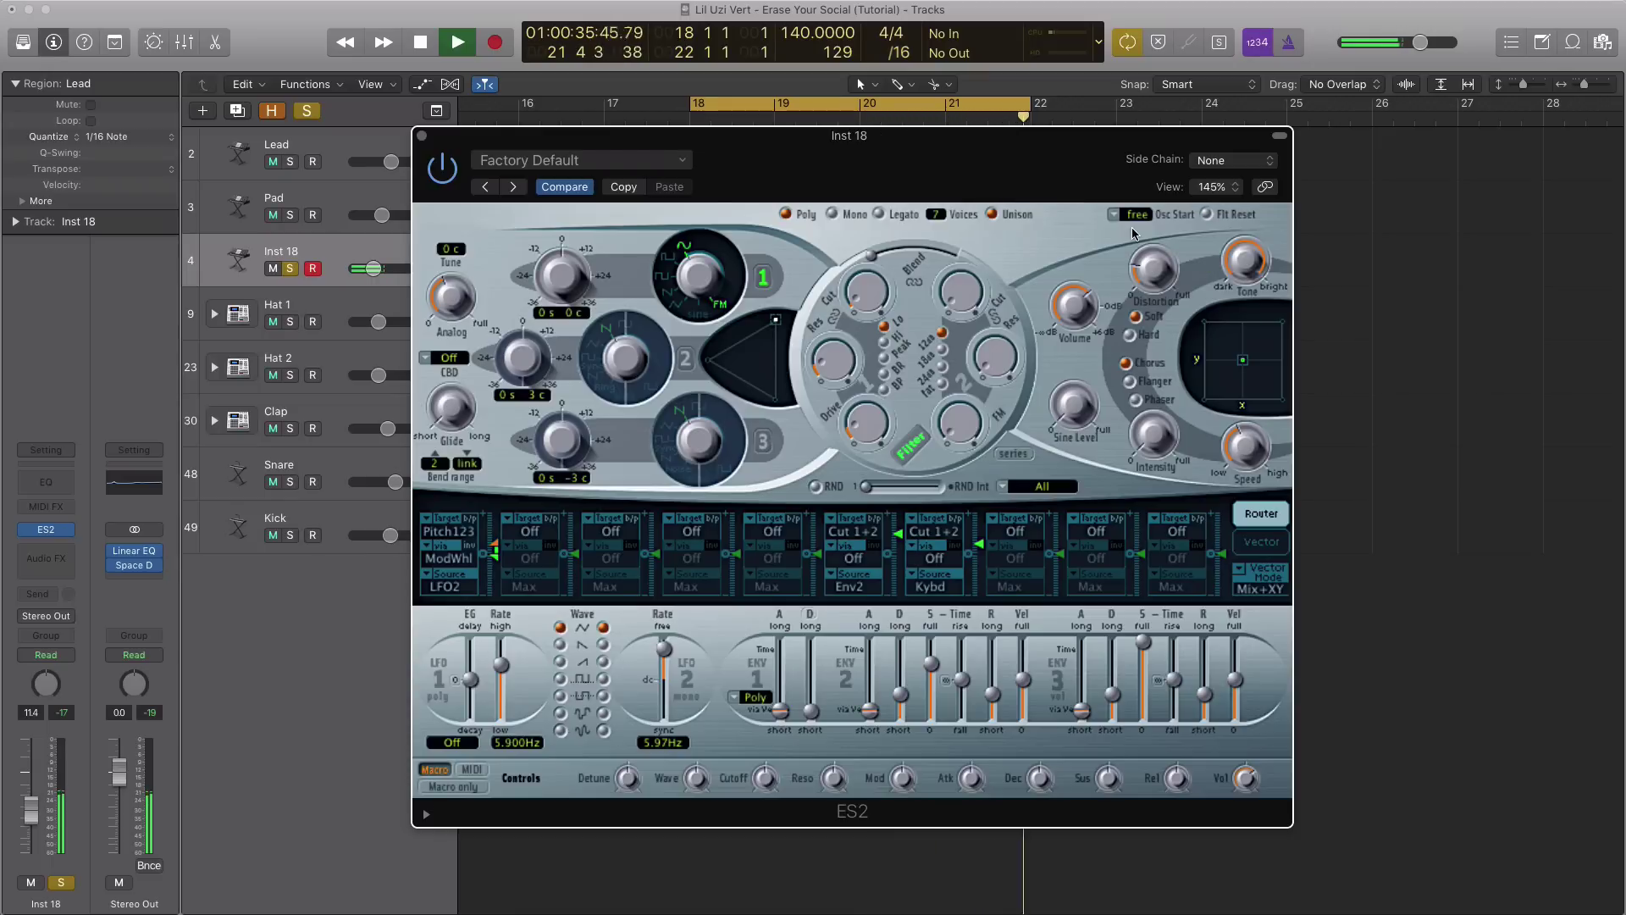
pyautogui.press('space')
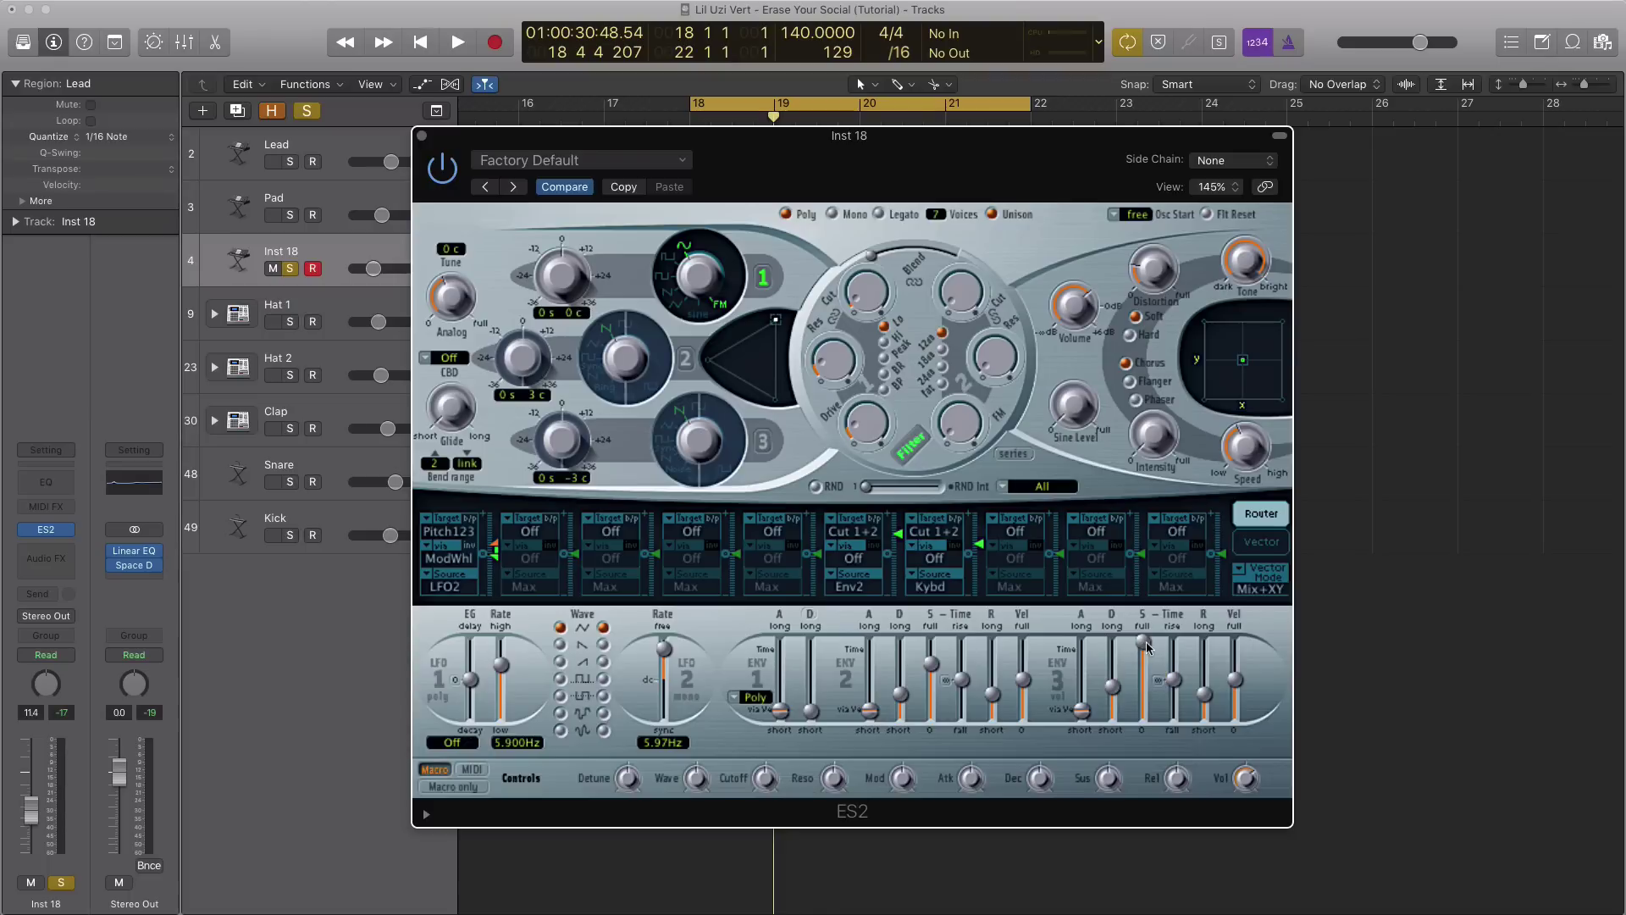
# Step: Lower the ENV3 sustain, set release to 380 ms and attack to about 9.2 ms
pyautogui.moveTo(1147, 644); pyautogui.dragTo(1147, 656)
pyautogui.press('space')
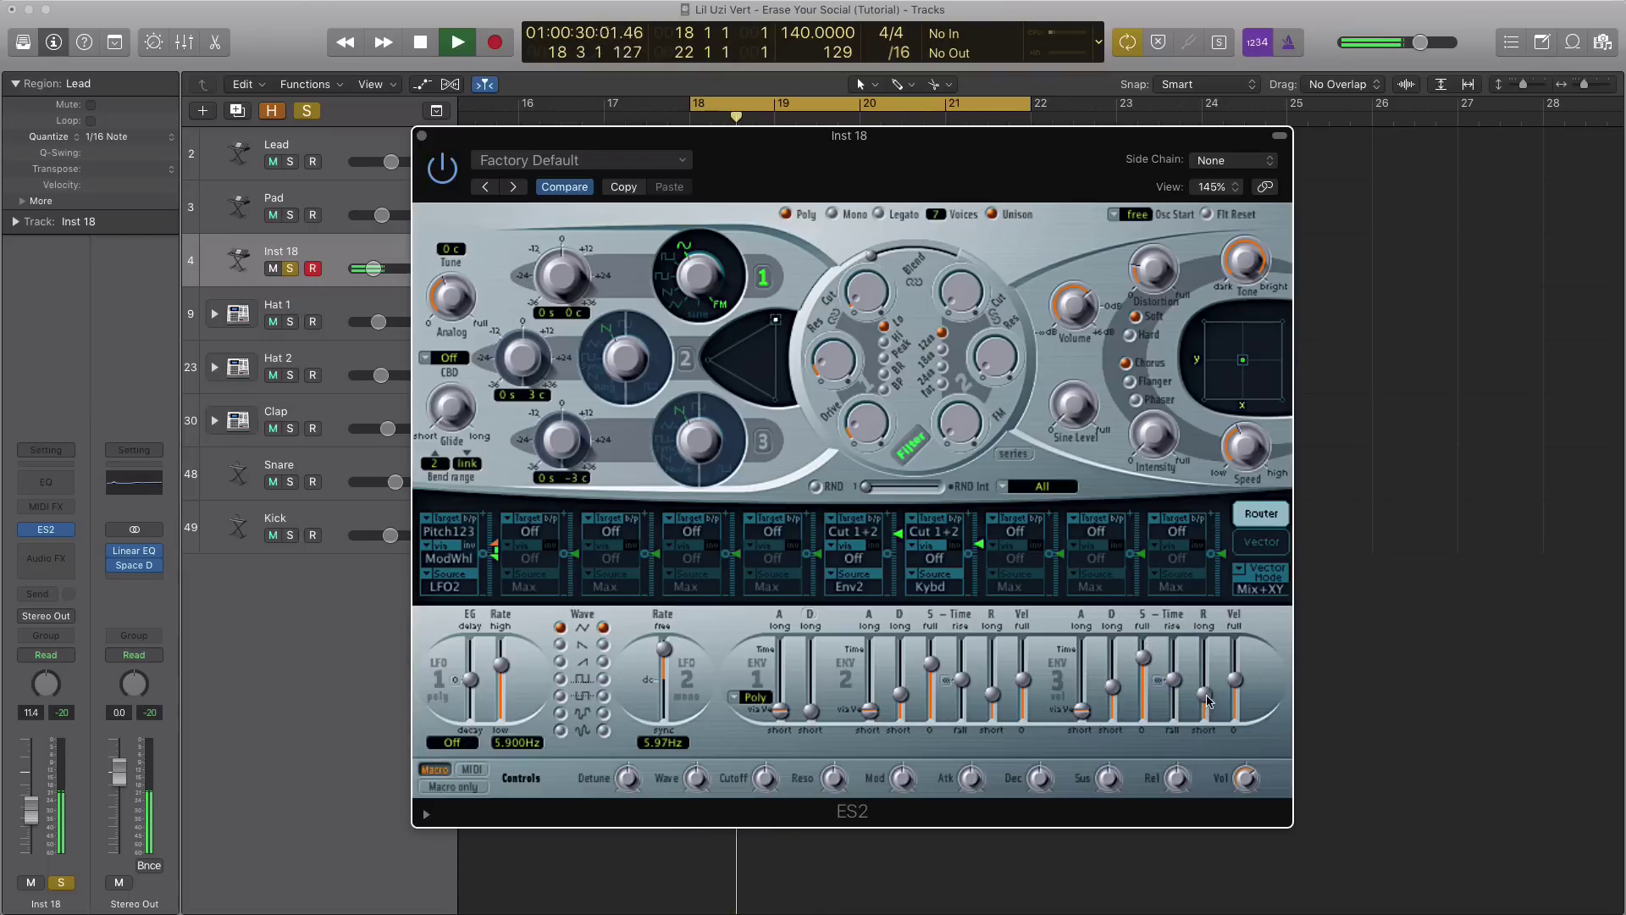
pyautogui.moveTo(1207, 705); pyautogui.dragTo(1207, 686)
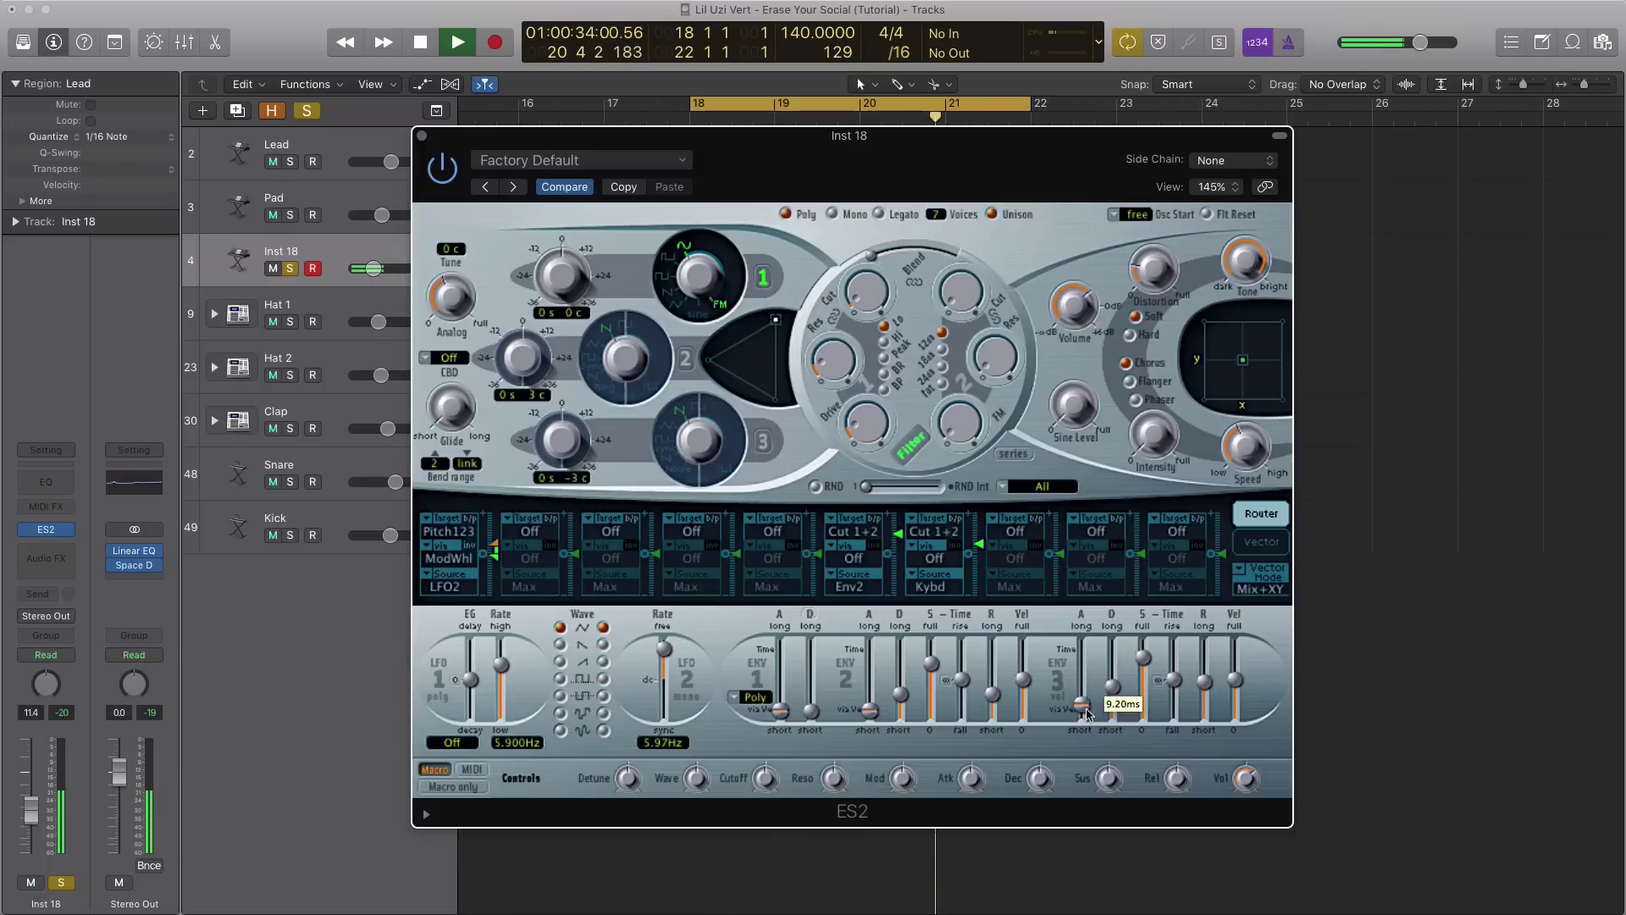
pyautogui.moveTo(1082, 715); pyautogui.dragTo(1084, 710)
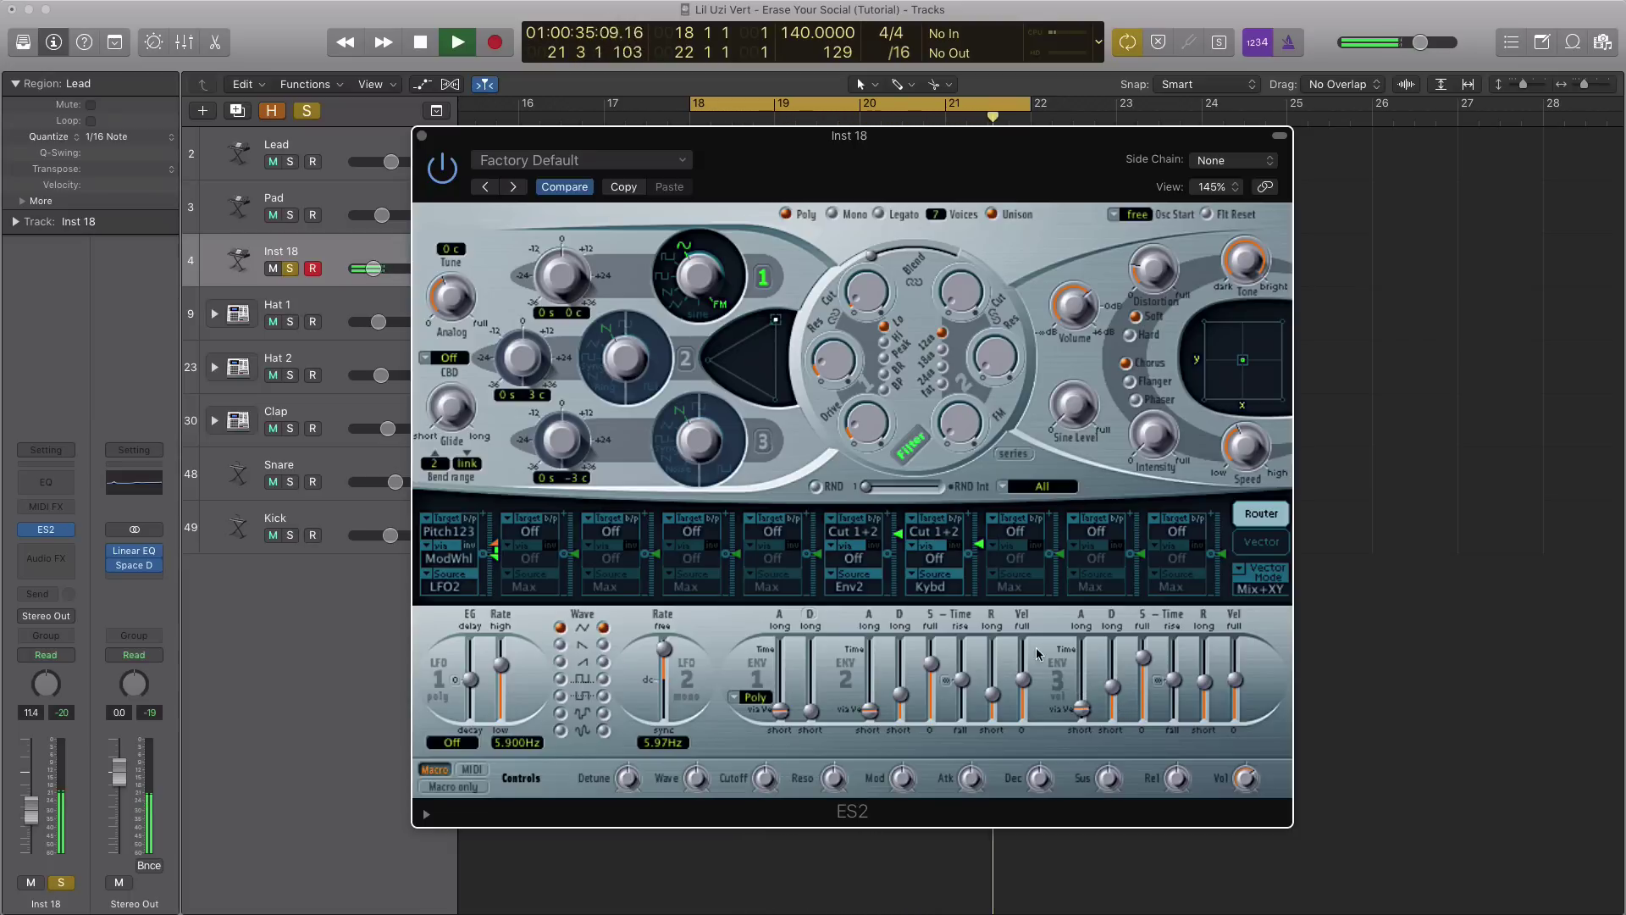
pyautogui.press('space')
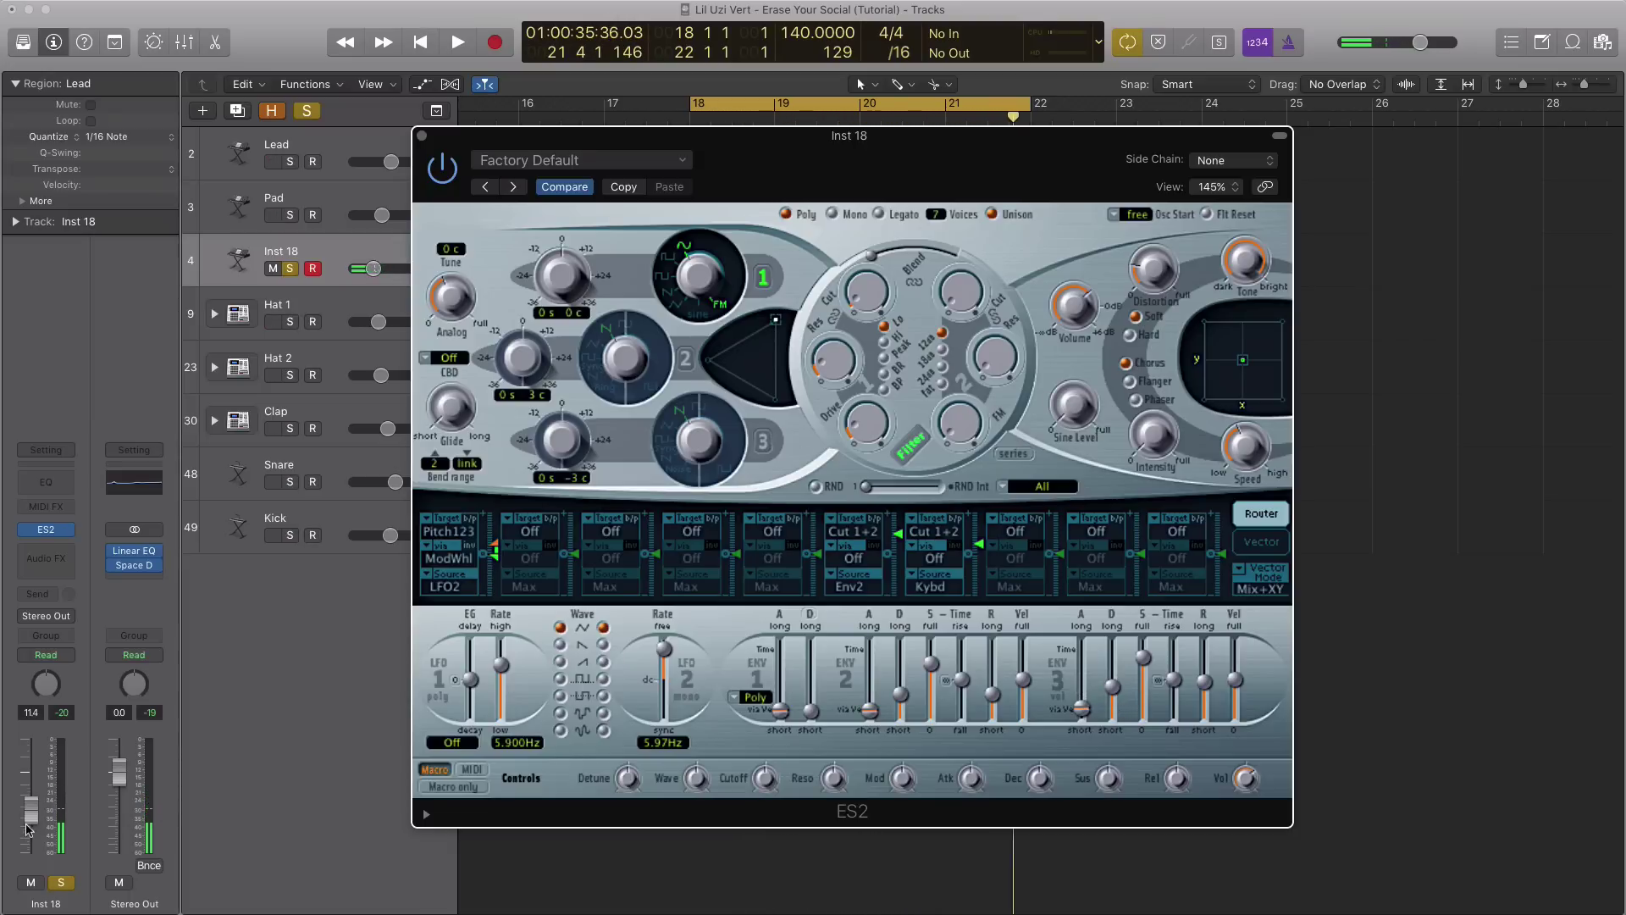
# Step: Lower the Inst 18 channel fader to about -36 dB and audition the new level
pyautogui.moveTo(28, 820); pyautogui.dragTo(29, 832)
pyautogui.press('space')
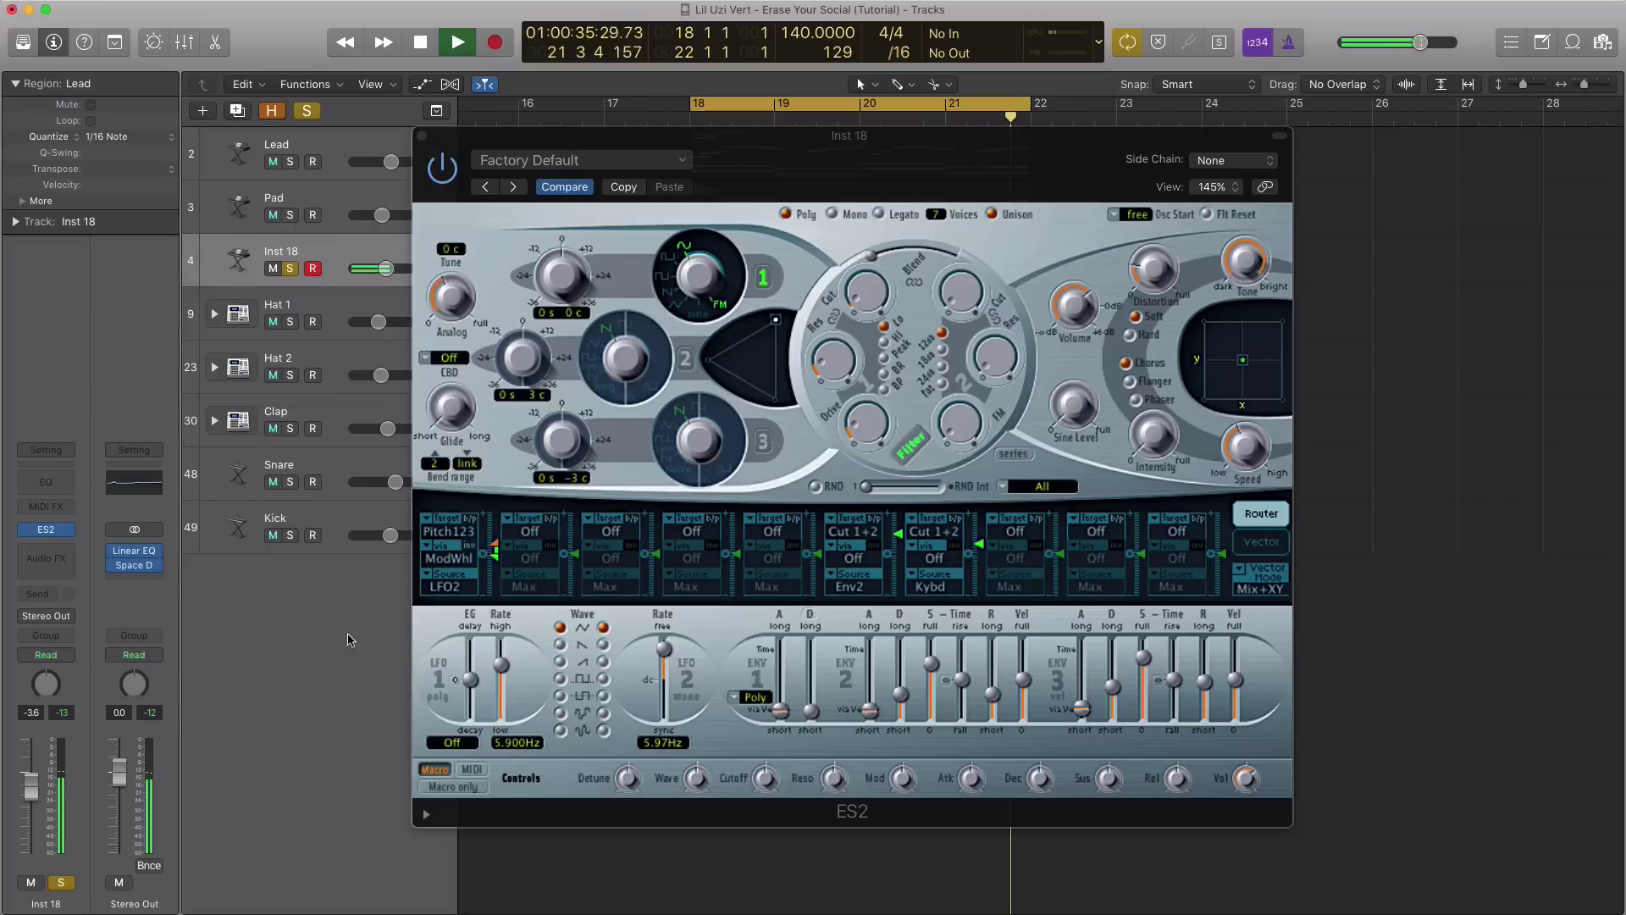
pyautogui.press('space')
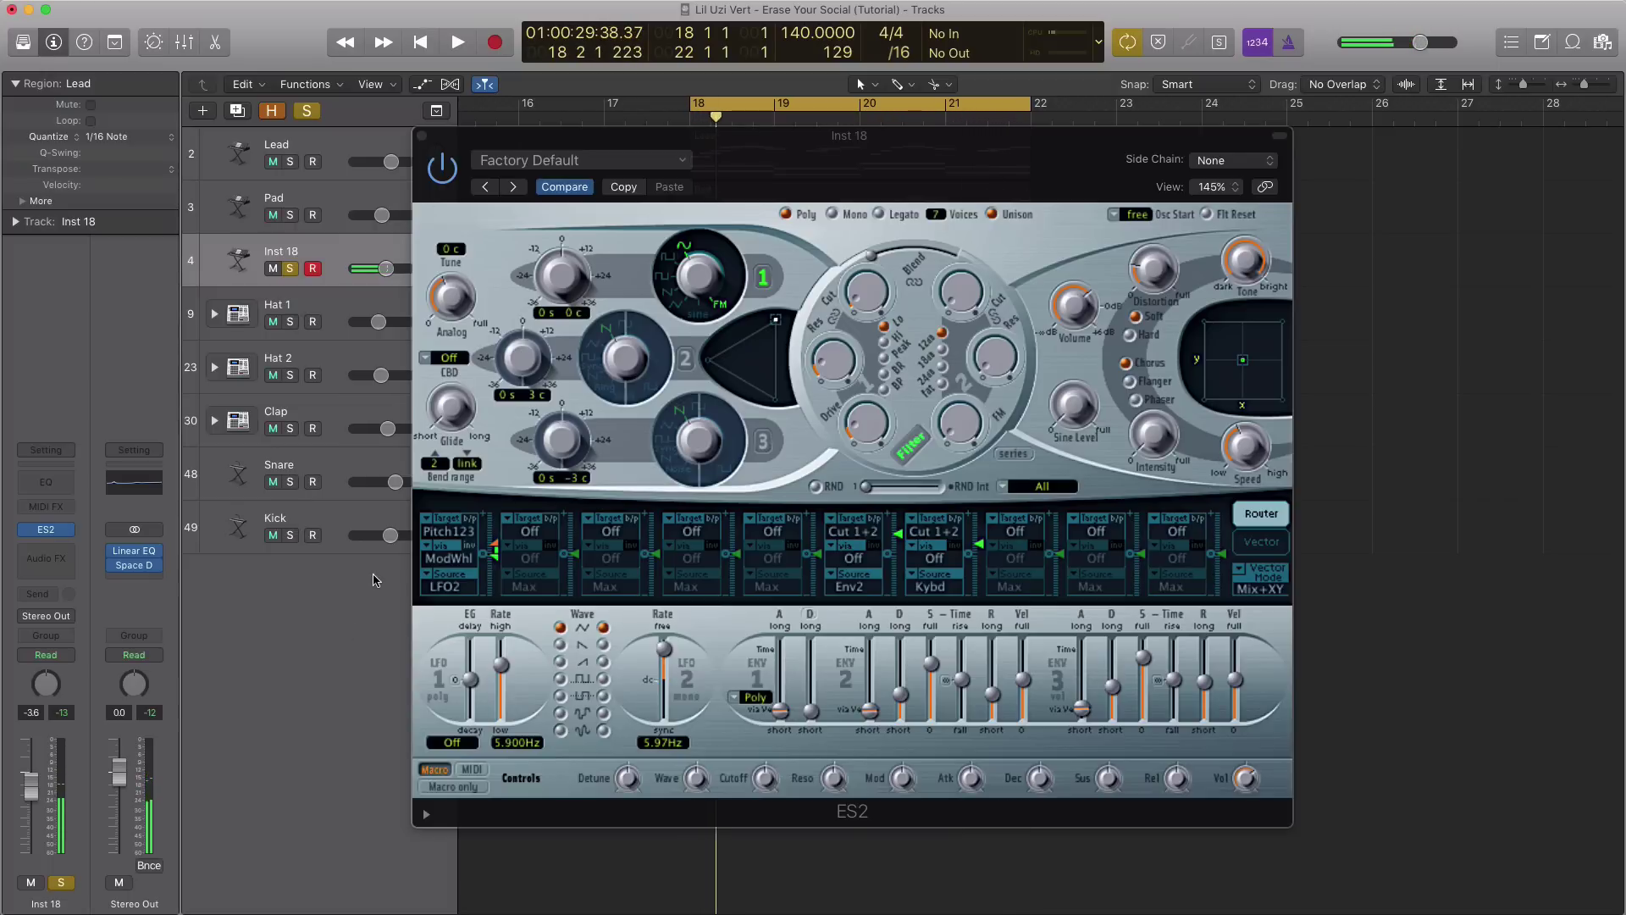
# Step: Close ES2, insert a Tape Delay with the EDM Delay preset on Inst 18, and audition it
pyautogui.click(420, 137)
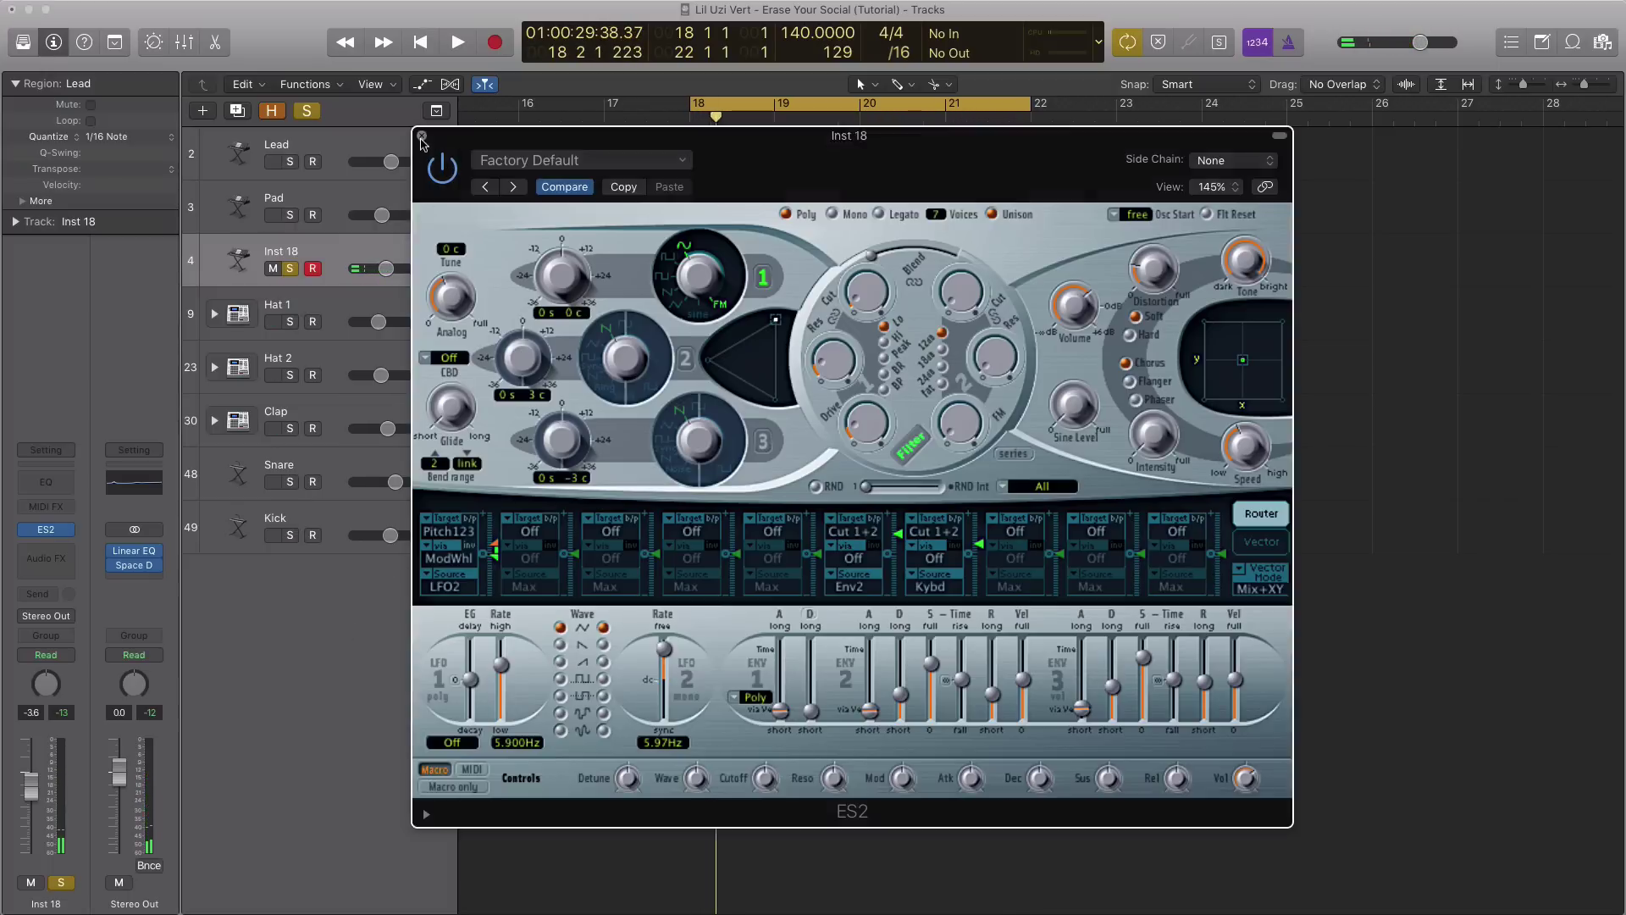
pyautogui.click(46, 557)
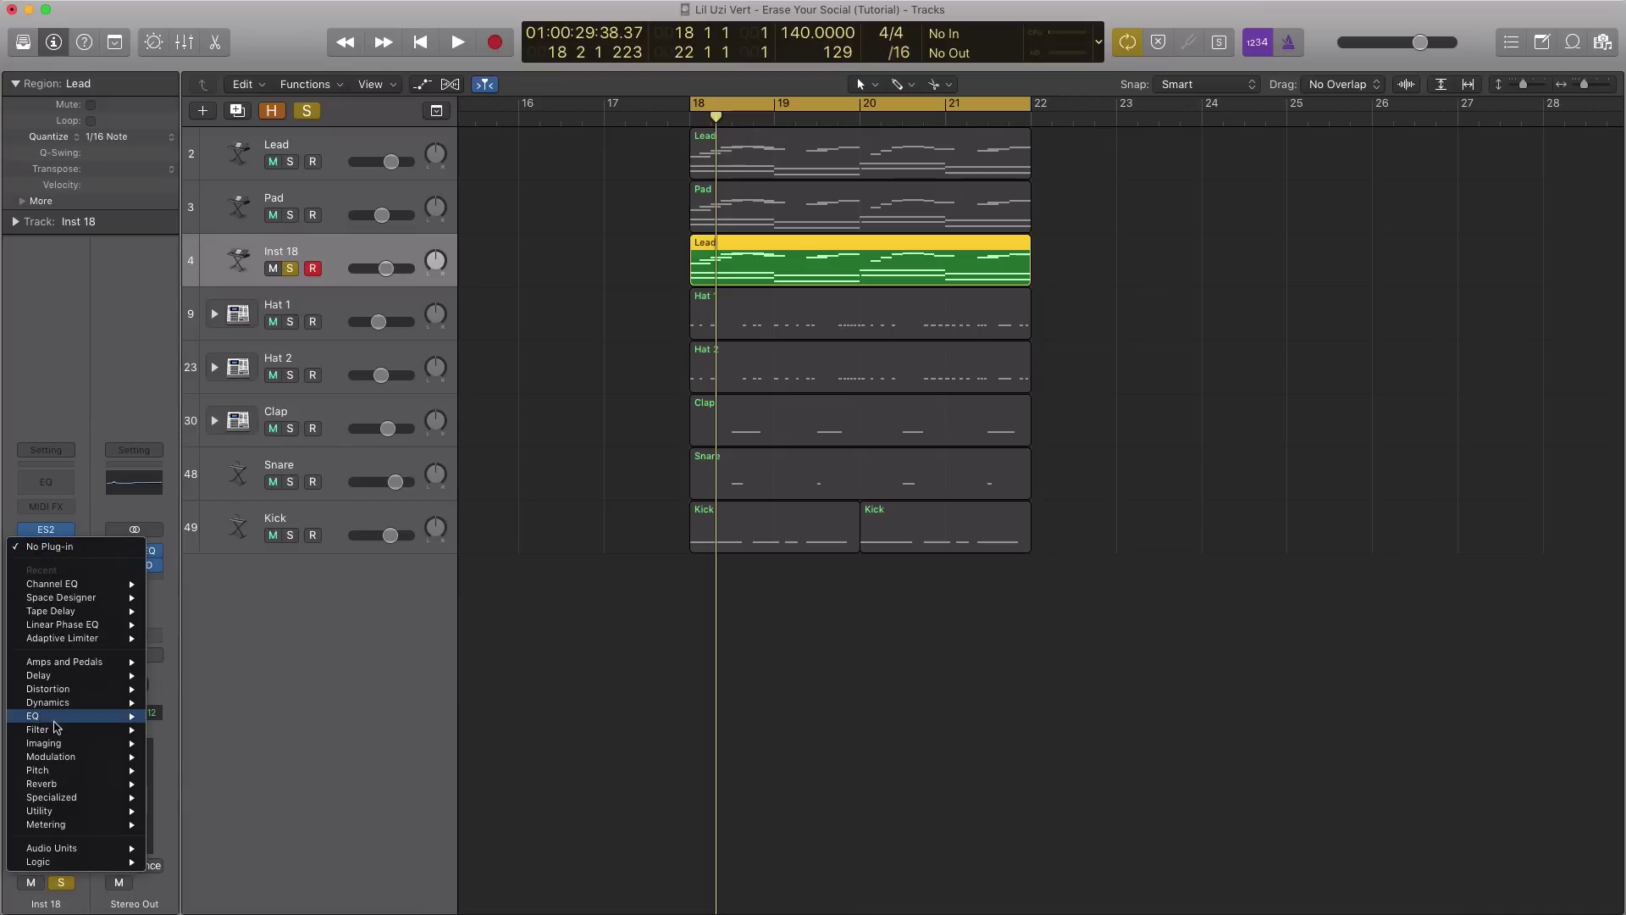
pyautogui.moveTo(51, 674)
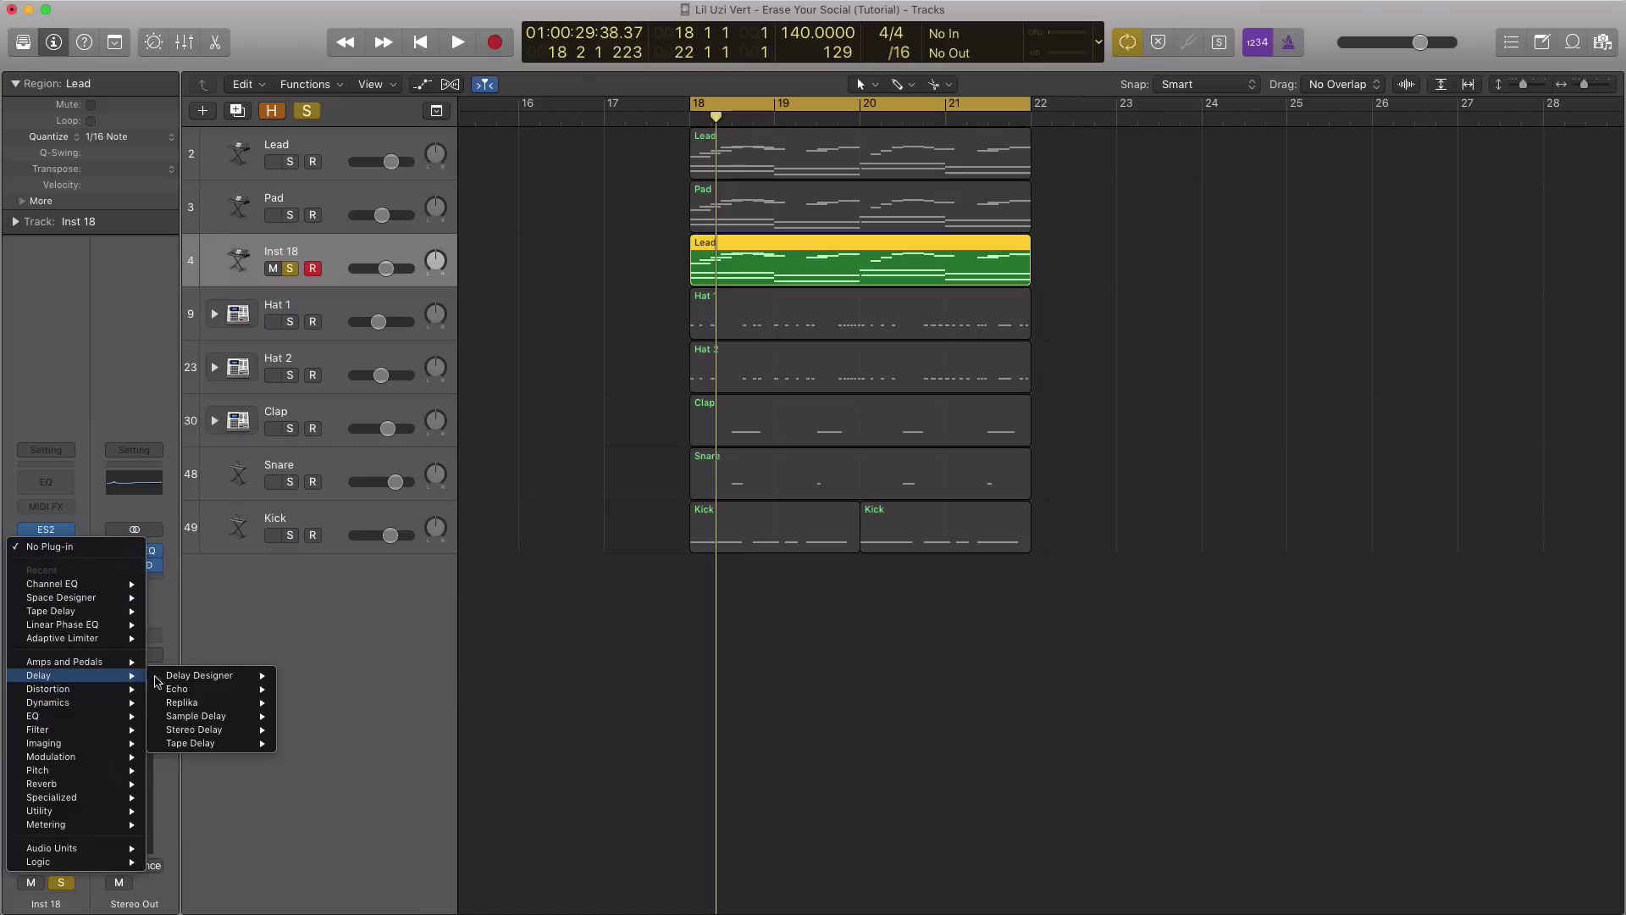
pyautogui.click(294, 744)
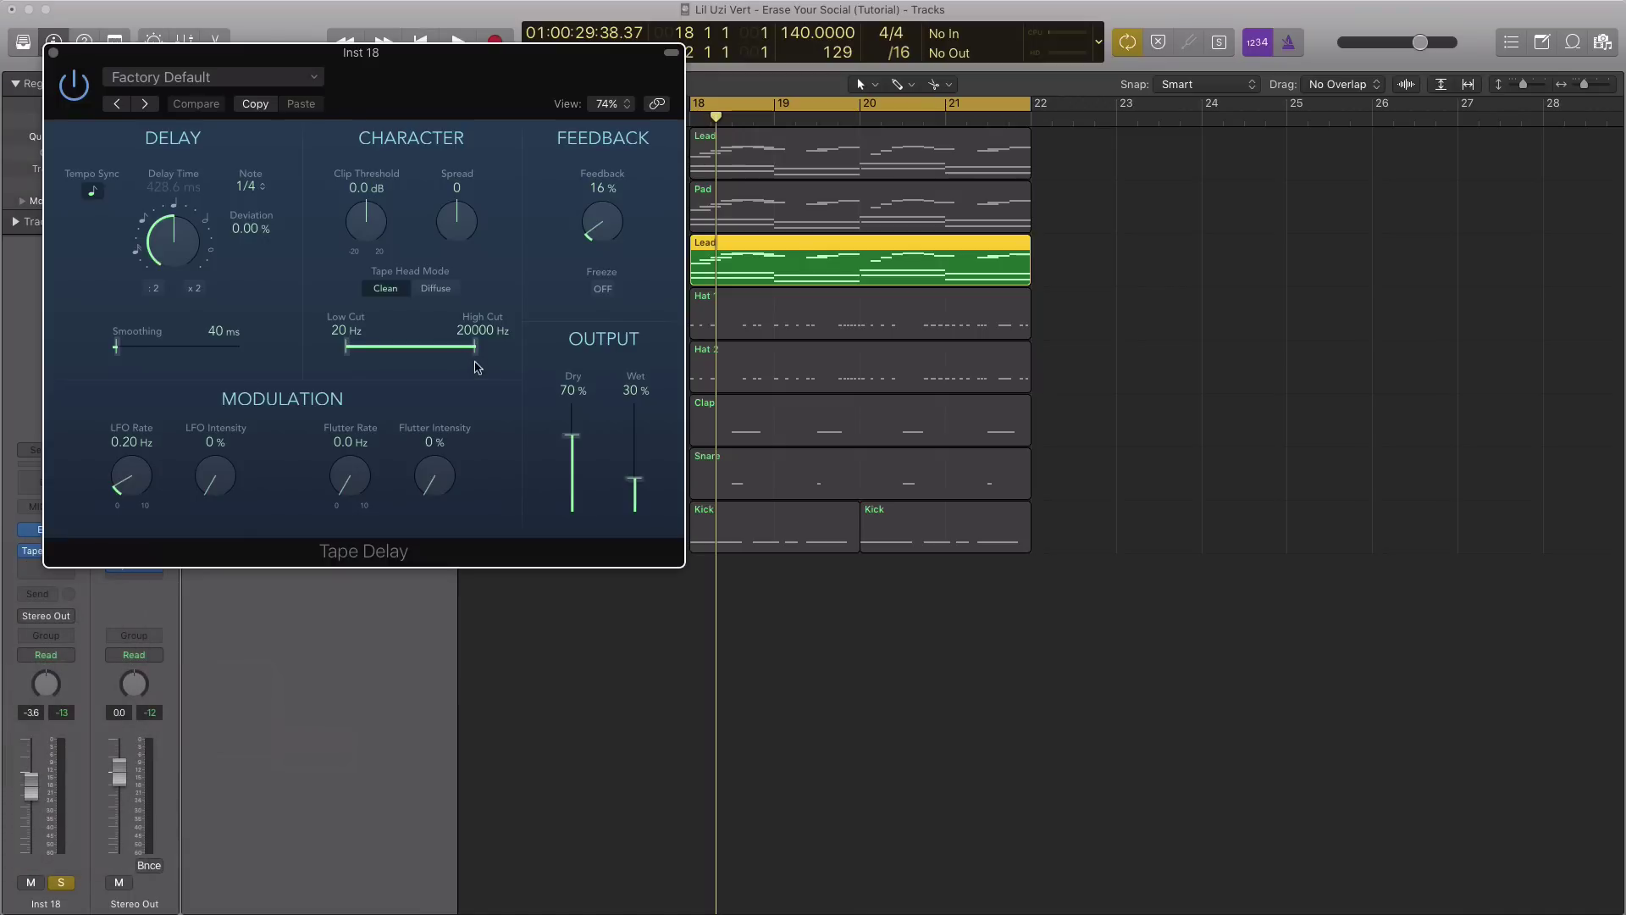
pyautogui.moveTo(447, 92); pyautogui.dragTo(812, 137)
pyautogui.click(577, 123)
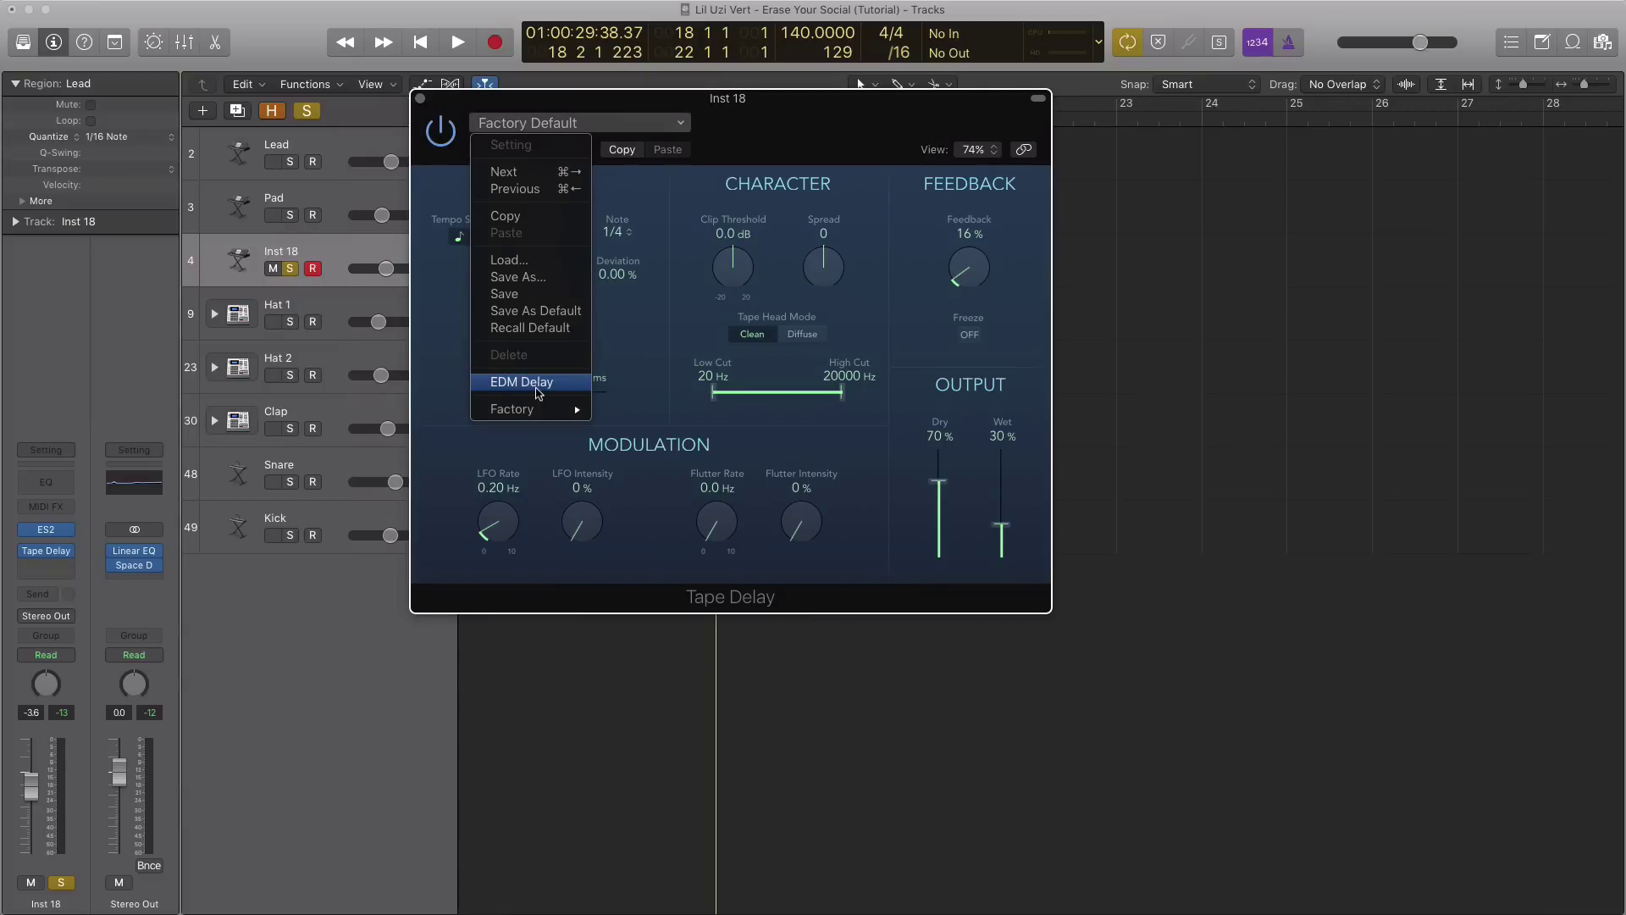
pyautogui.click(522, 382)
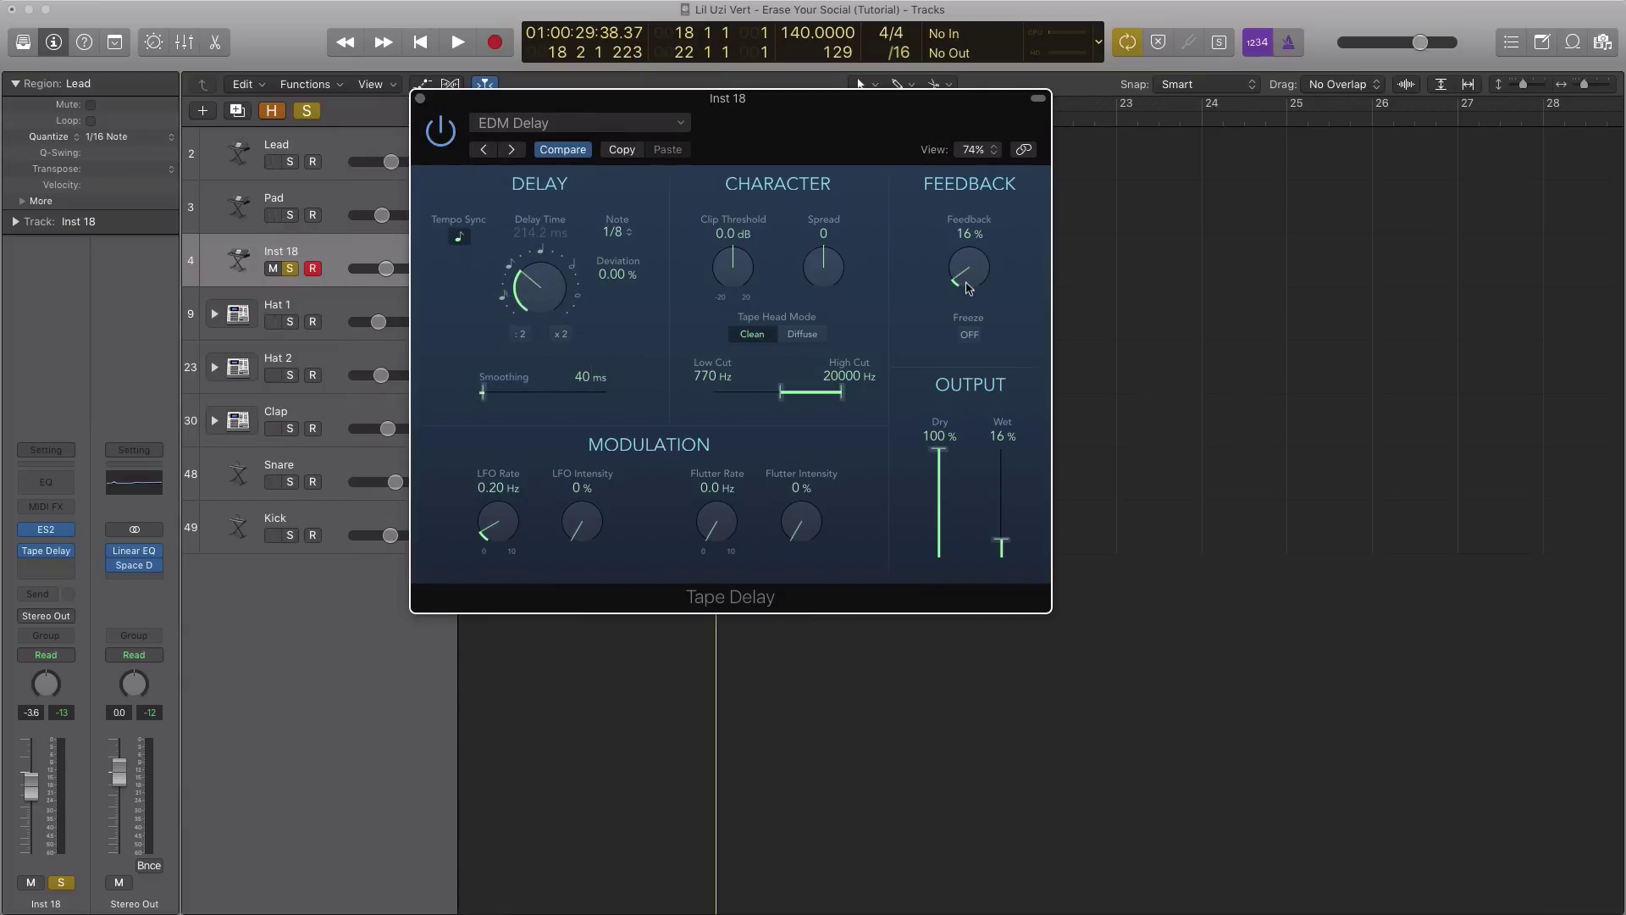
pyautogui.press('space')
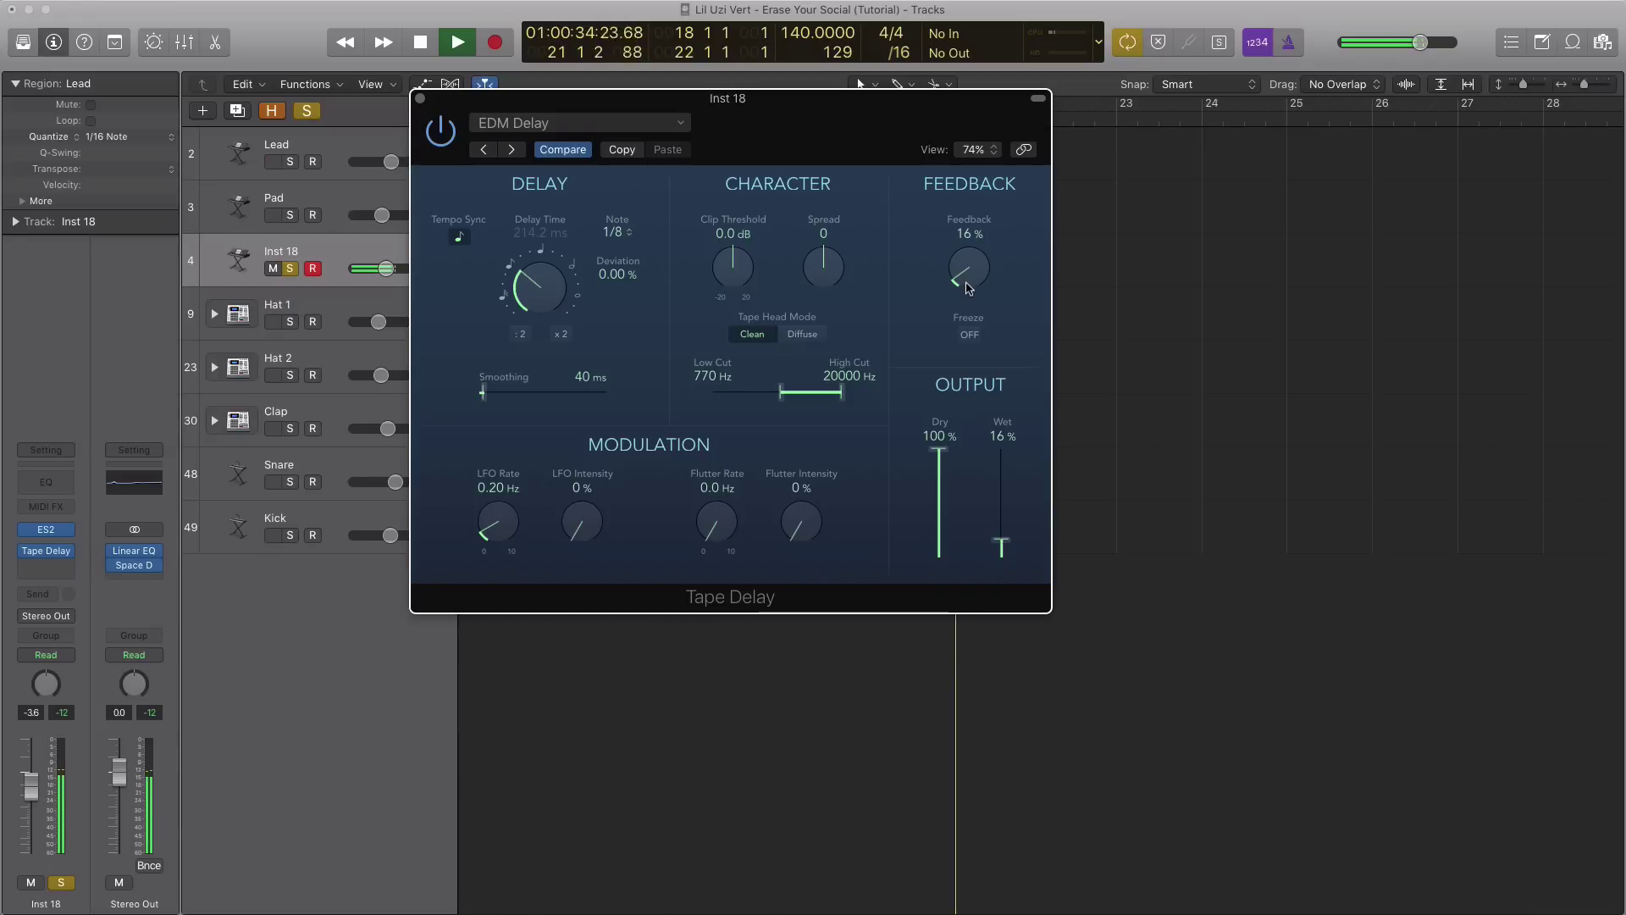
pyautogui.moveTo(805, 143); pyautogui.dragTo(853, 194)
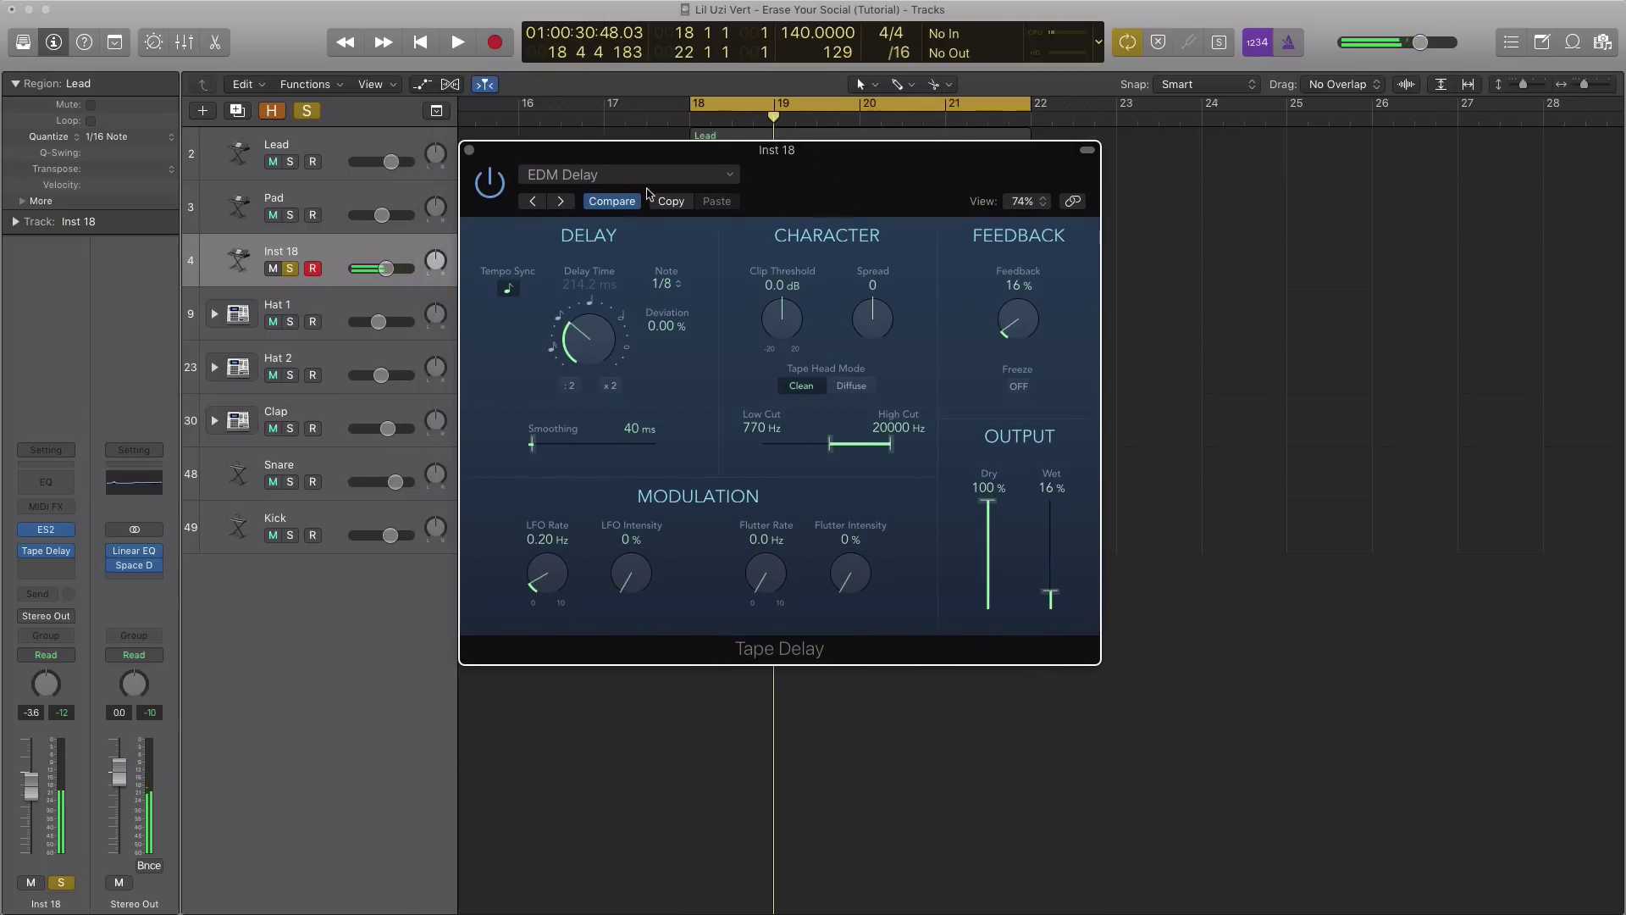
pyautogui.click(470, 151)
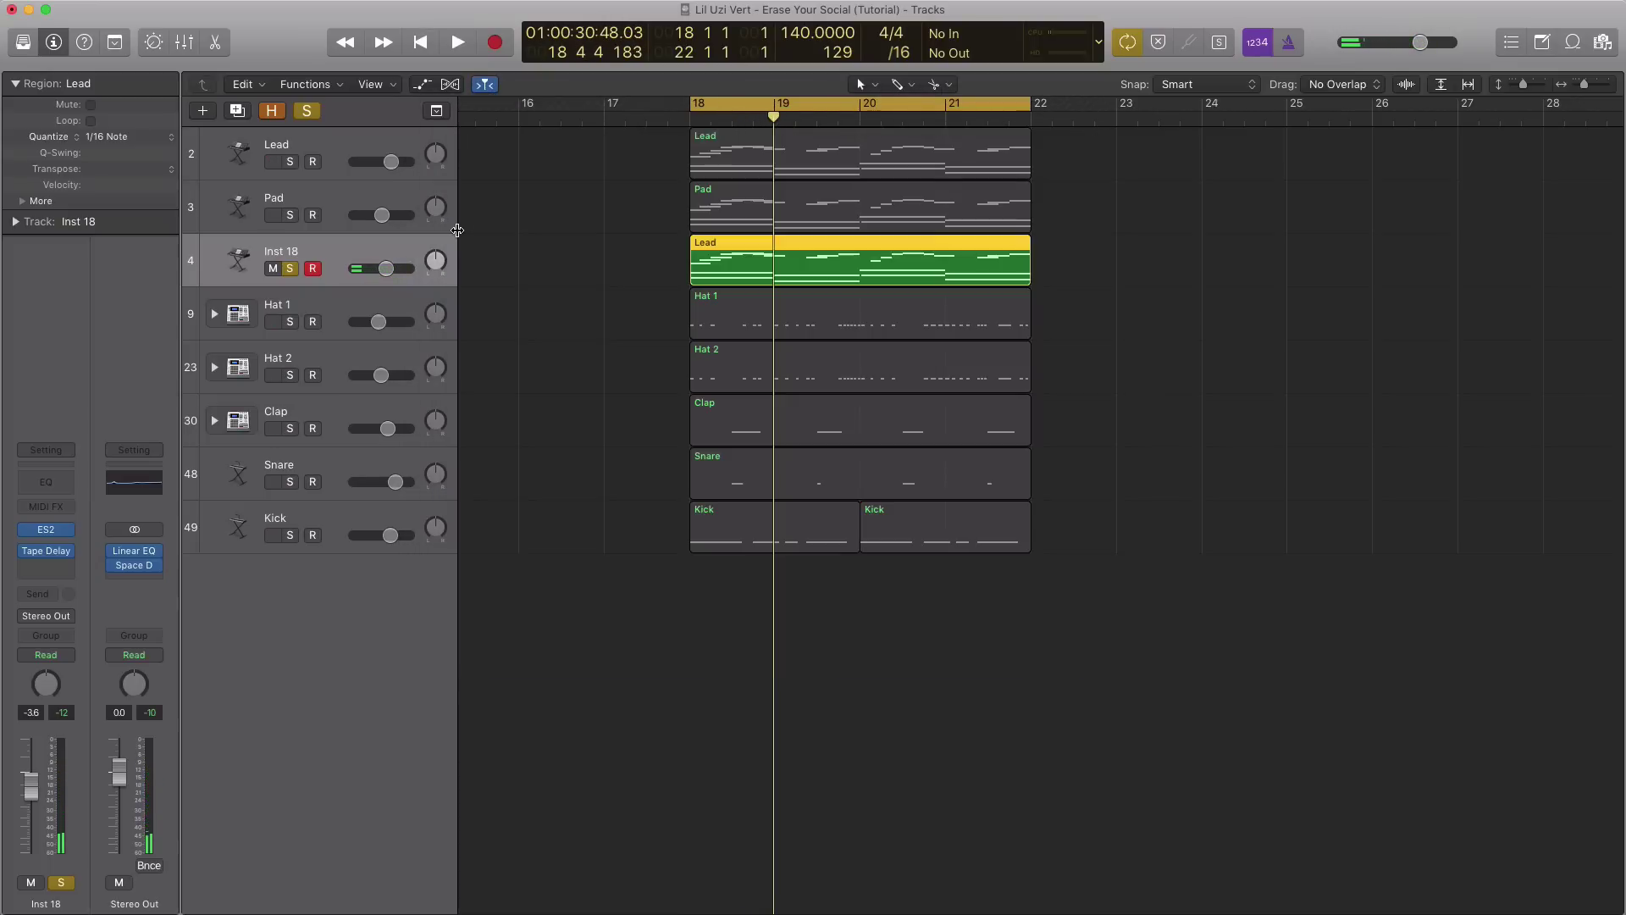
# Step: Insert Space Designer with the 04.4s Big Plate preset and lower its reverb level while playing
pyautogui.click(58, 567)
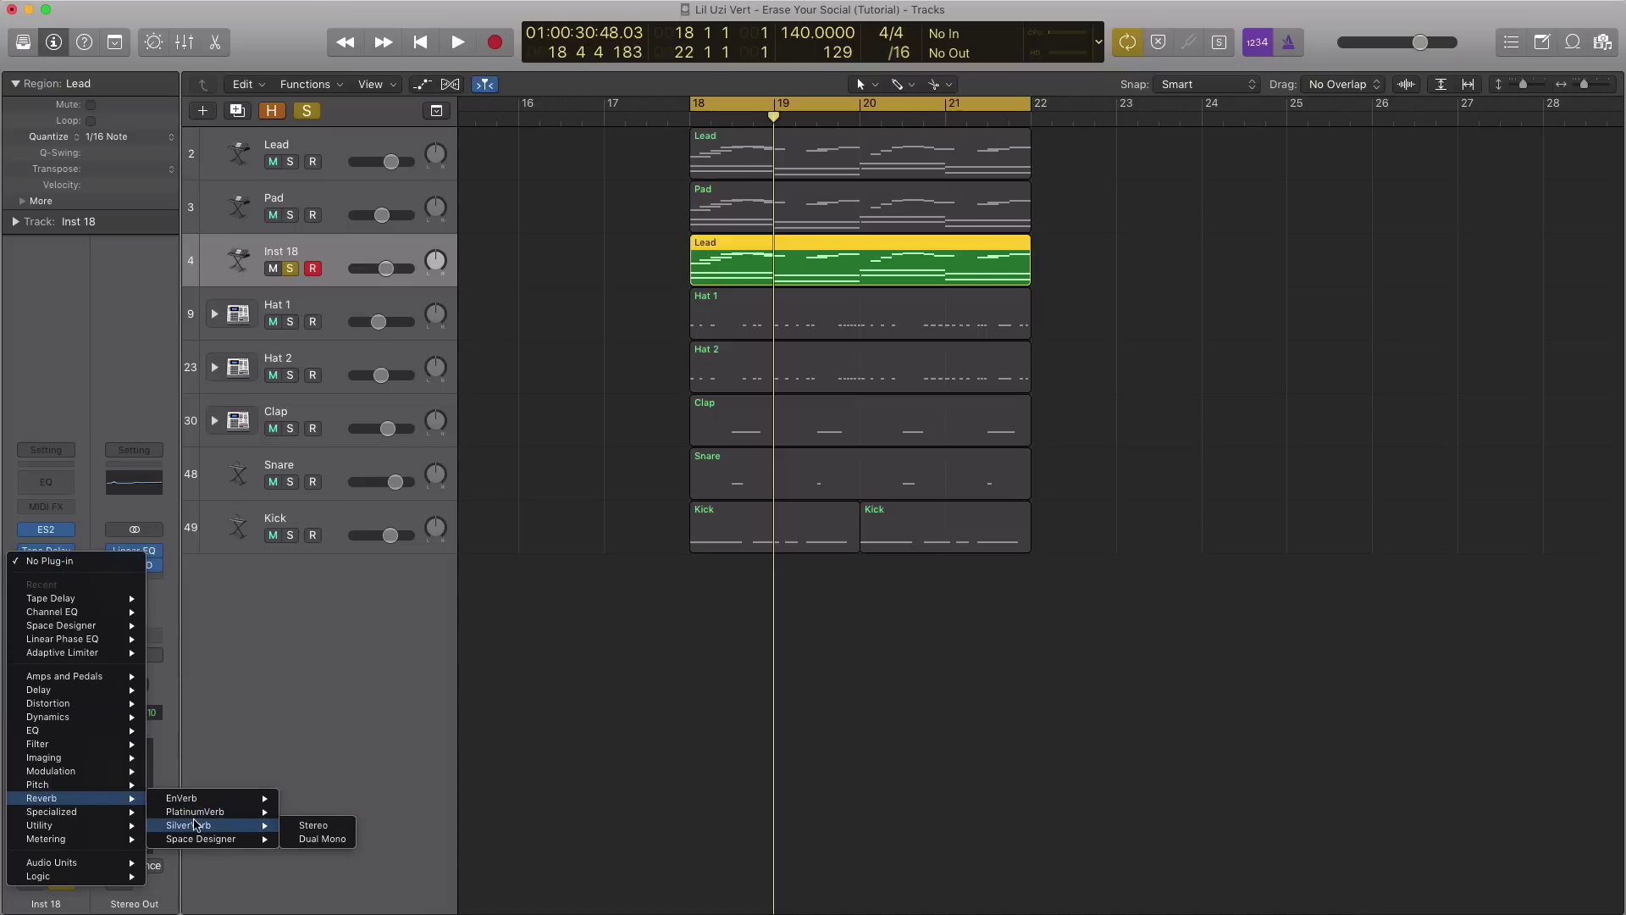
pyautogui.moveTo(201, 840)
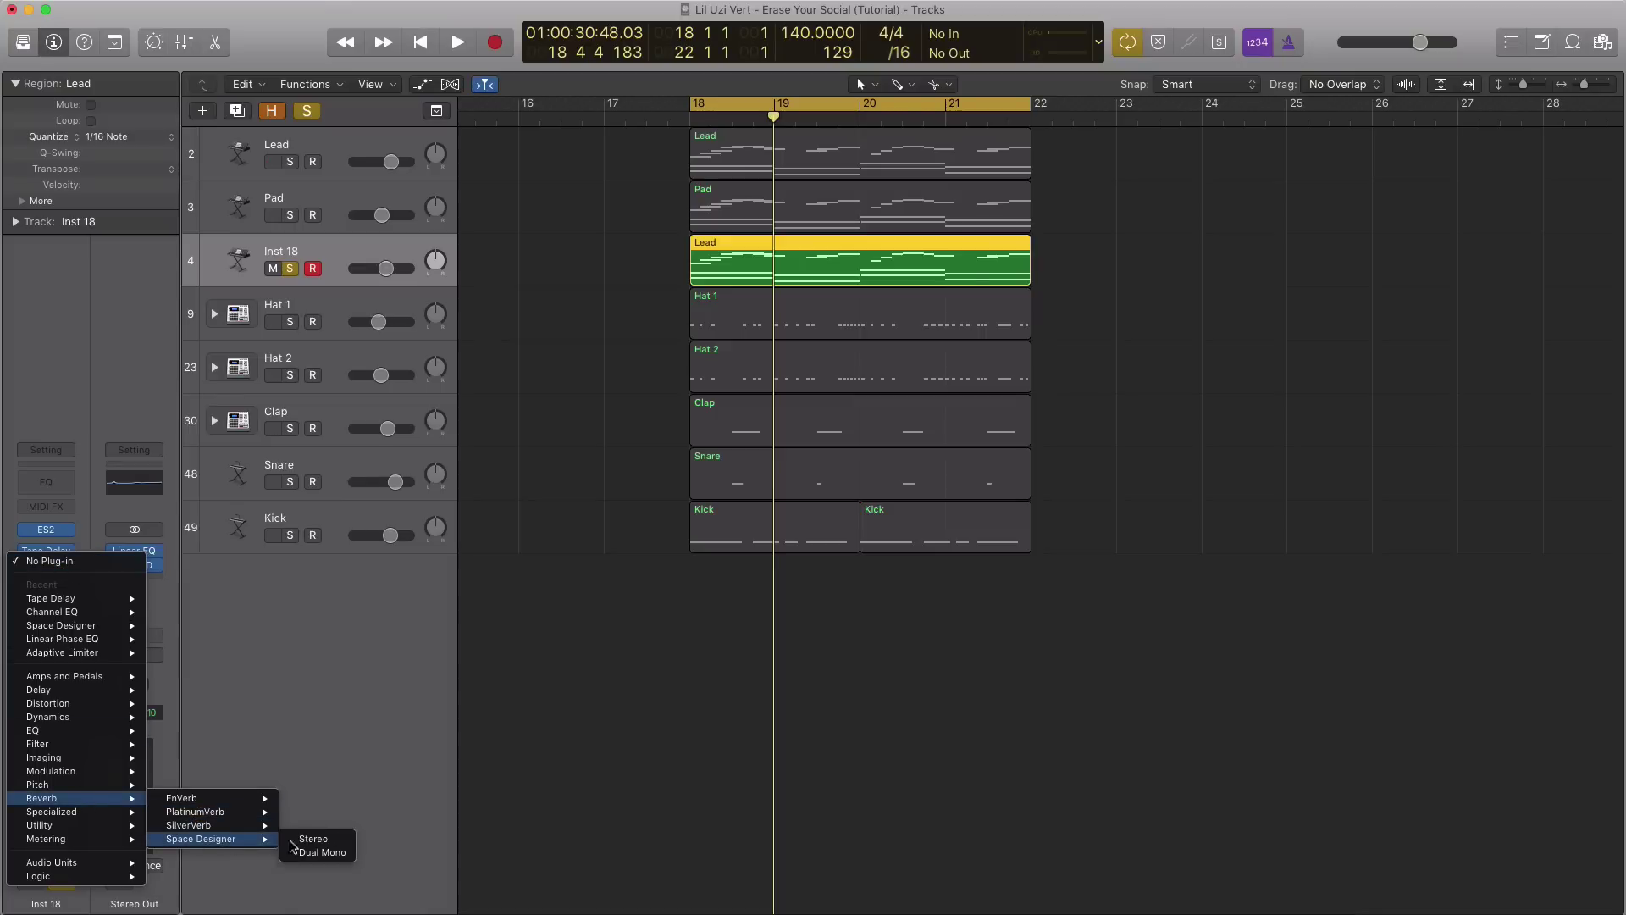
pyautogui.click(314, 839)
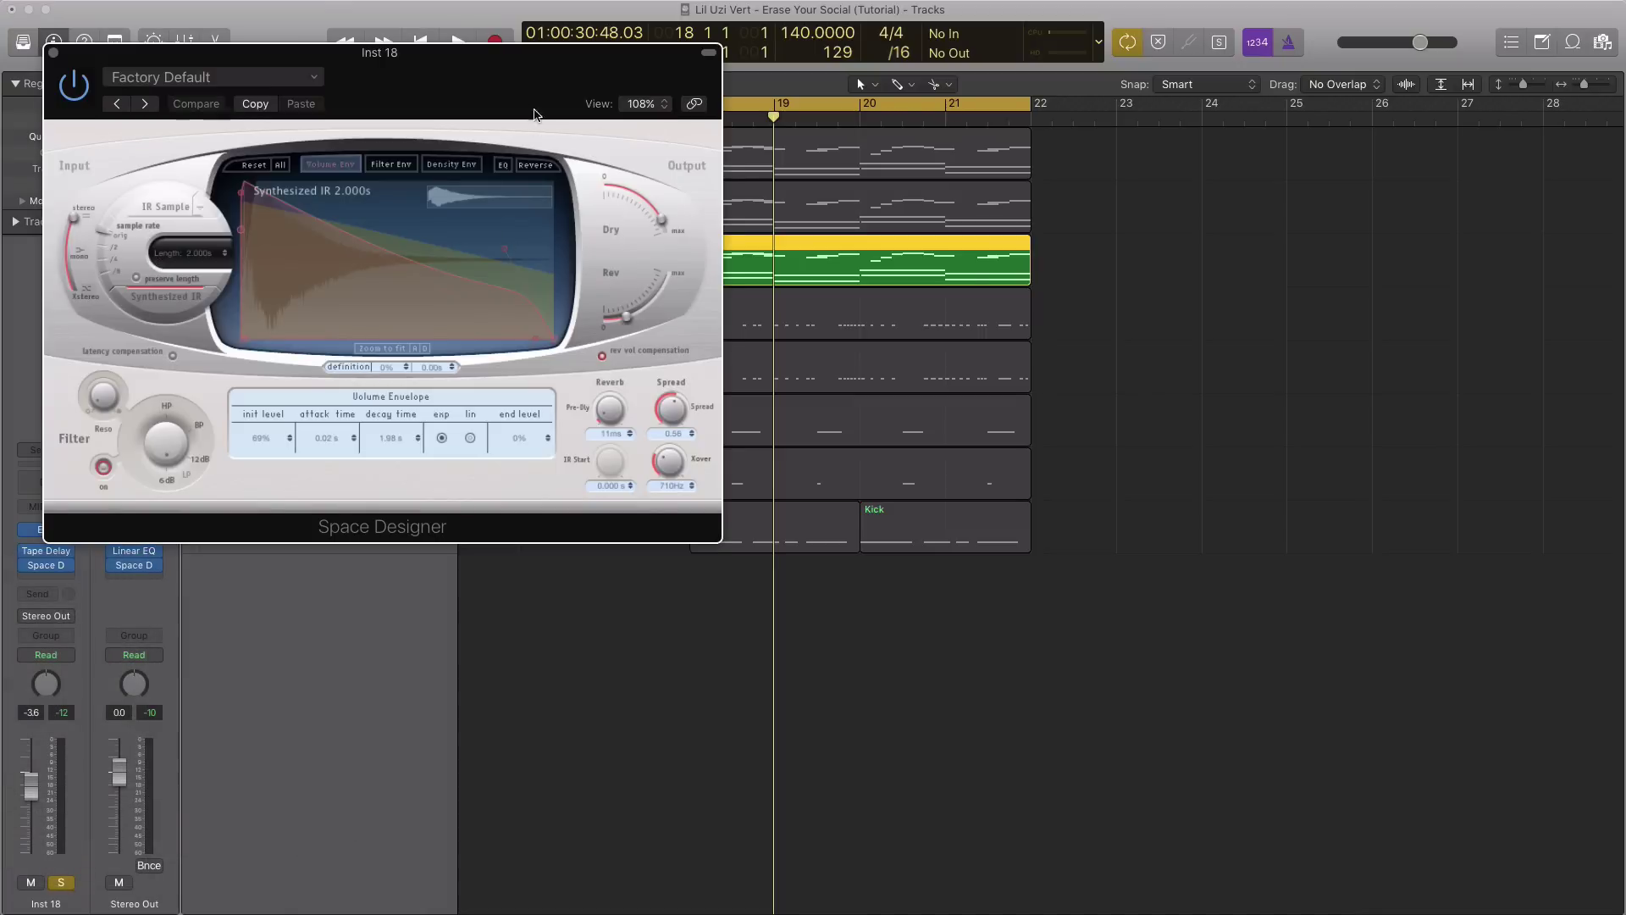
pyautogui.moveTo(445, 53)
pyautogui.mouseDown()
pyautogui.moveTo(1123, 178)
pyautogui.moveTo(1029, 170)
pyautogui.mouseUp()
pyautogui.click(756, 187)
pyautogui.moveTo(705, 447)
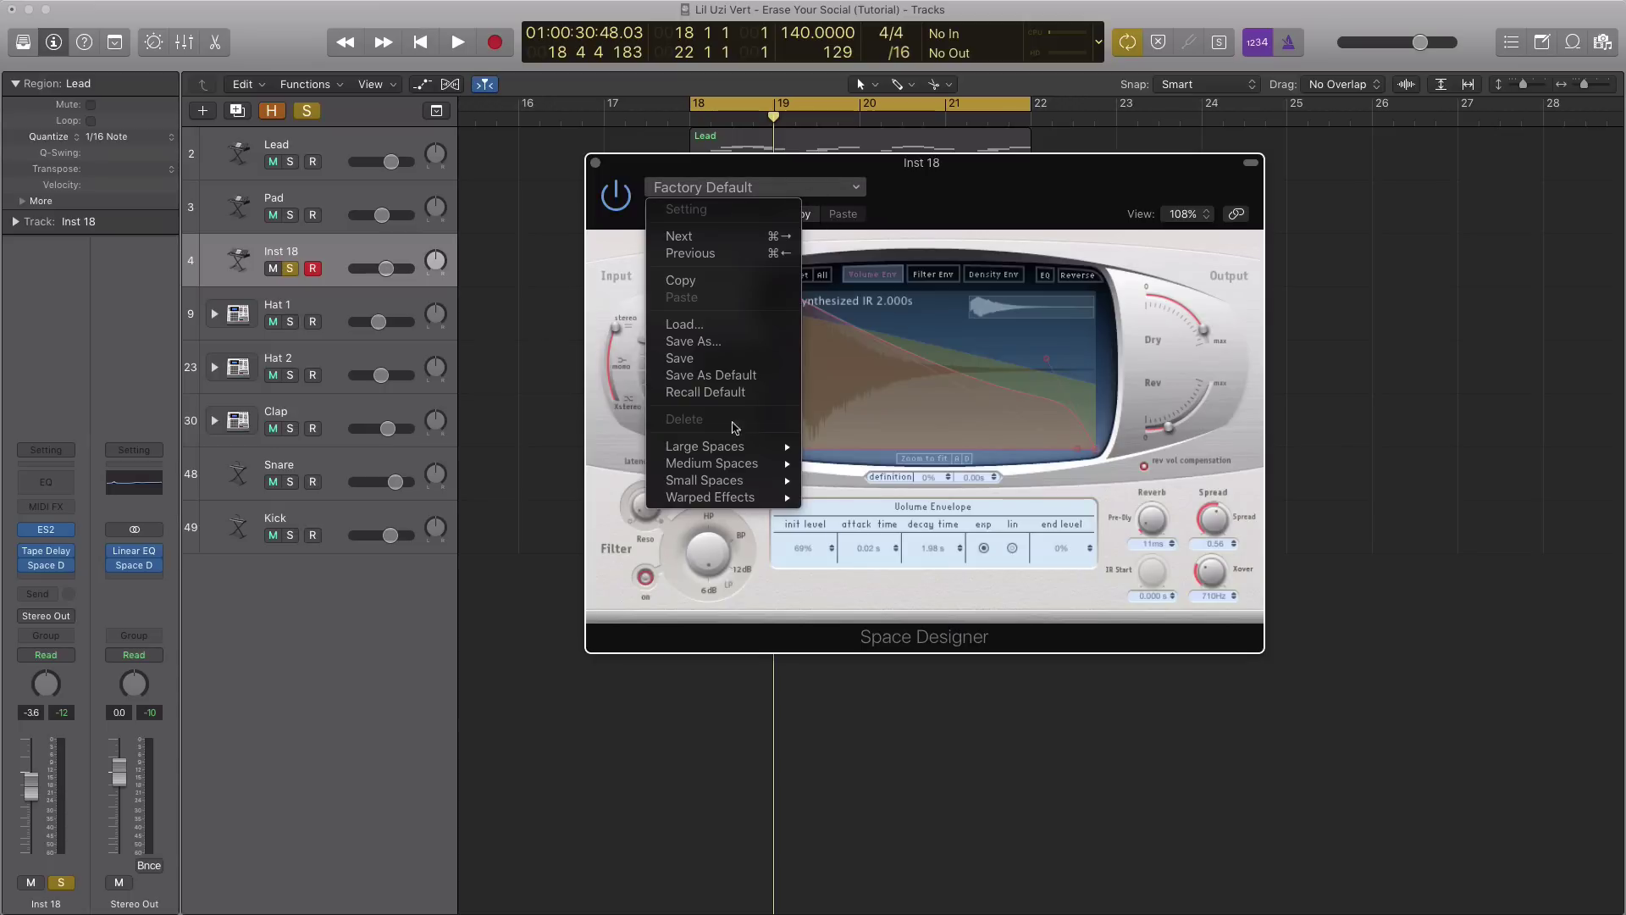
pyautogui.moveTo(861, 480)
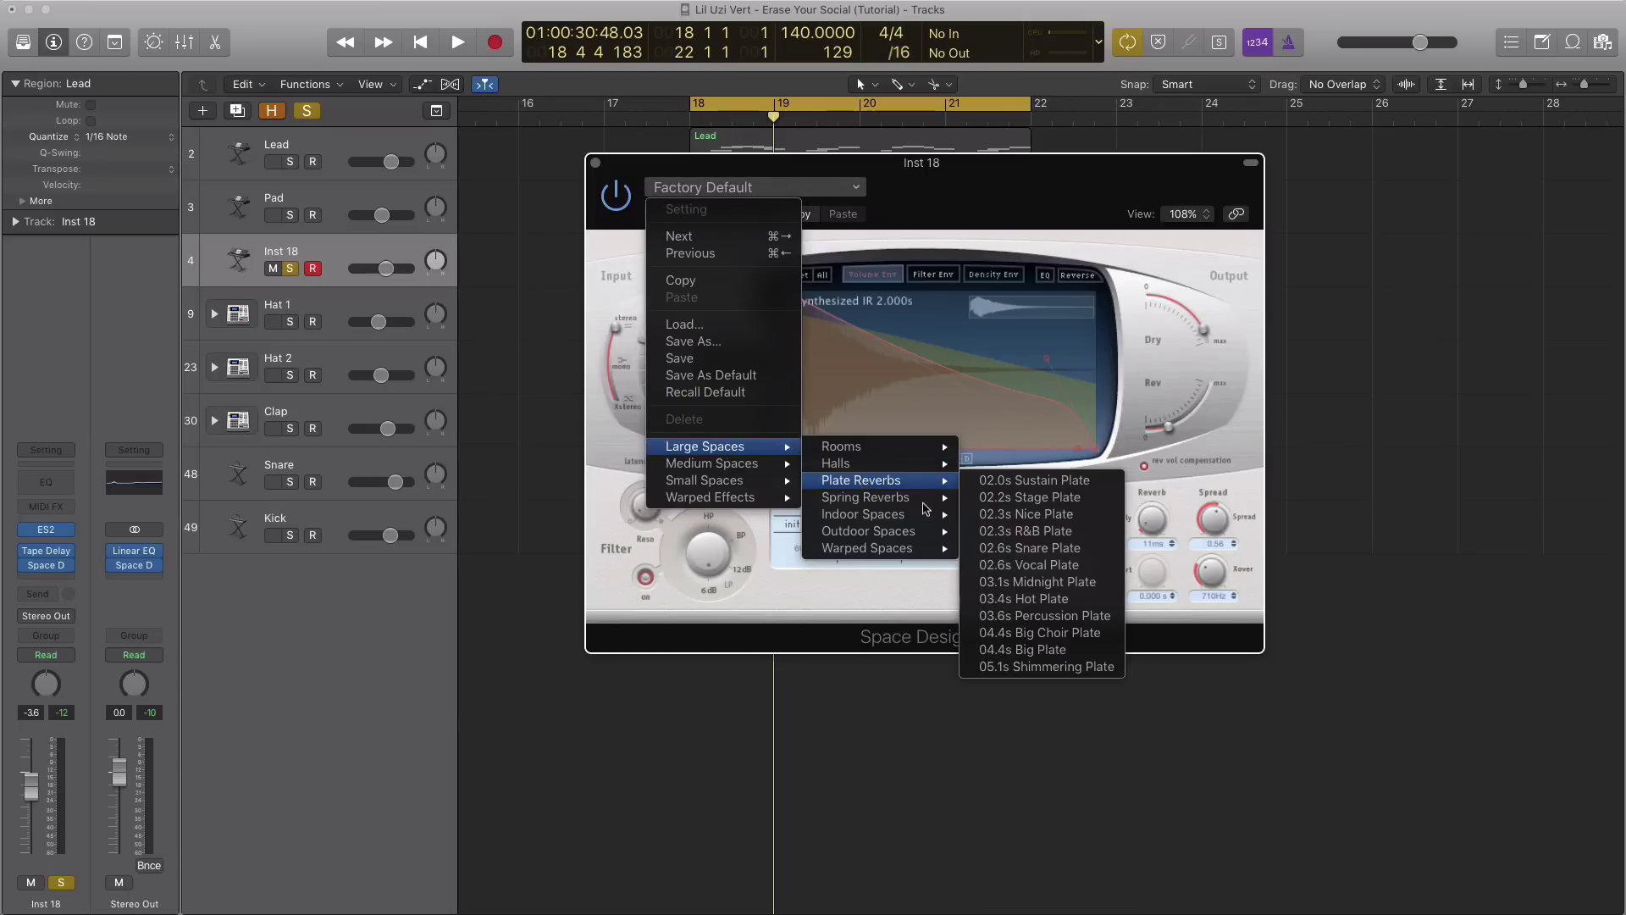
pyautogui.click(1023, 649)
pyautogui.press('space')
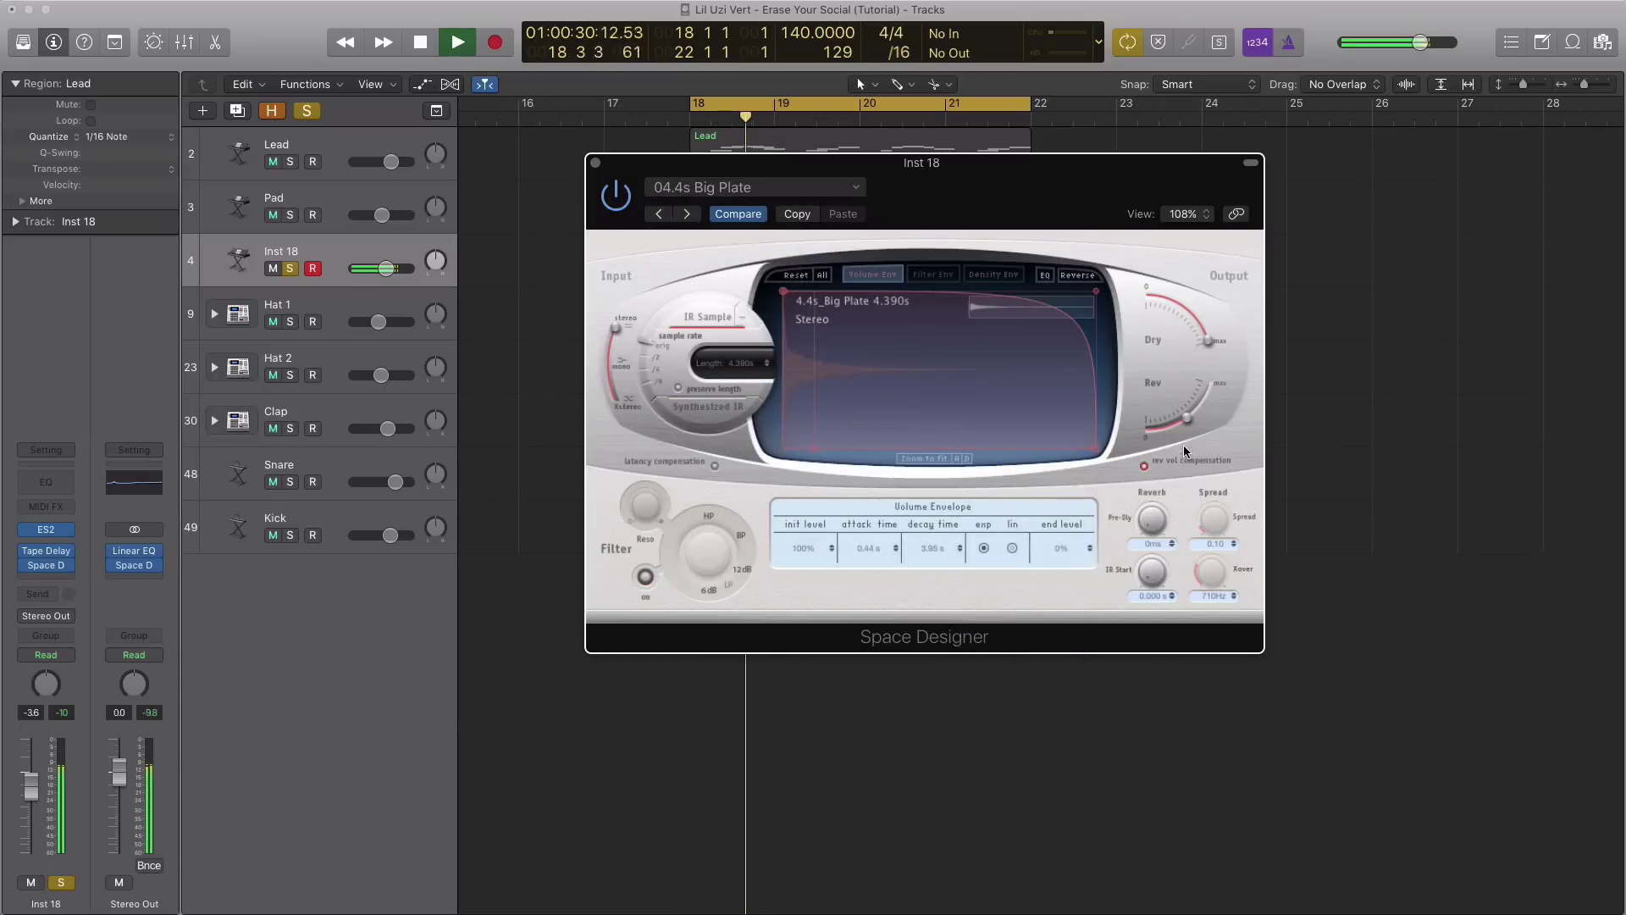
pyautogui.moveTo(1186, 419); pyautogui.dragTo(1174, 435)
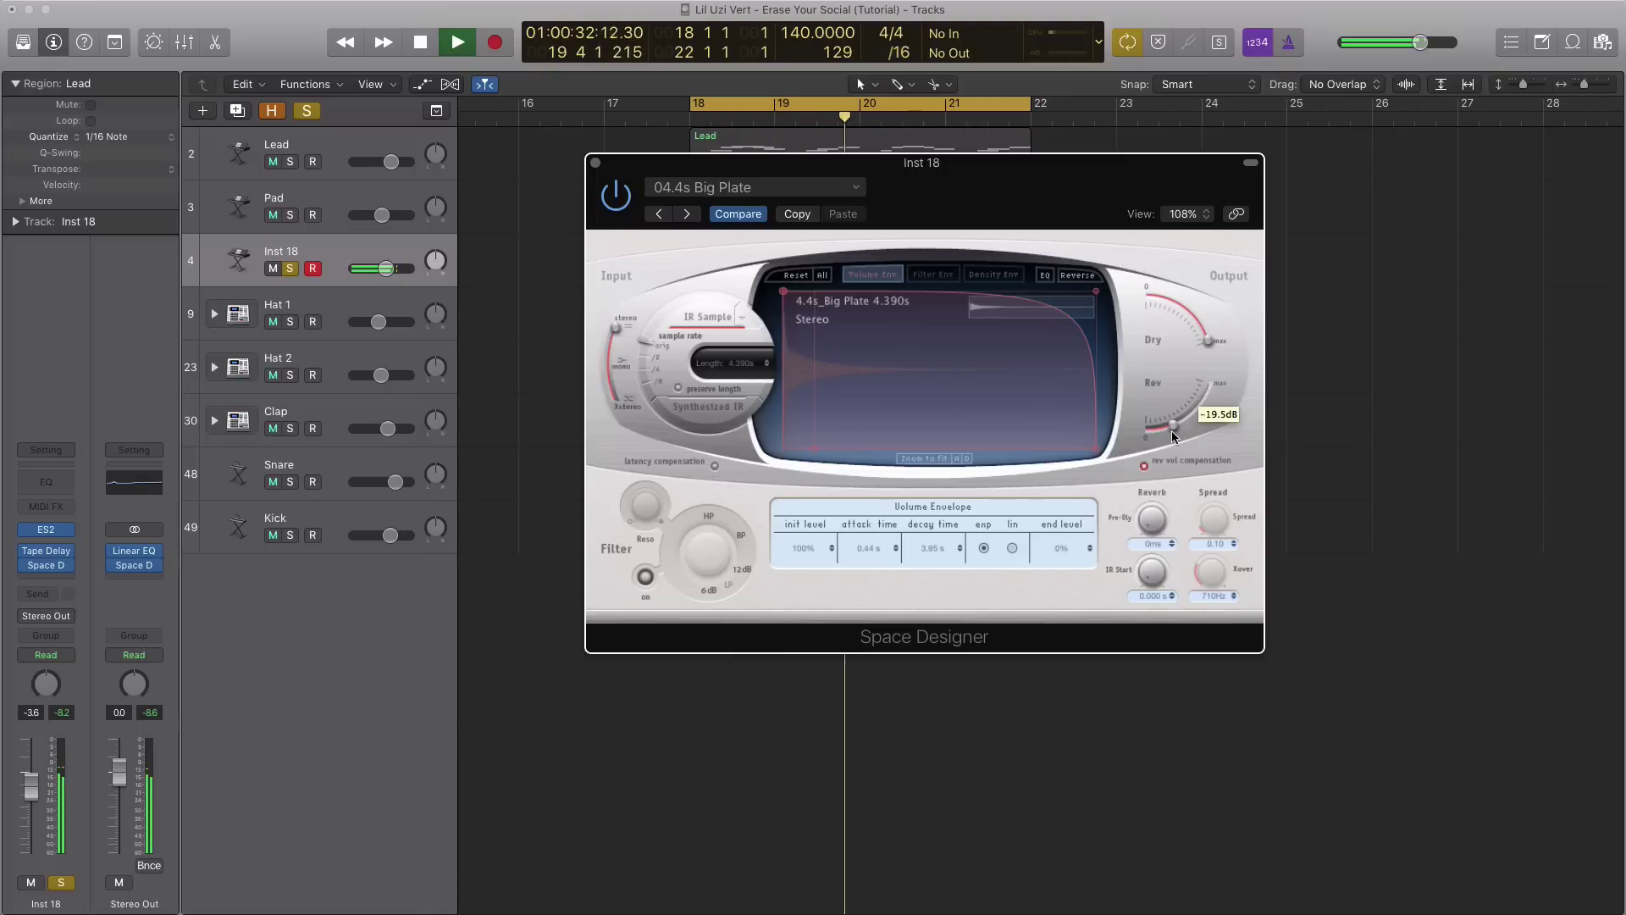
pyautogui.press('space')
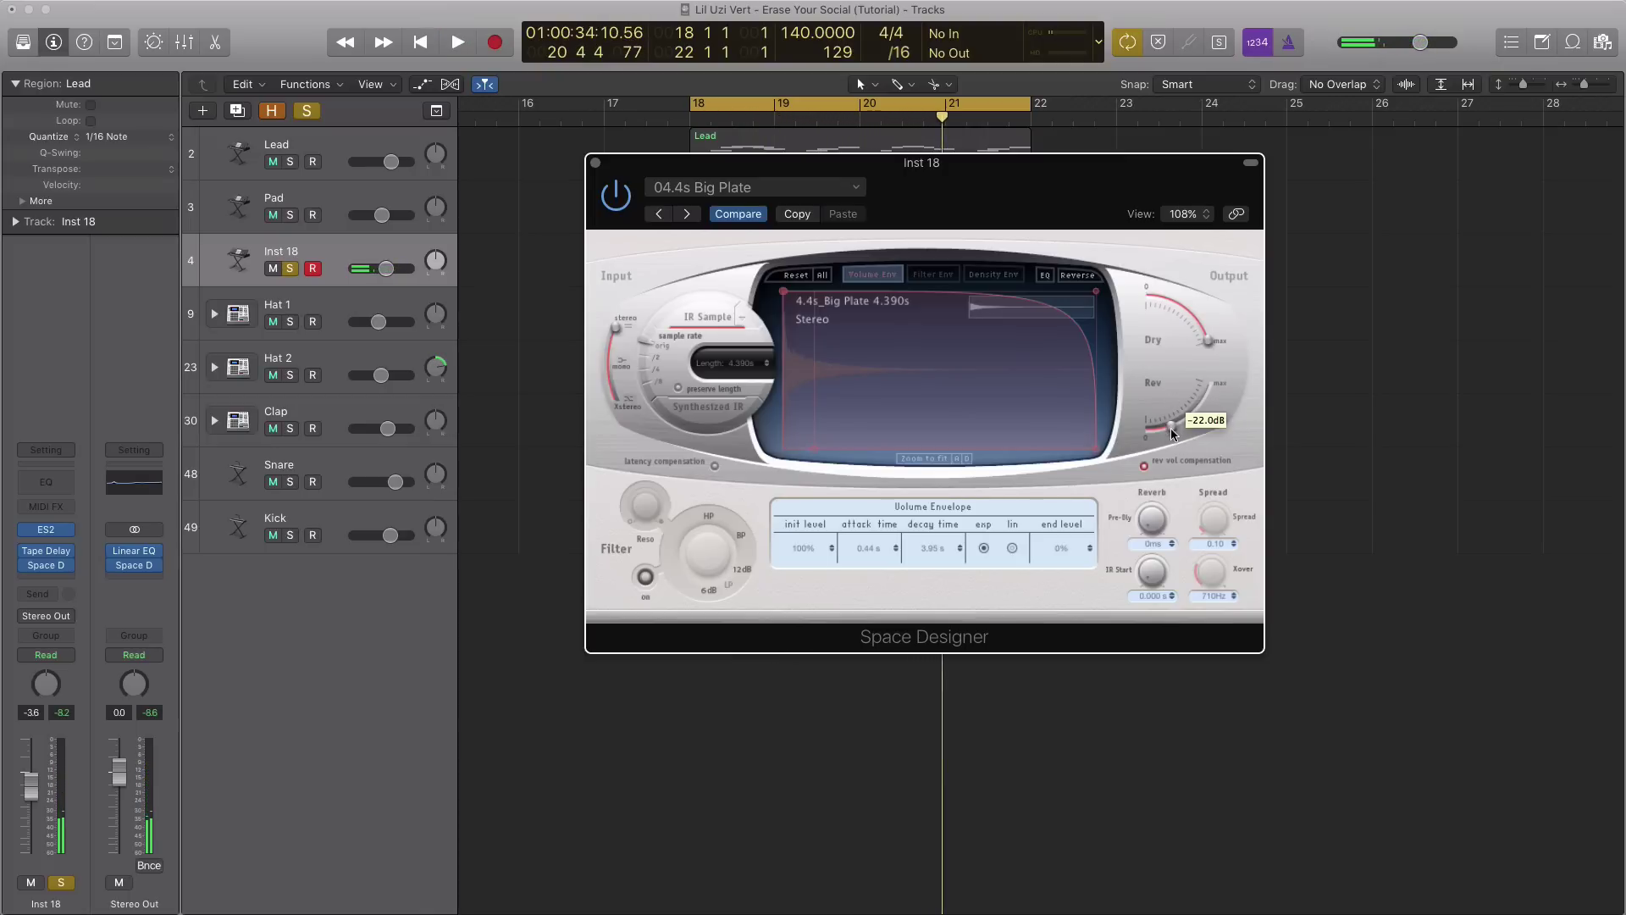
pyautogui.press('space')
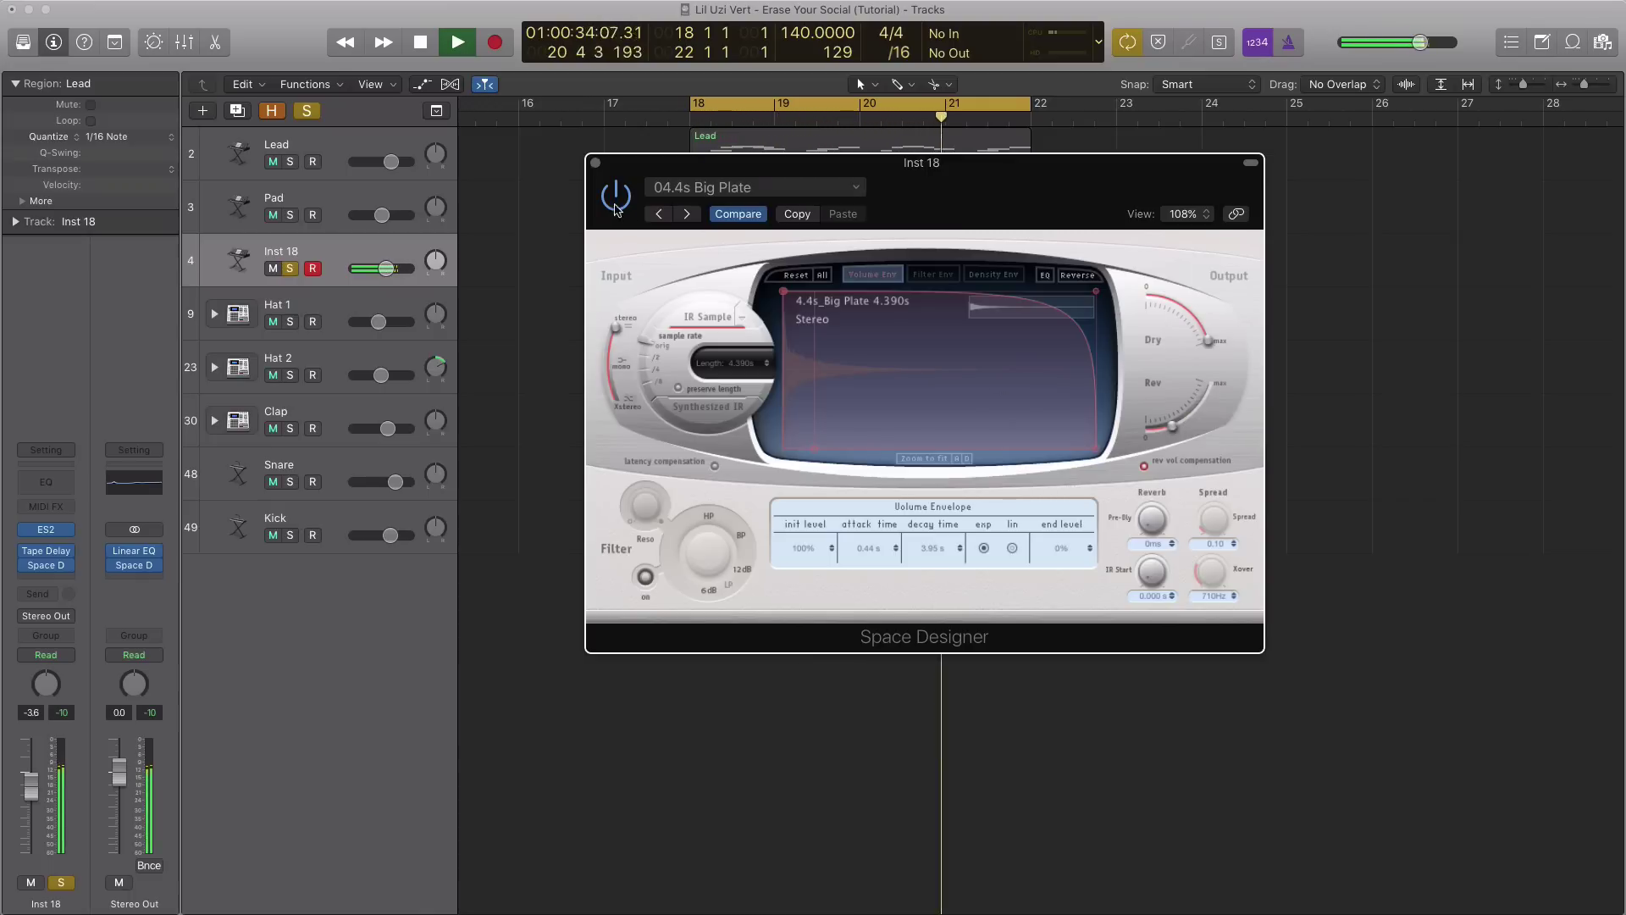
# Step: Close the reverb window, stop playback, and insert a Channel EQ with its low cut enabled
pyautogui.click(595, 163)
pyautogui.press('space')
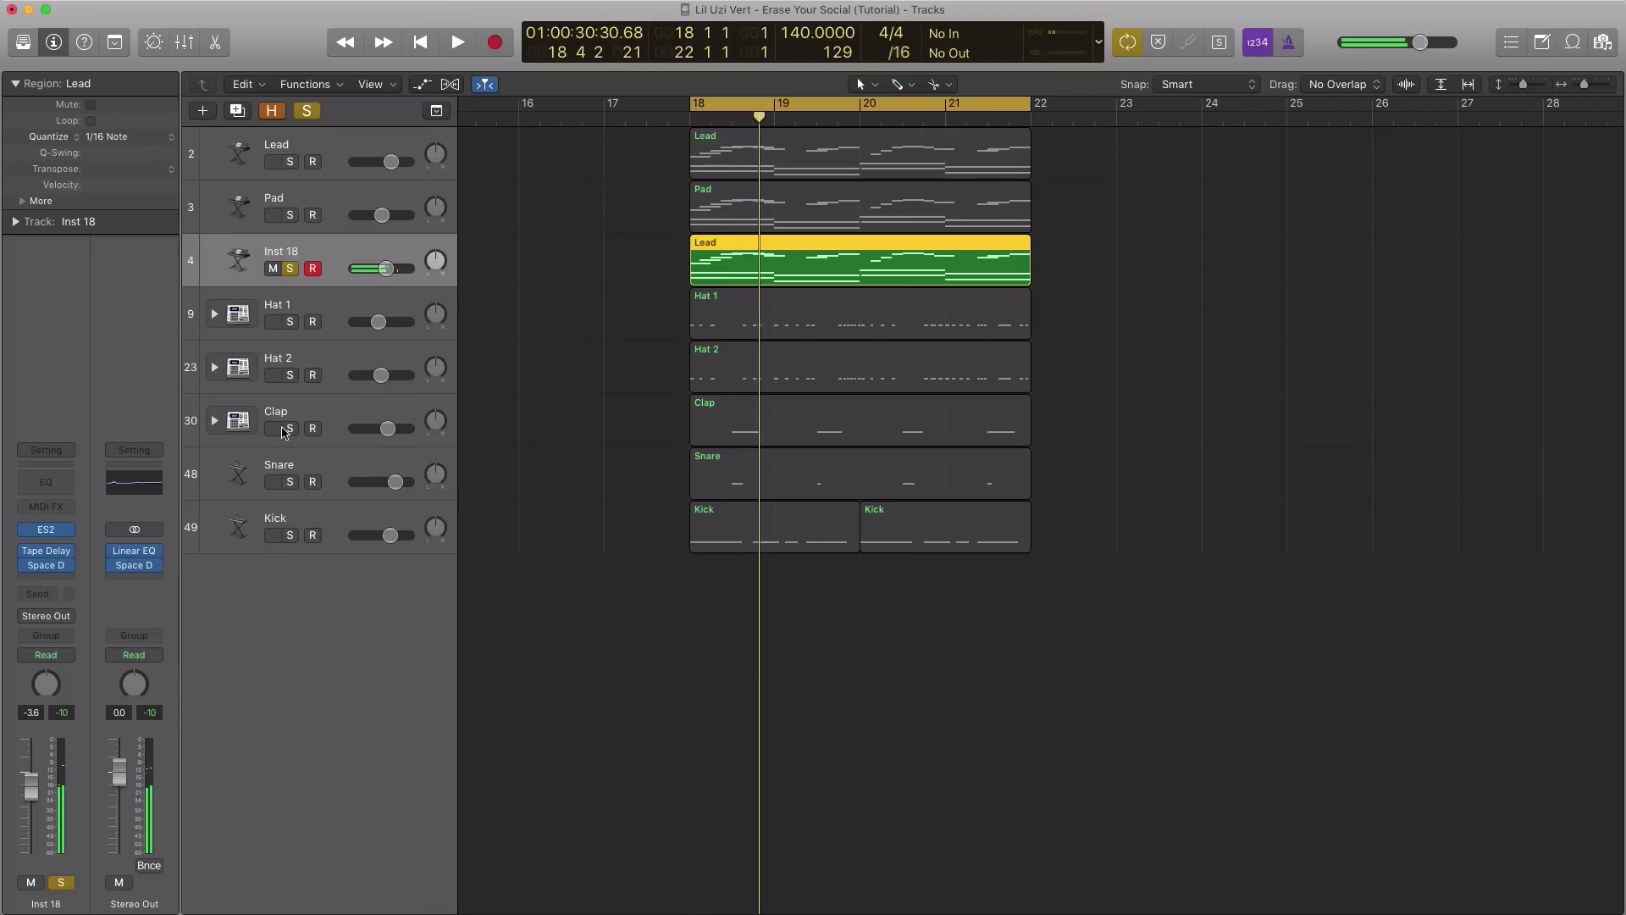
pyautogui.click(44, 492)
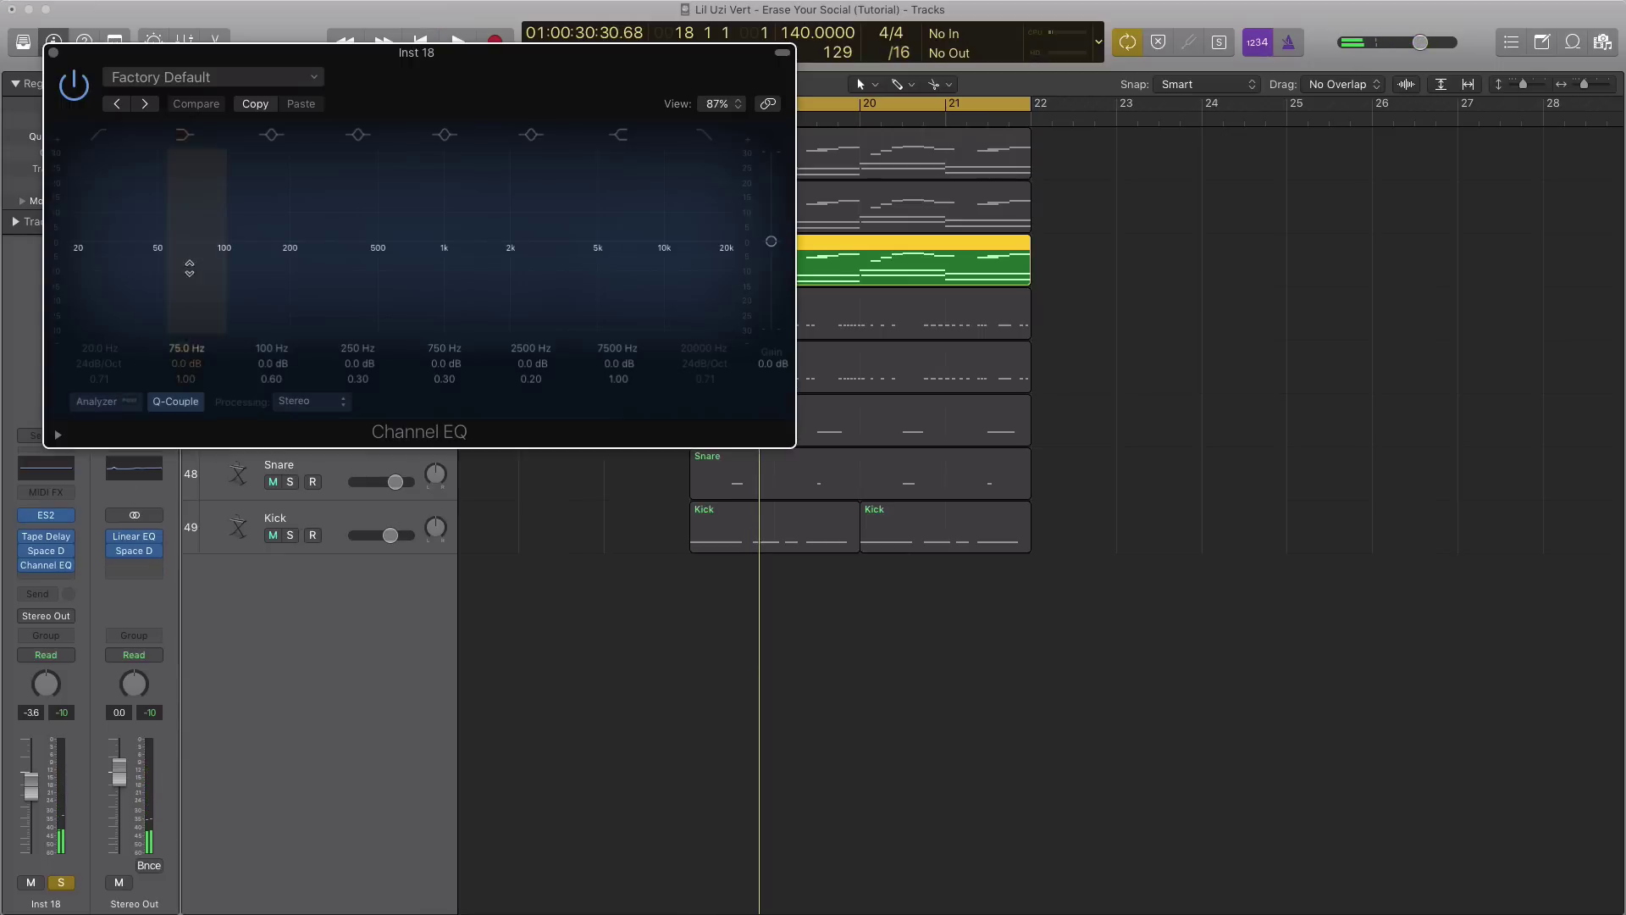
pyautogui.moveTo(141, 51); pyautogui.dragTo(786, 203)
pyautogui.click(471, 237)
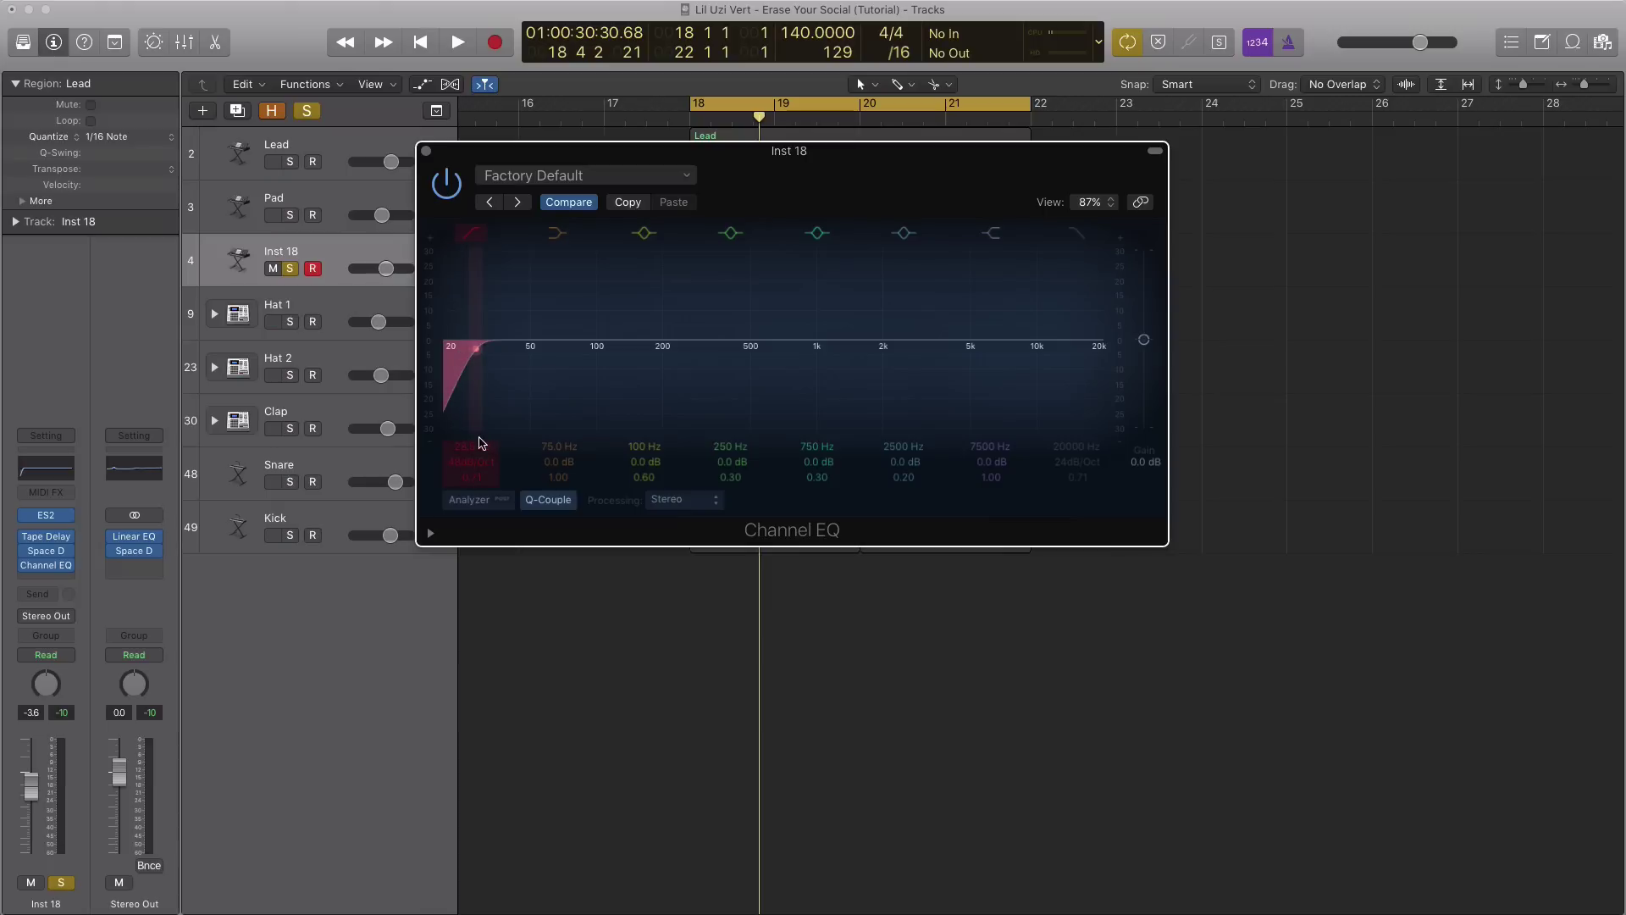
# Step: Raise the low cut to about 475 Hz with a 24dB/Oct slope while the loop plays
pyautogui.press('space')
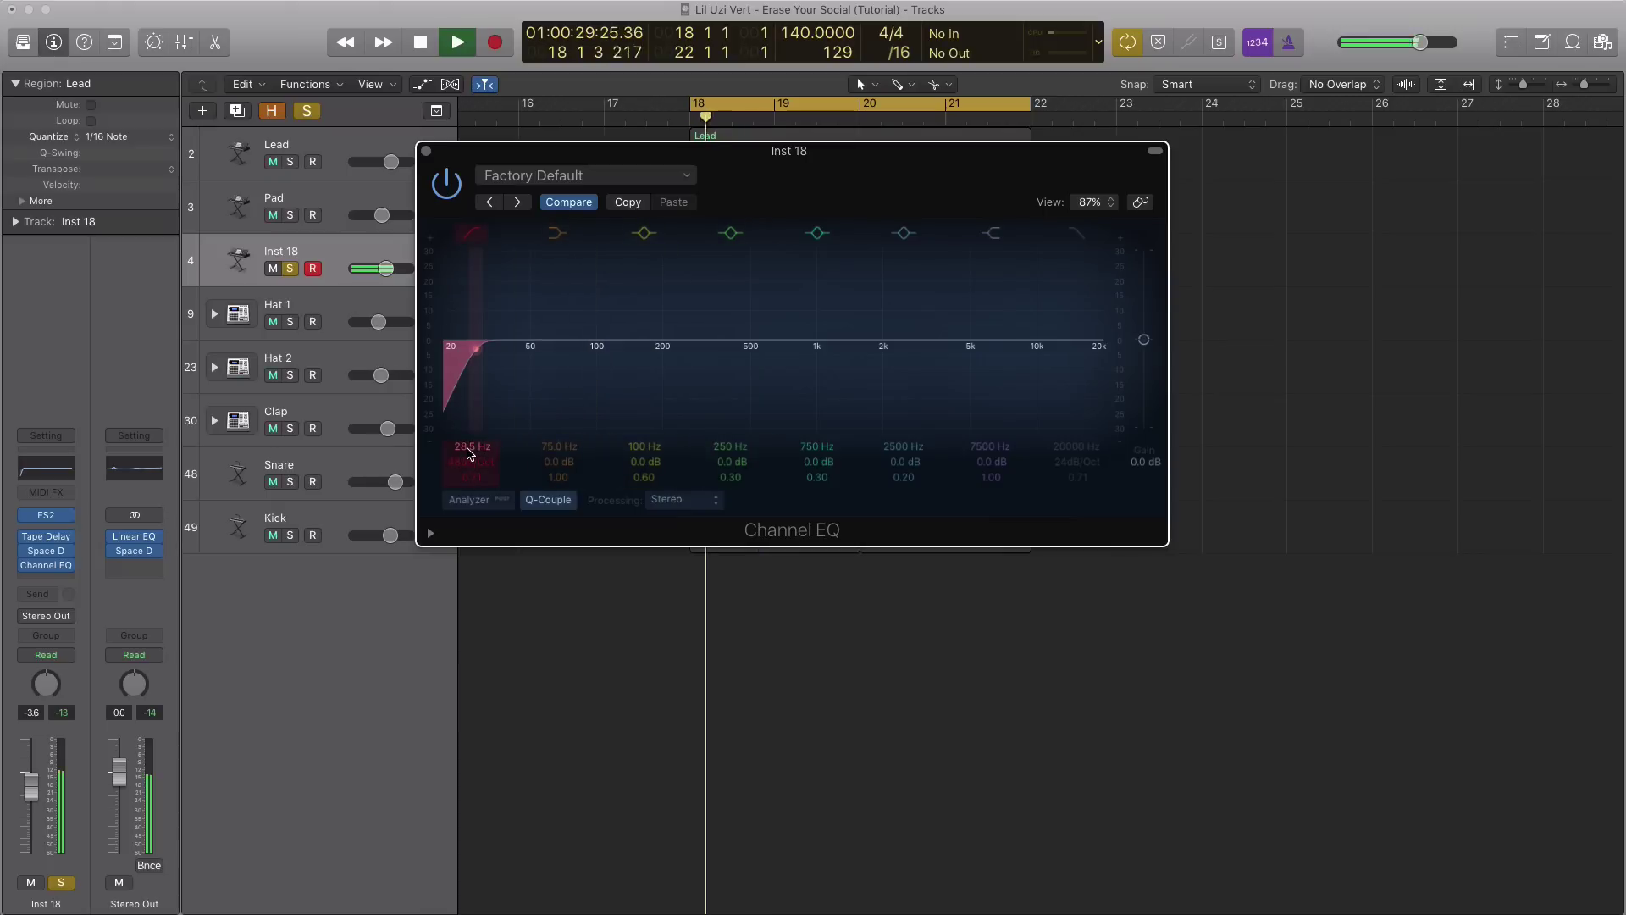
pyautogui.moveTo(469, 452); pyautogui.dragTo(469, 381)
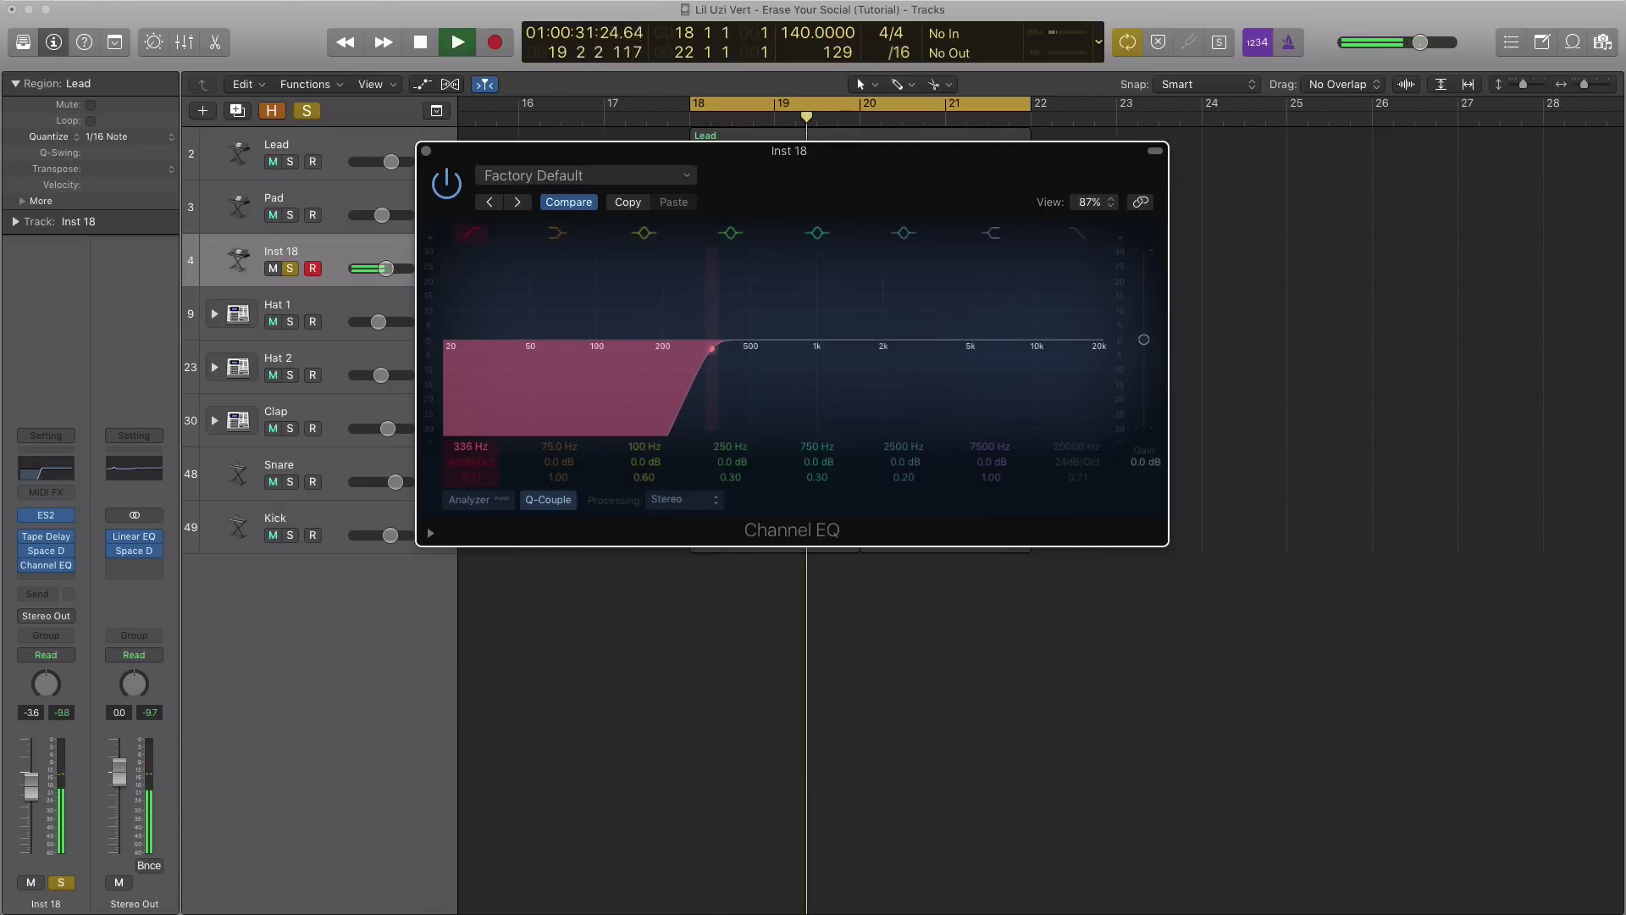
pyautogui.moveTo(713, 350); pyautogui.dragTo(751, 347)
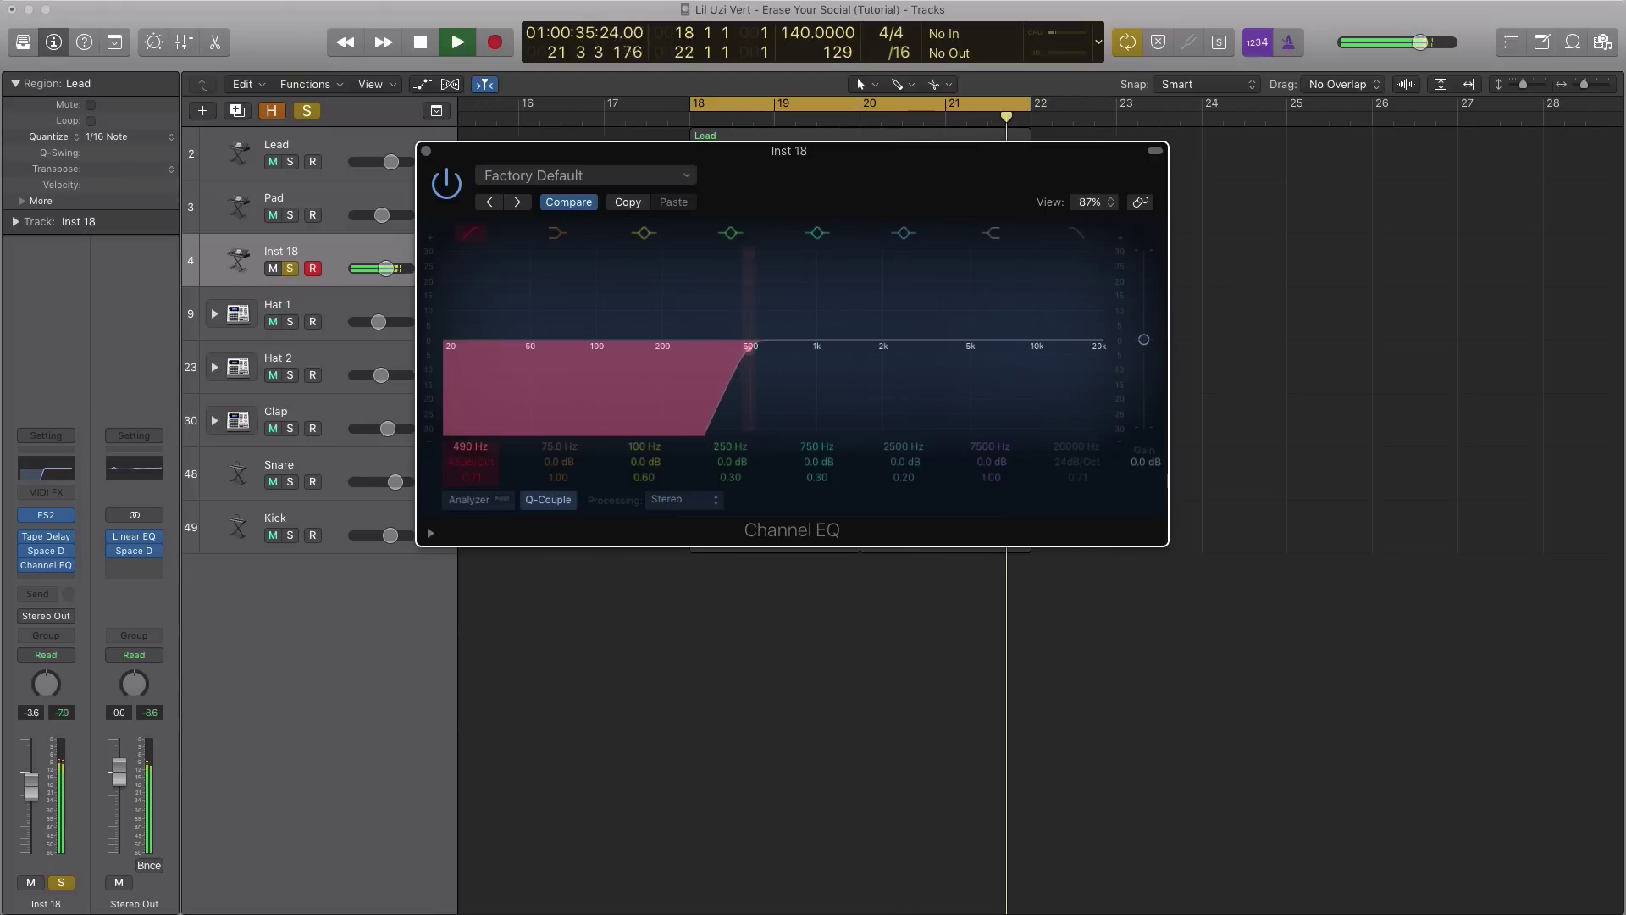
pyautogui.moveTo(470, 479); pyautogui.dragTo(470, 467)
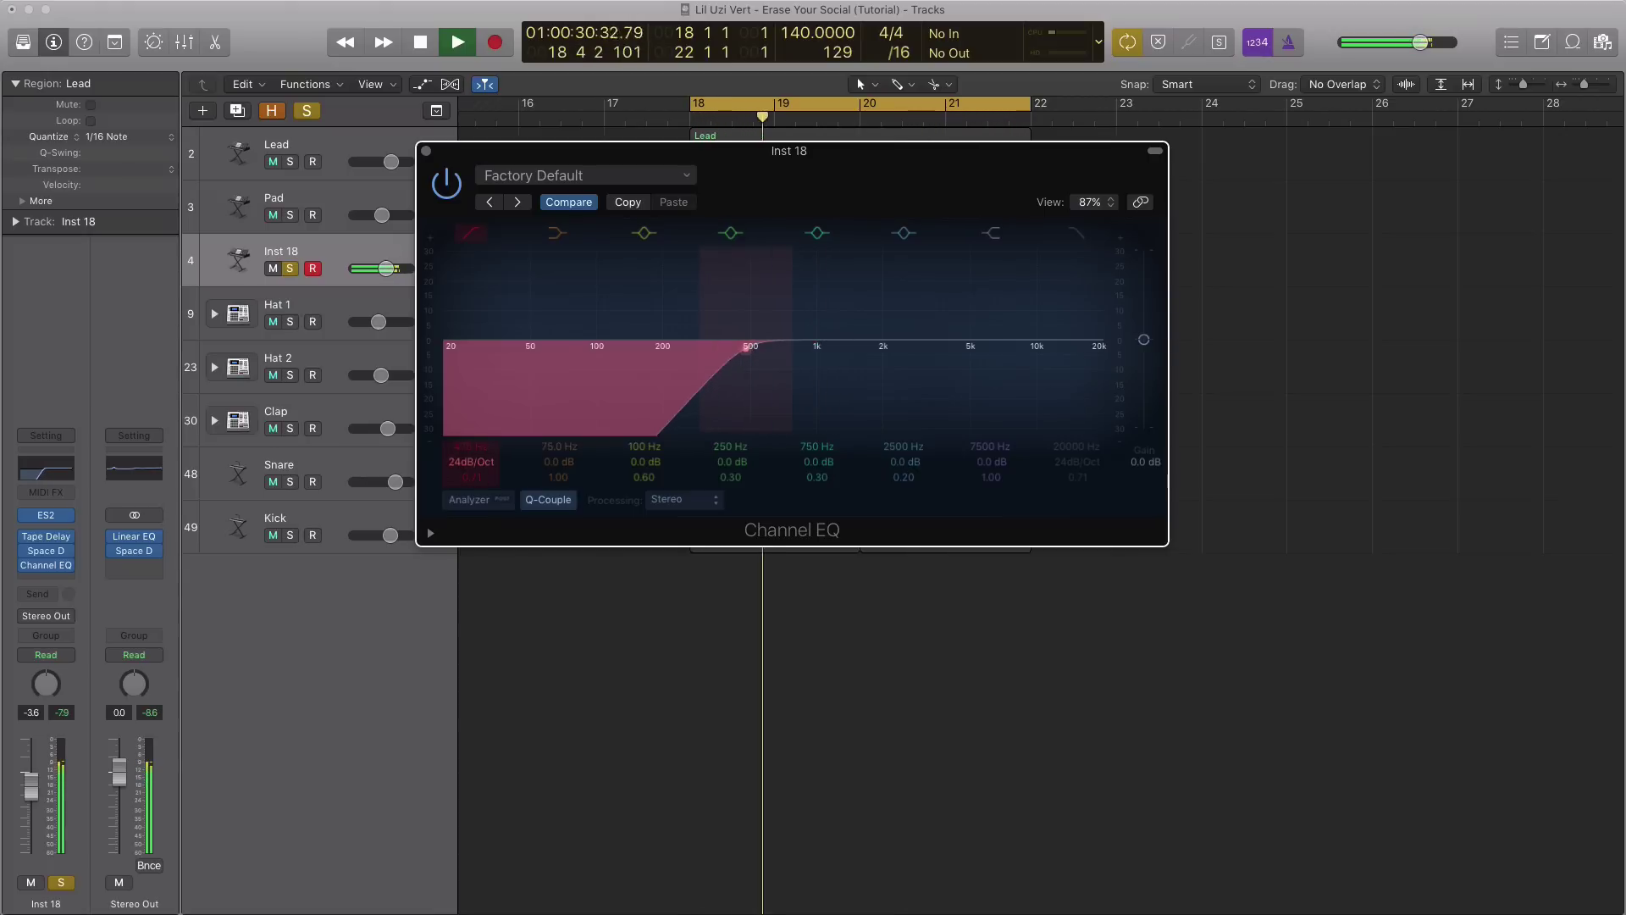
pyautogui.click(529, 273)
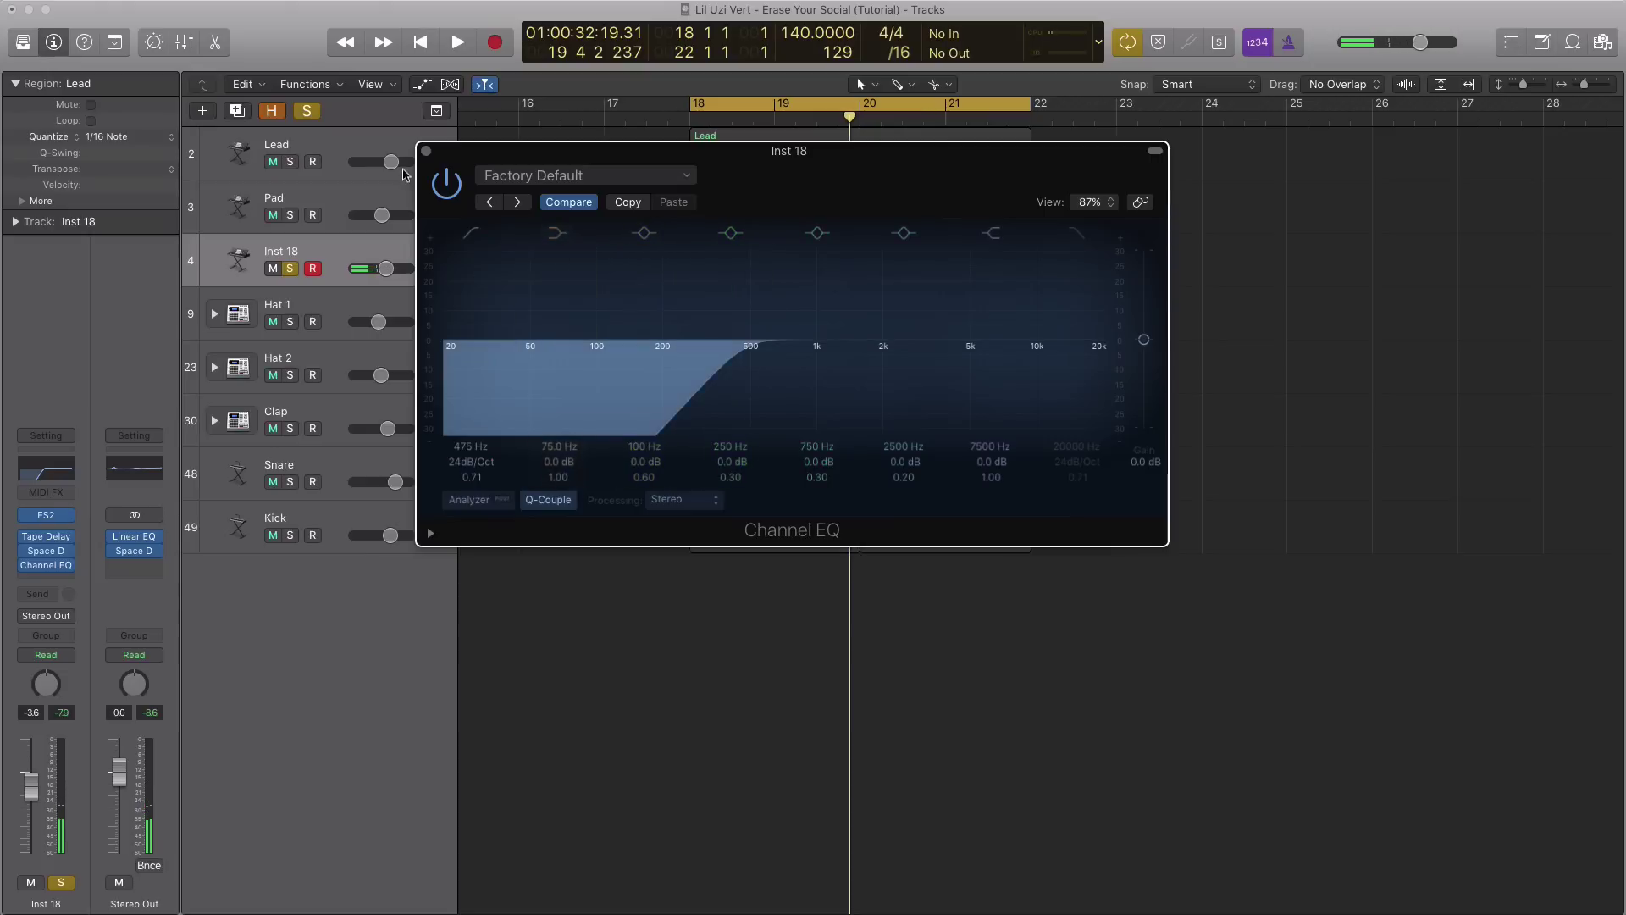
pyautogui.press('space')
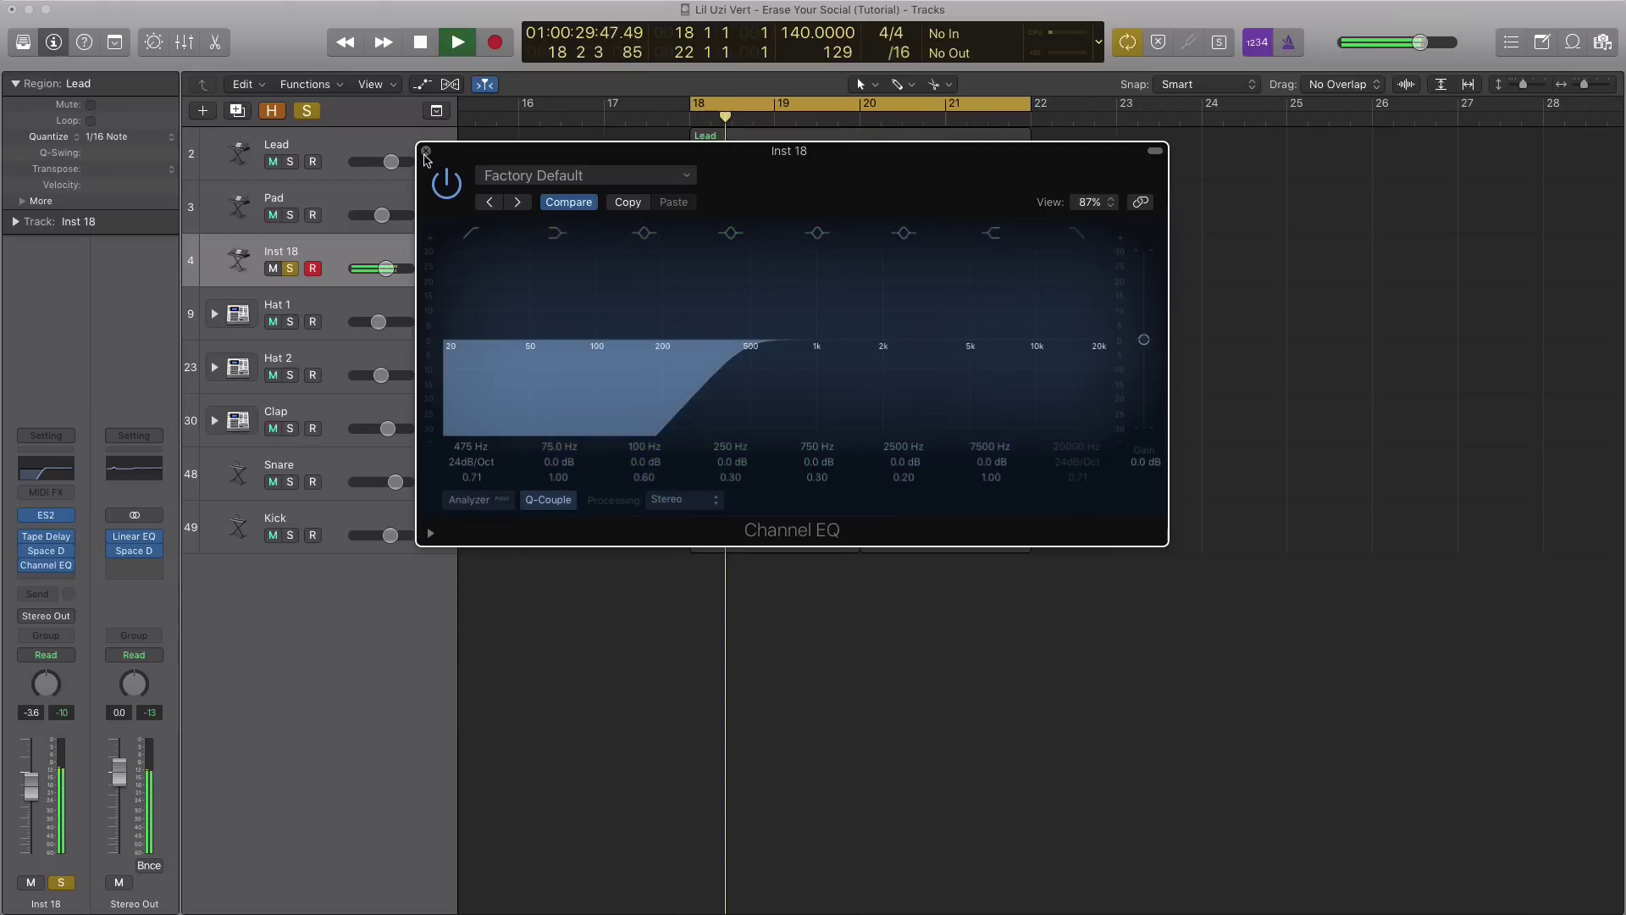
# Step: Close the Channel EQ, mute the original Lead track and replay from bar 18
pyautogui.click(426, 152)
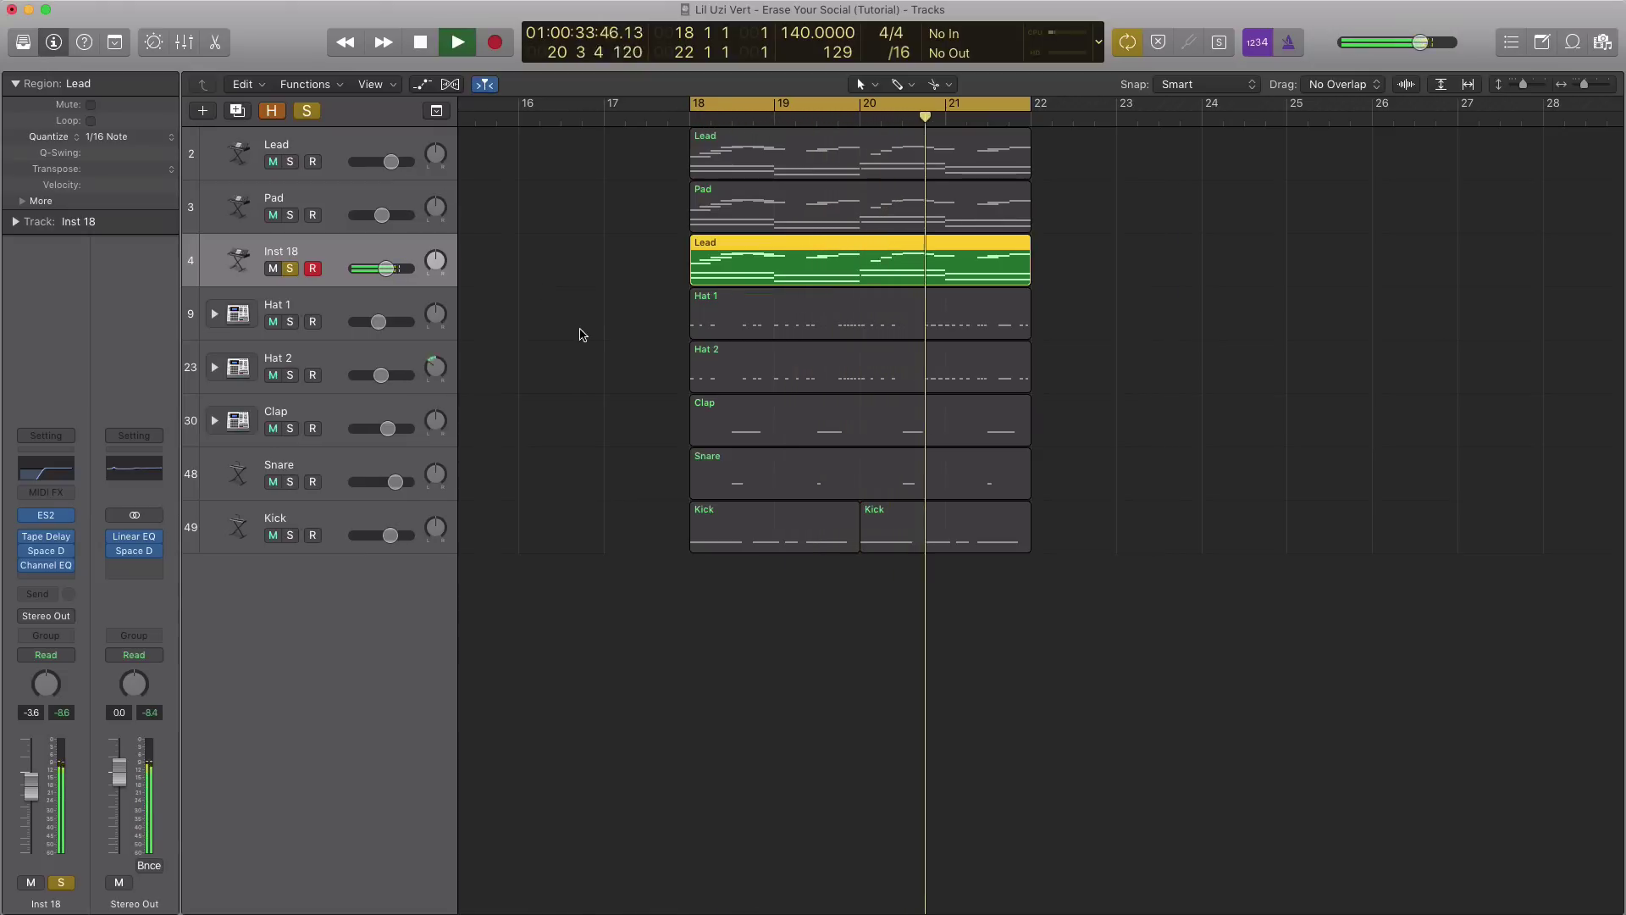
pyautogui.press('space')
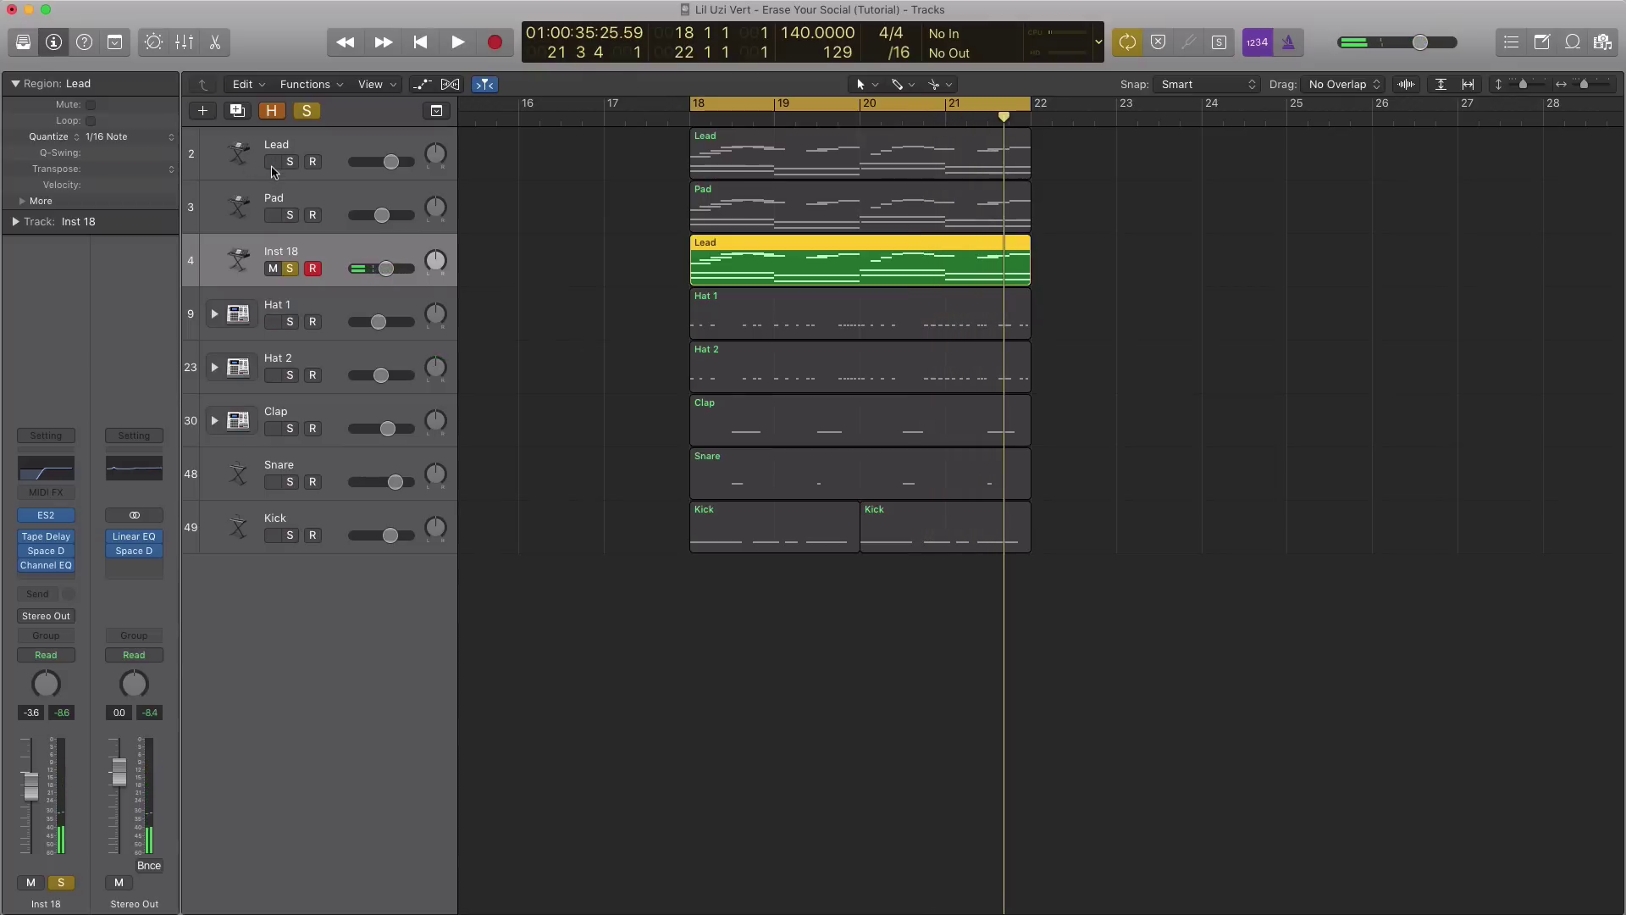
pyautogui.click(290, 215)
pyautogui.press('Return')
pyautogui.press('space')
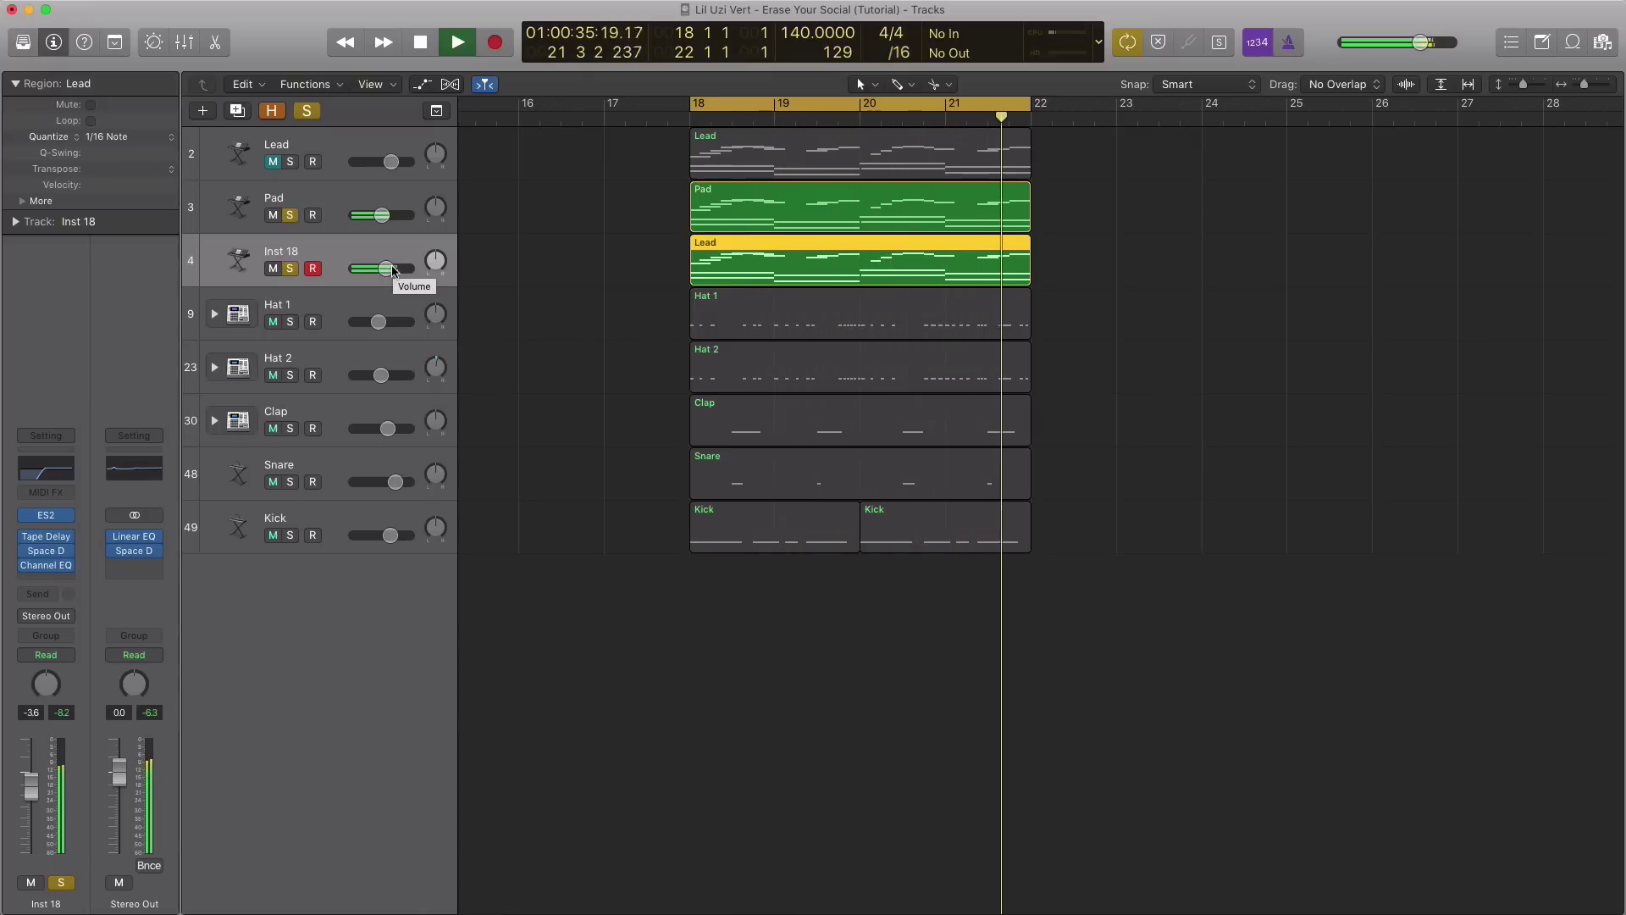
pyautogui.moveTo(385, 269)
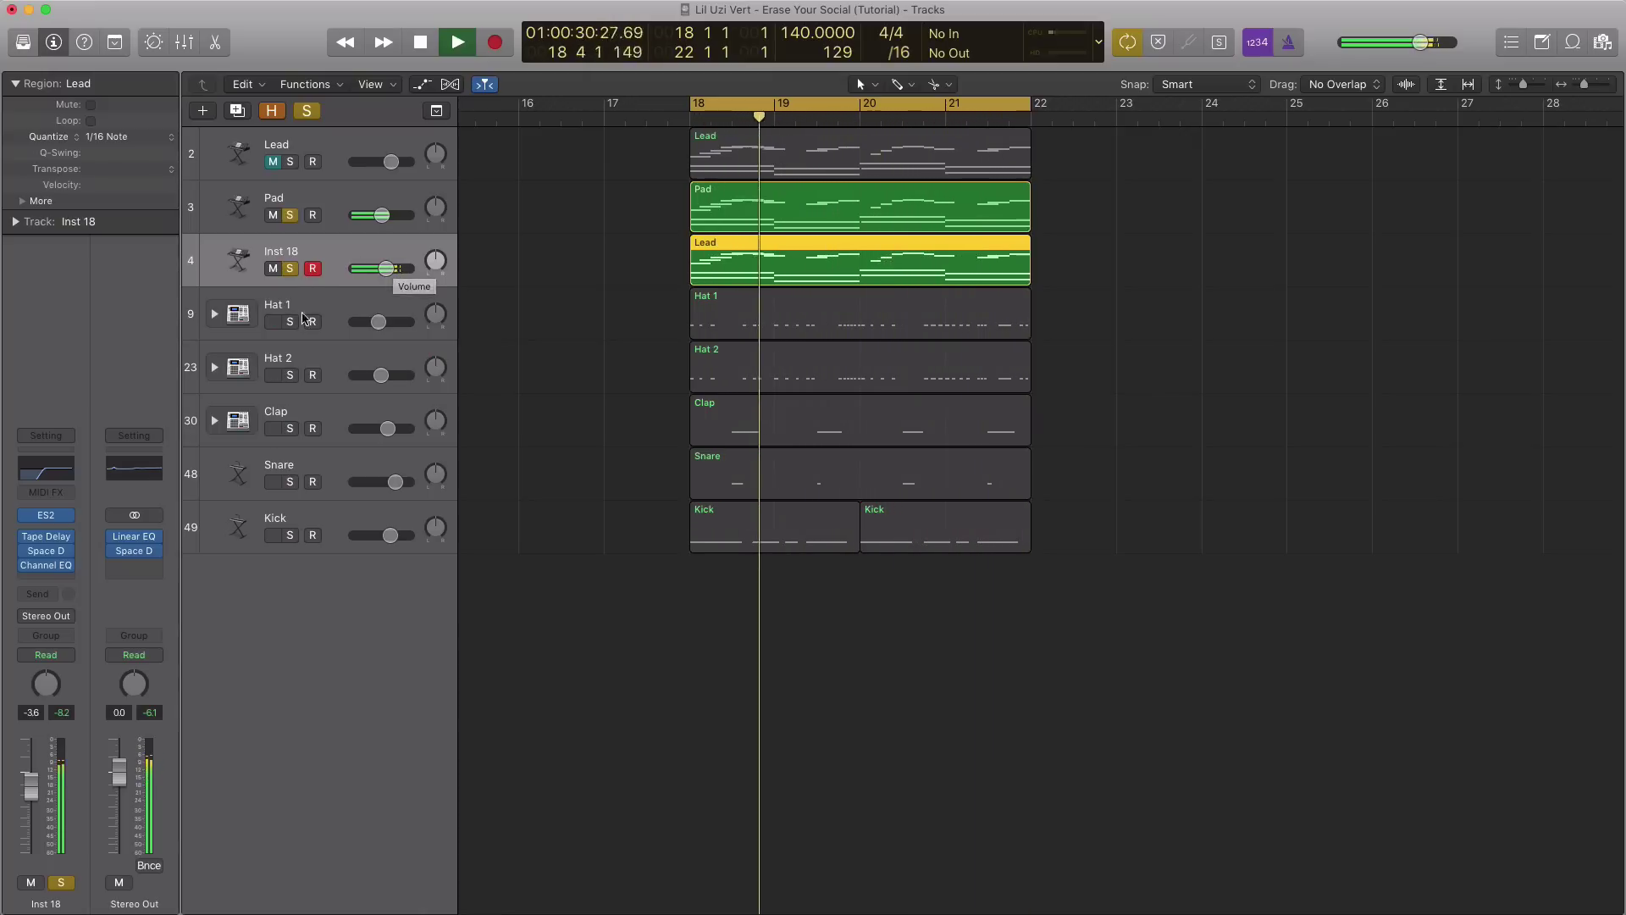
# Step: Compare with Hat 1 and Hat 2 soloed, unsolo all, raise Inst 18's volume slightly, then stop
pyautogui.click(289, 321)
pyautogui.click(288, 374)
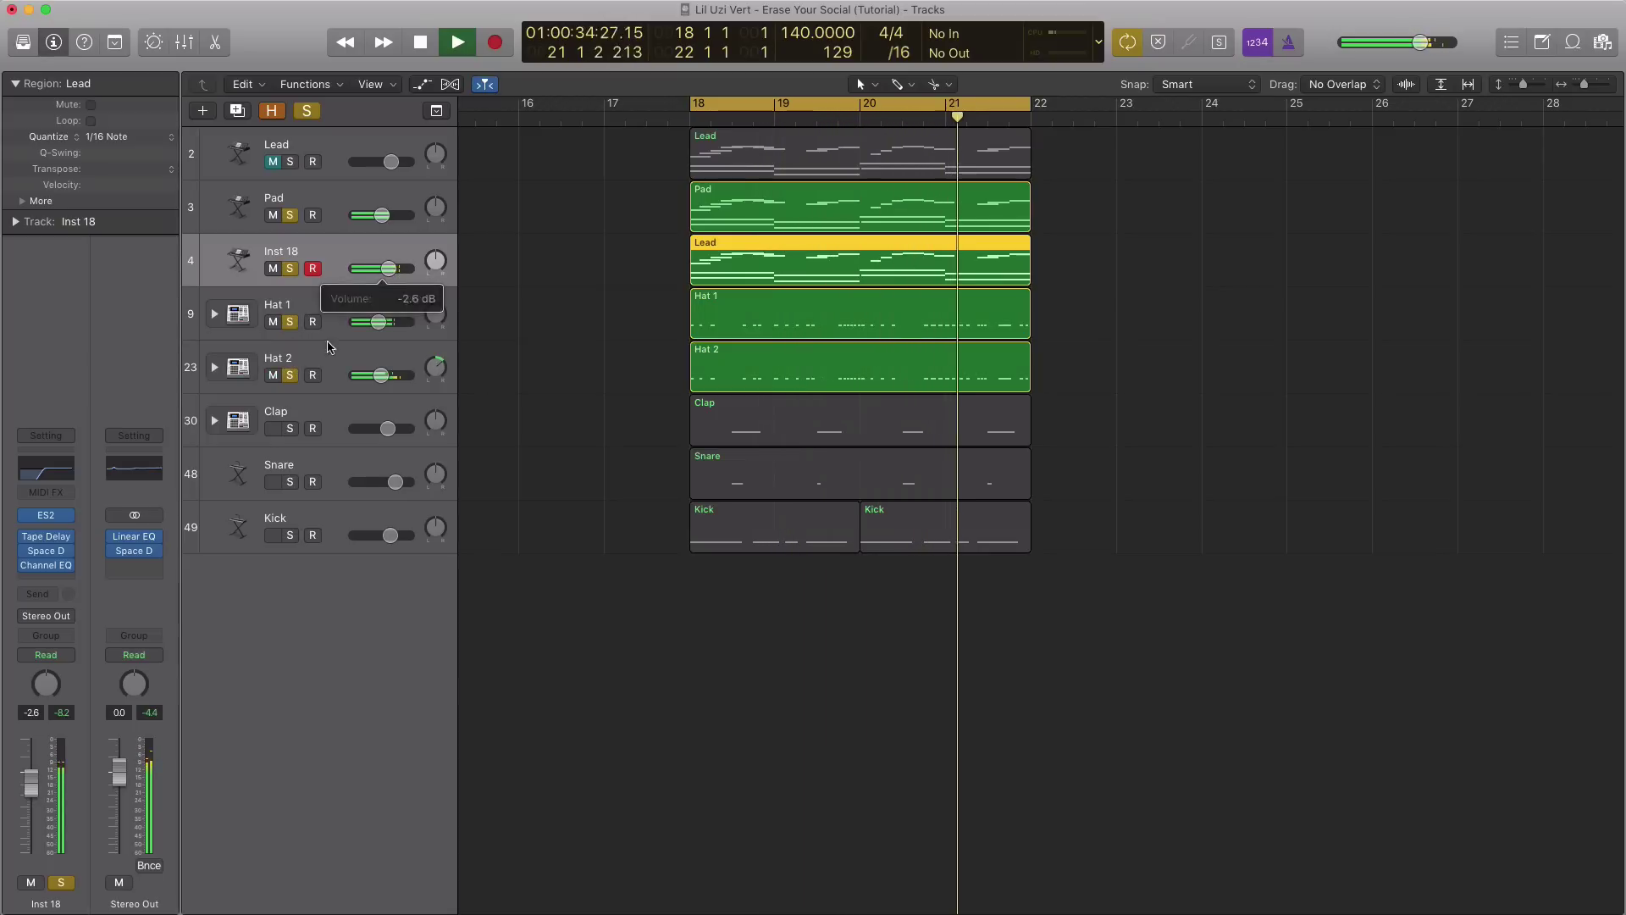
pyautogui.keyDown('alt'); pyautogui.click(290, 375); pyautogui.keyUp('alt')
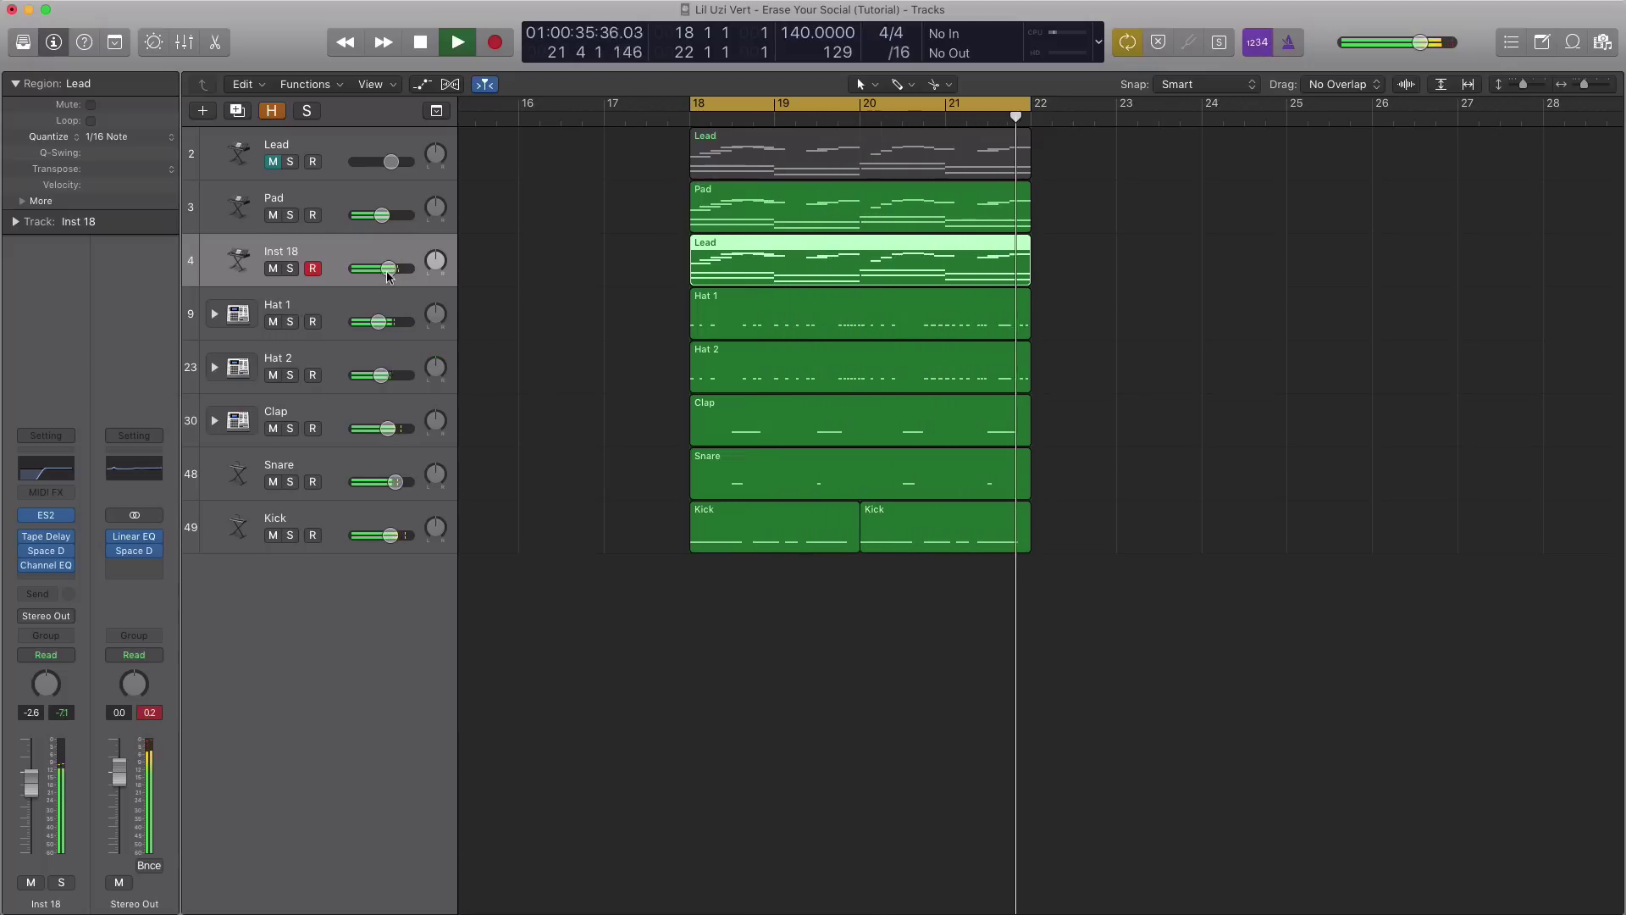
pyautogui.moveTo(385, 268); pyautogui.dragTo(391, 269)
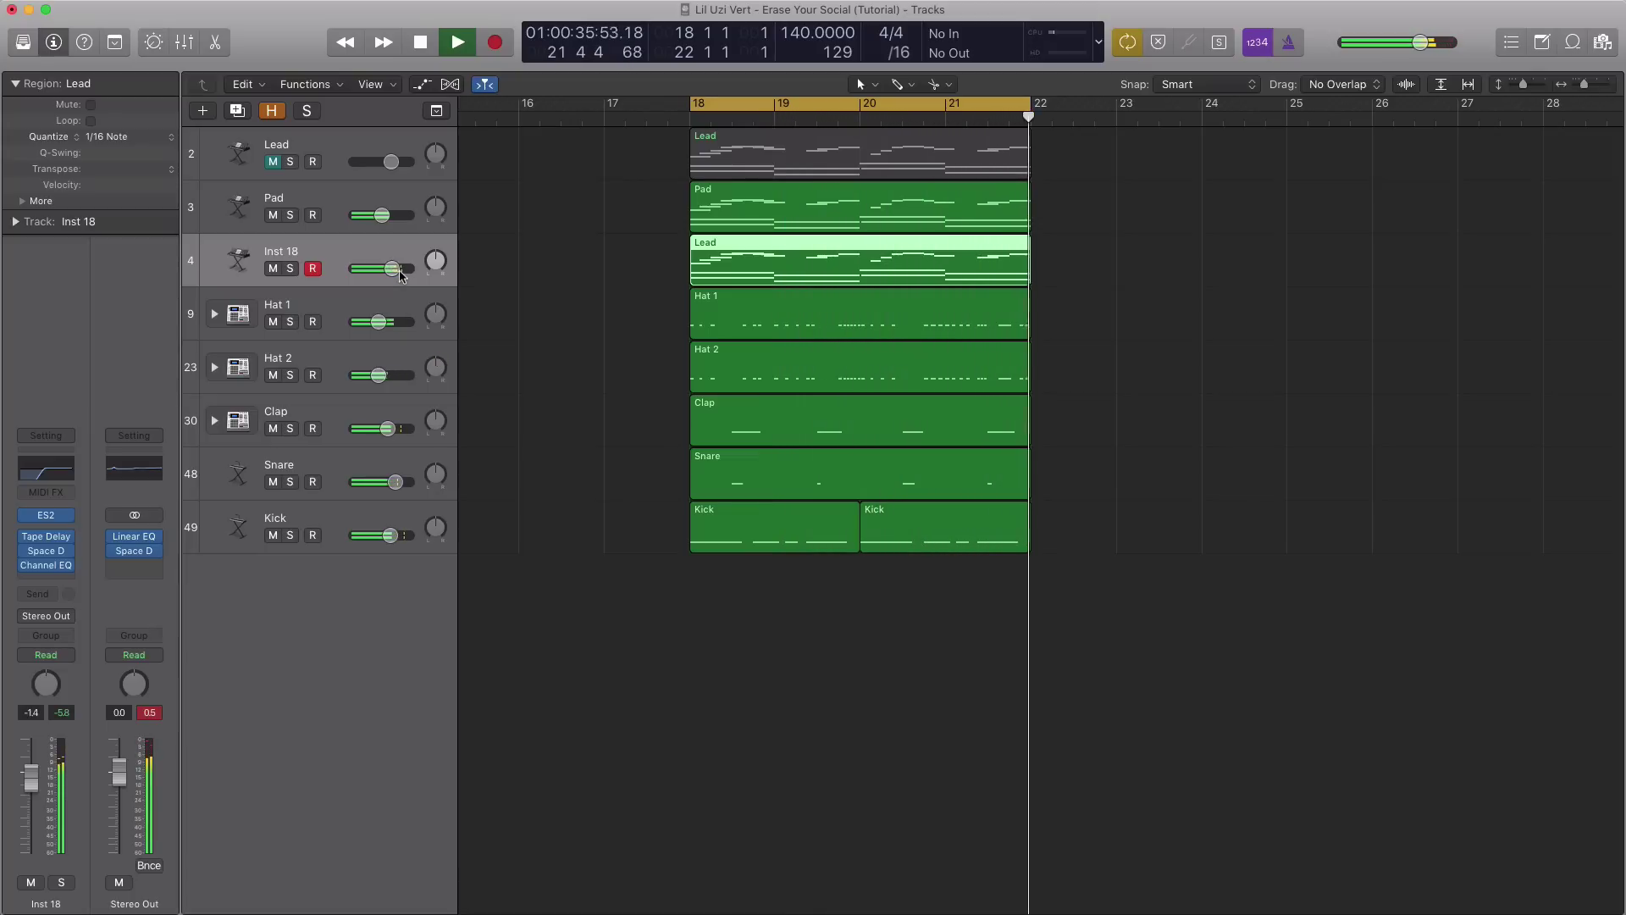
pyautogui.press('space')
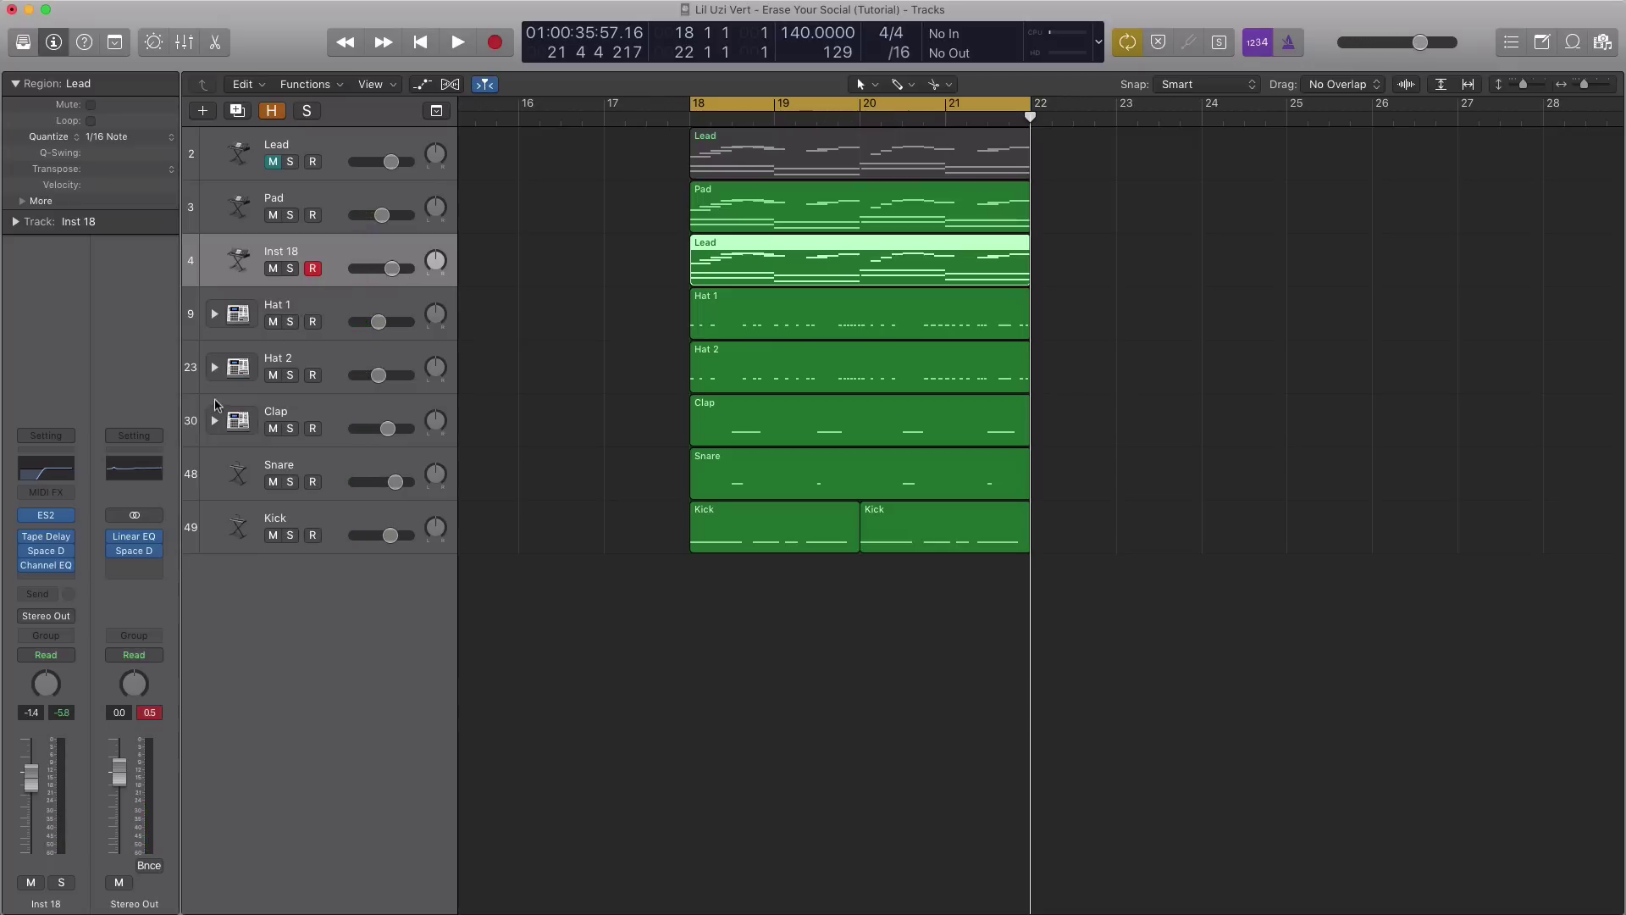
pyautogui.click(46, 515)
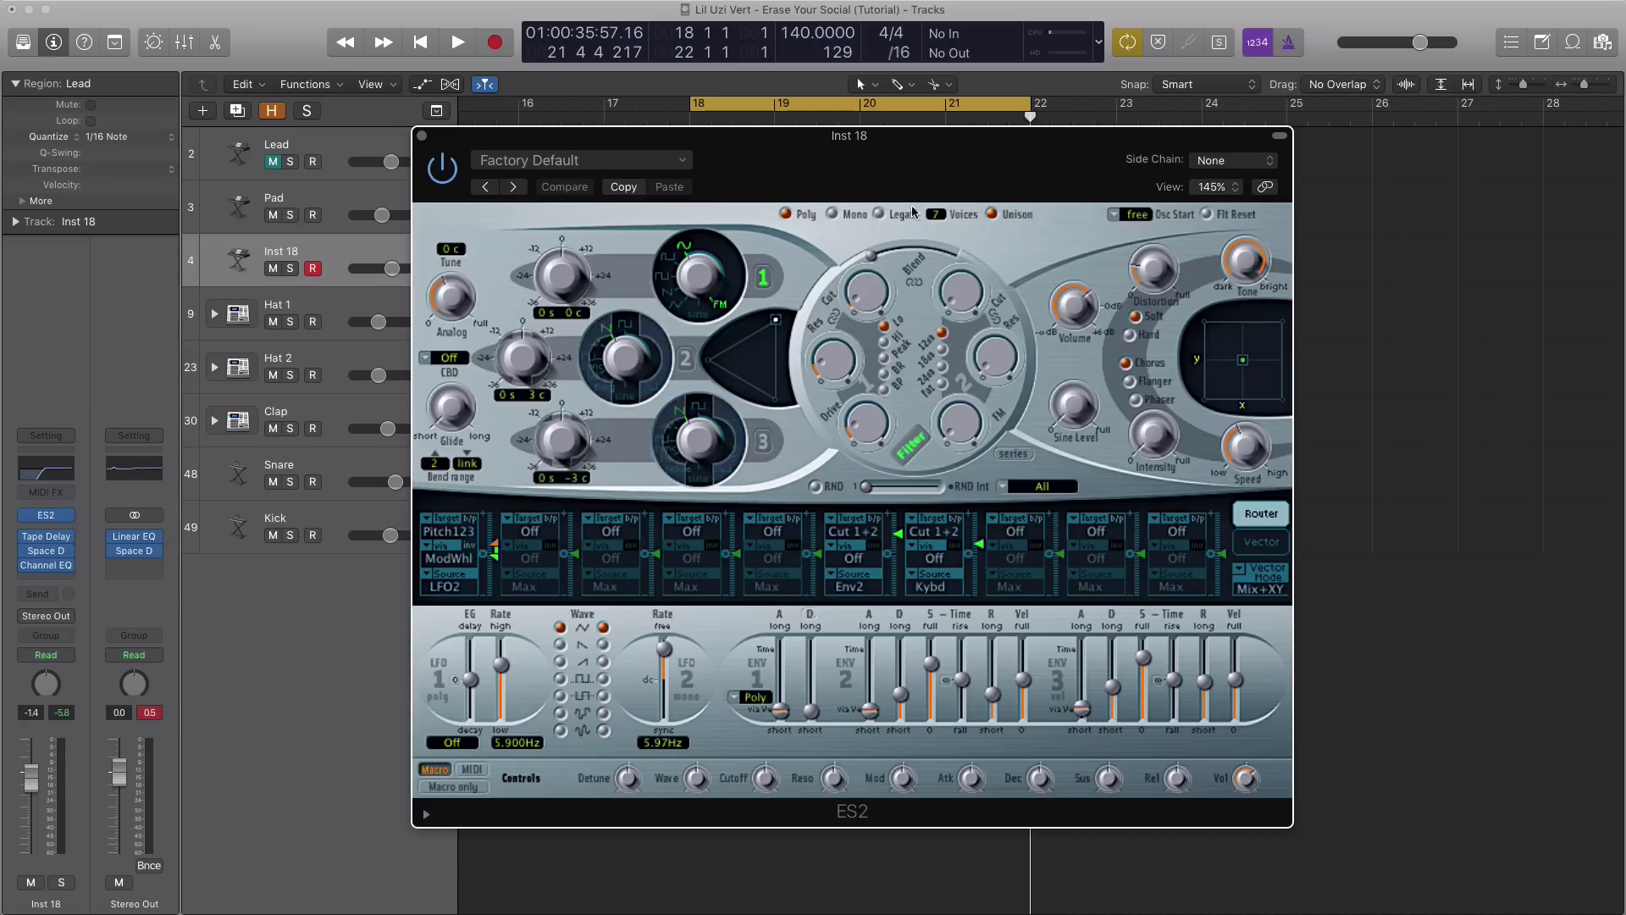
pyautogui.moveTo(851, 132); pyautogui.dragTo(854, 105)
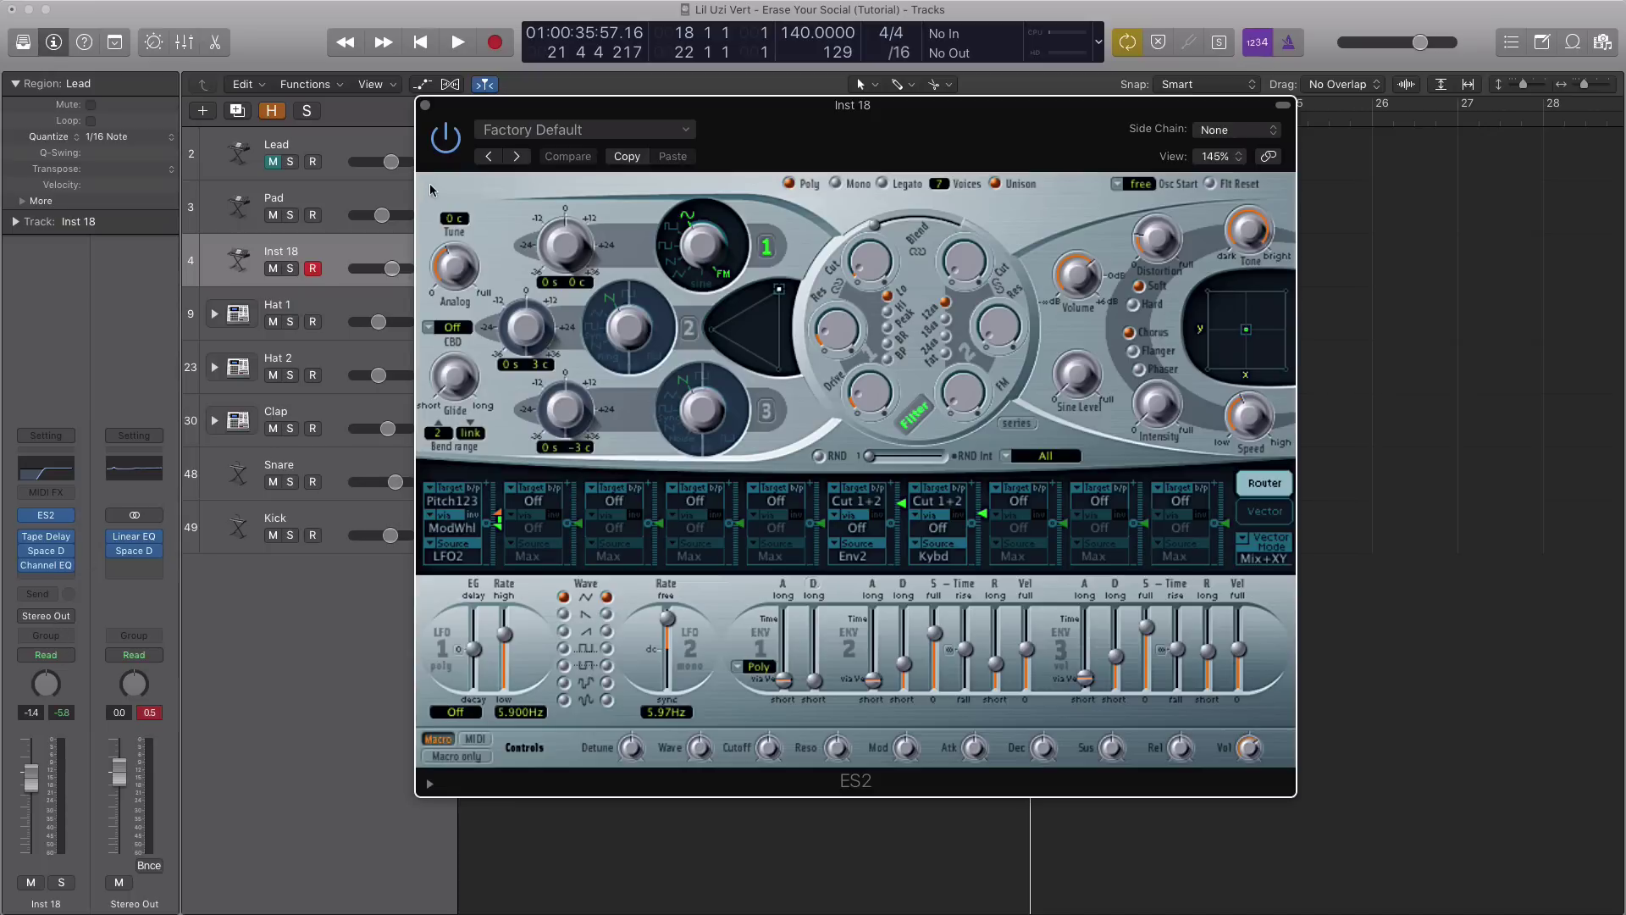
pyautogui.click(426, 105)
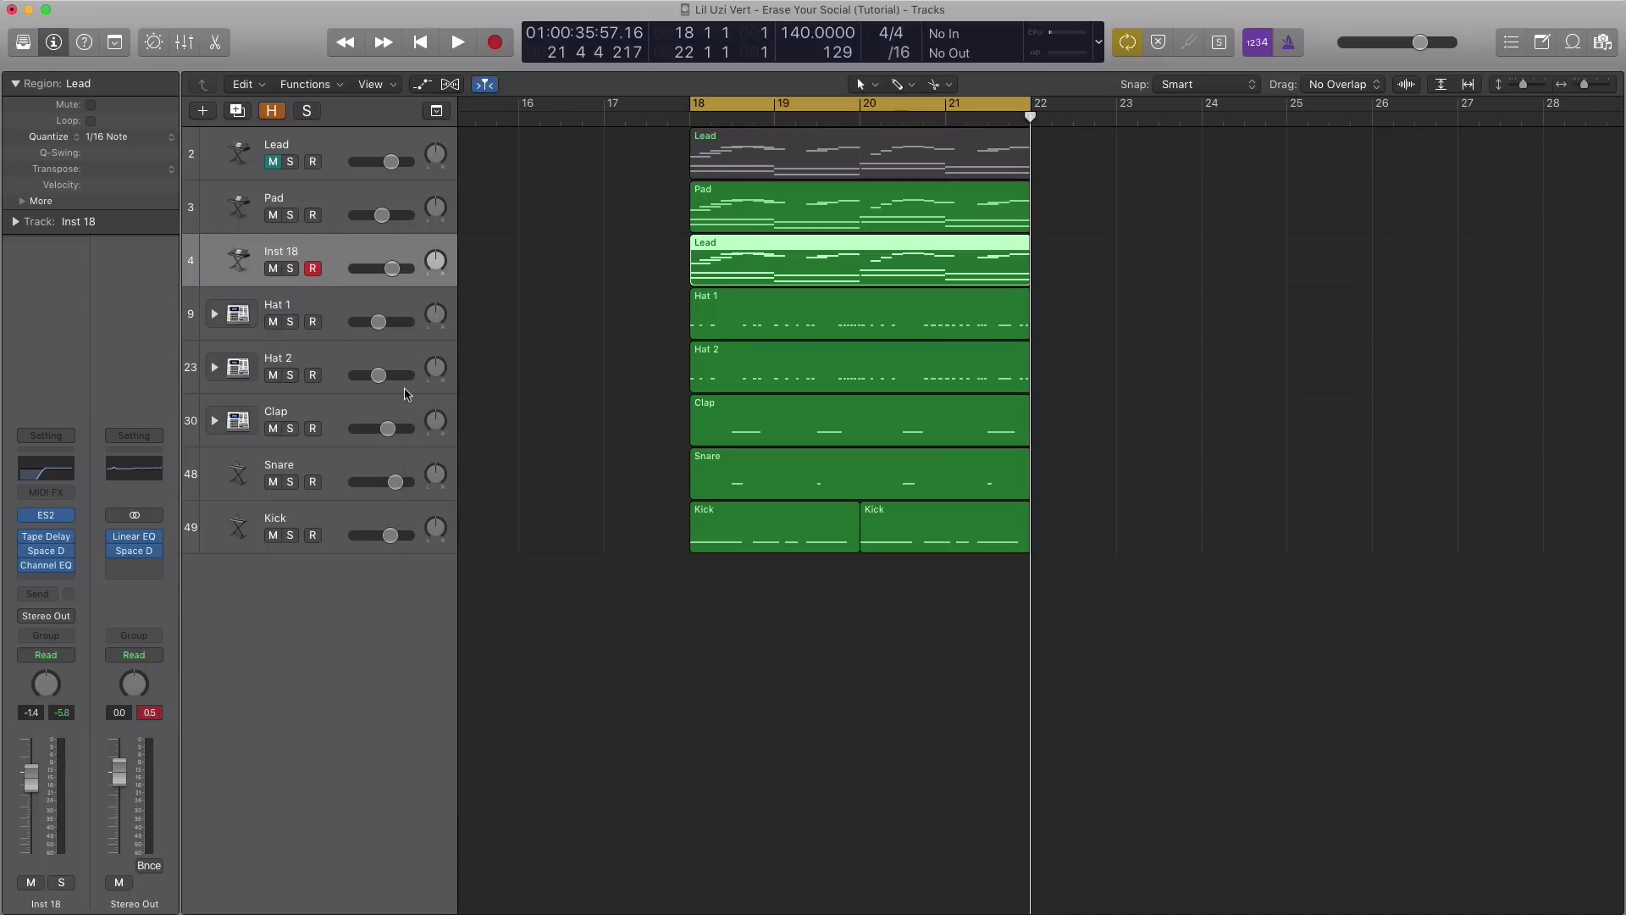